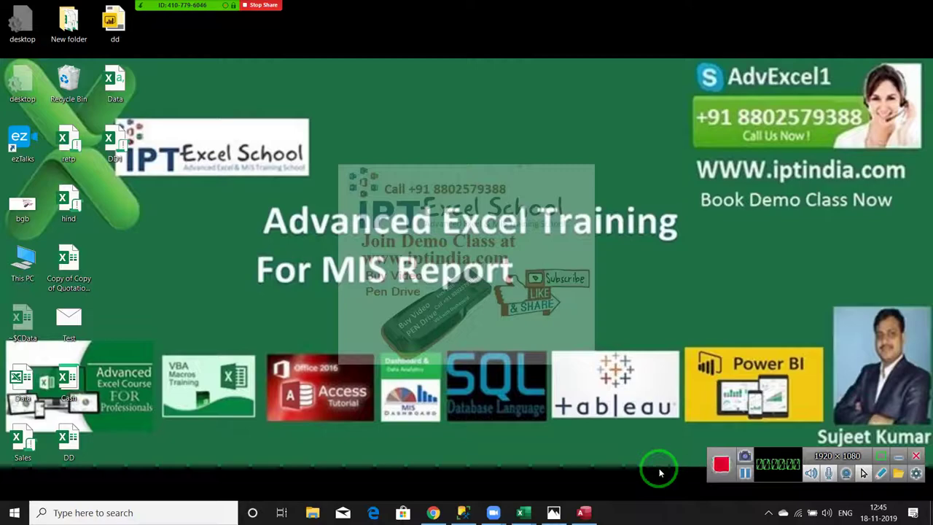
Step: Bring the PData database with table B1 to the front and show the Create ribbon commands
{"action": "left_click", "coordinate": [586, 515]}
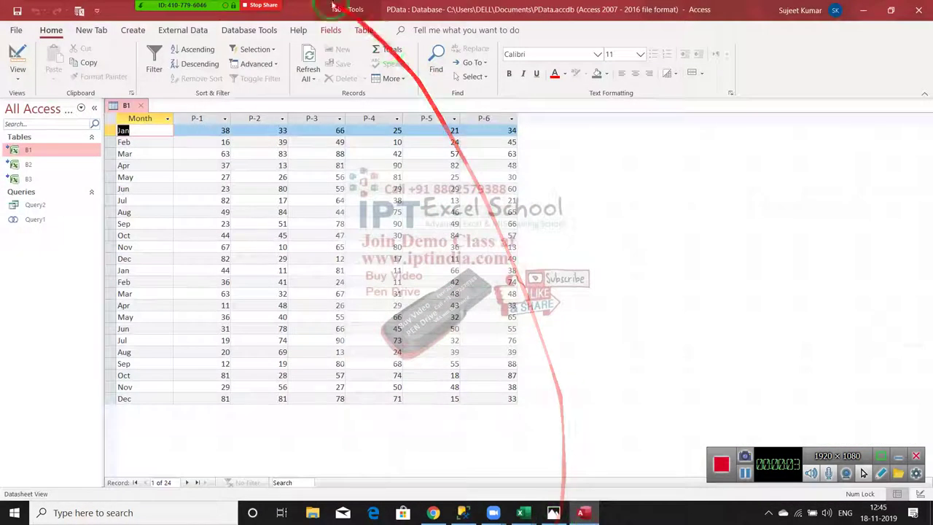
{"action": "left_click", "coordinate": [125, 30]}
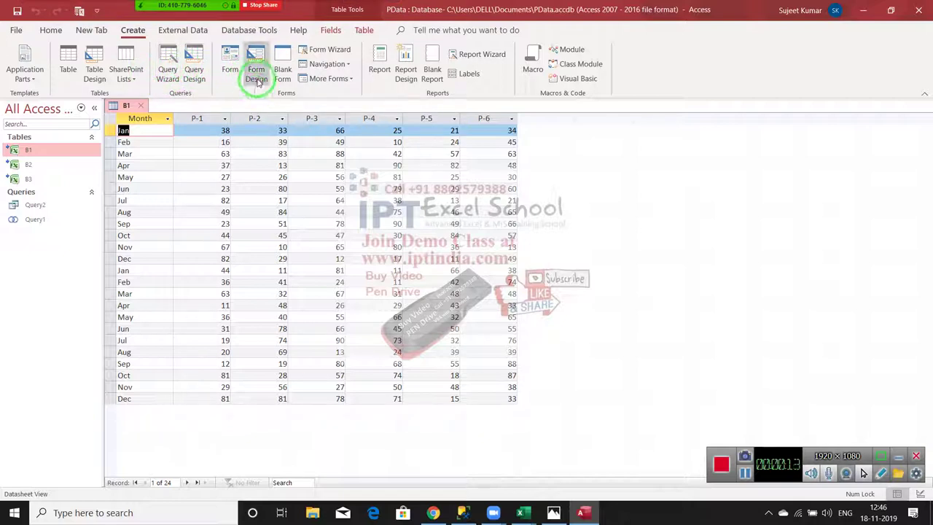
{"action": "left_click", "coordinate": [231, 75]}
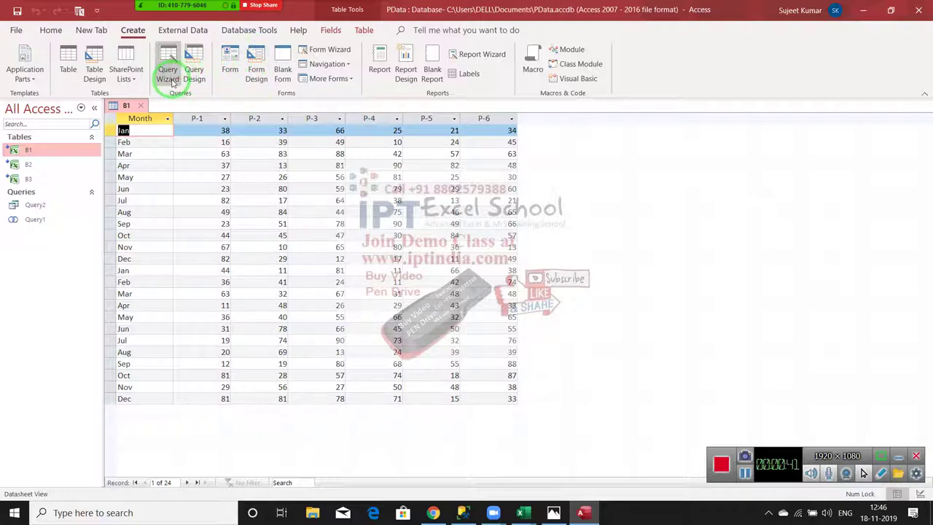
{"action": "left_click", "coordinate": [394, 246]}
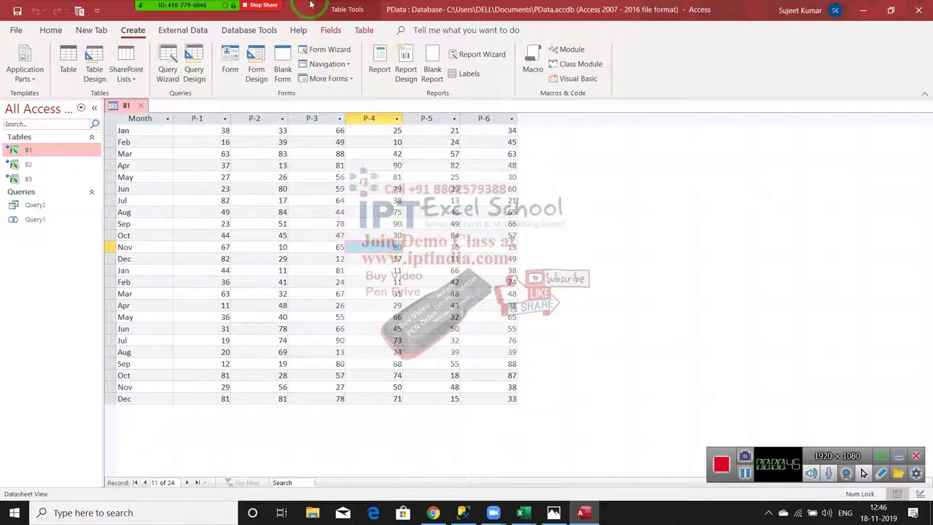
{"action": "left_click", "coordinate": [281, 143]}
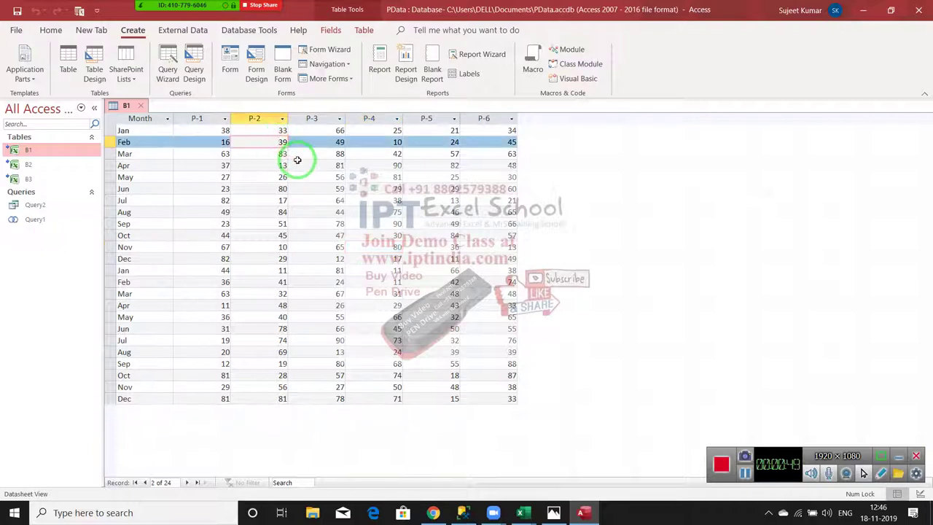
{"action": "left_click", "coordinate": [297, 162]}
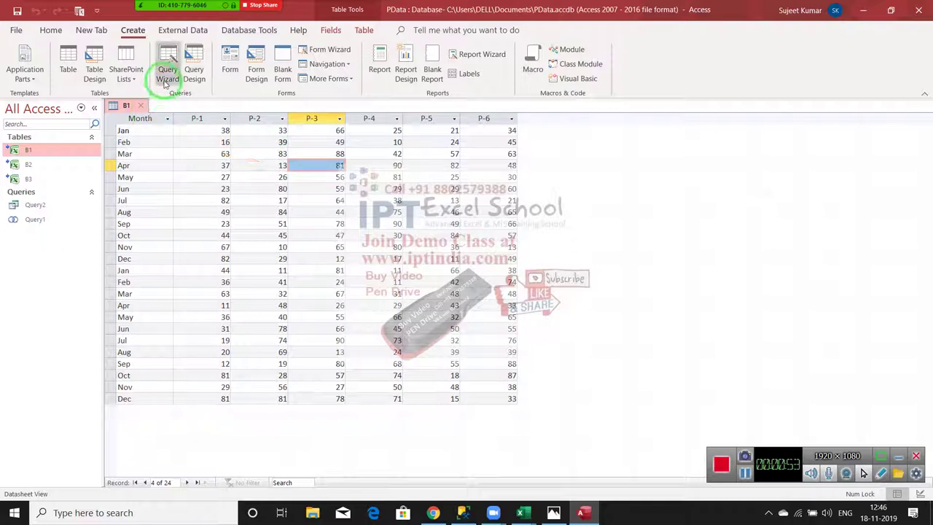
{"action": "left_click", "coordinate": [167, 73]}
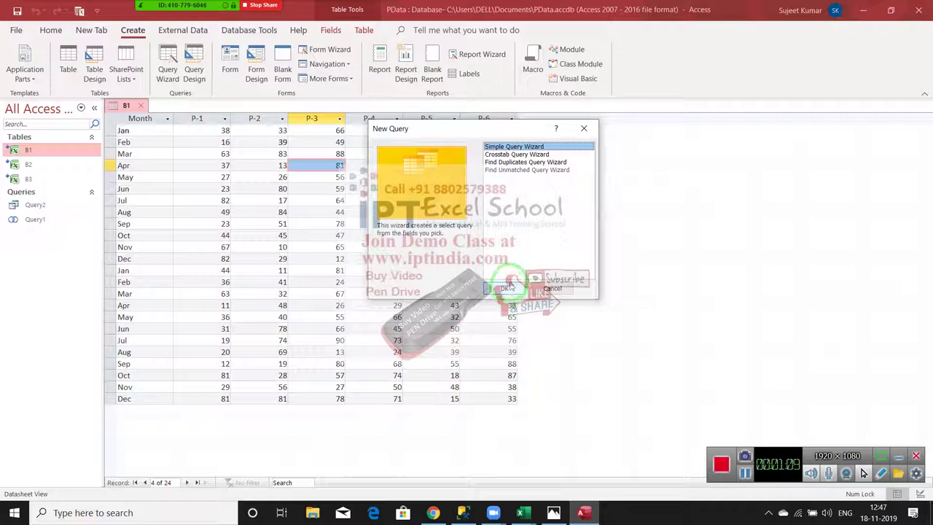
{"action": "left_click", "coordinate": [509, 289]}
{"action": "left_click", "coordinate": [182, 245]}
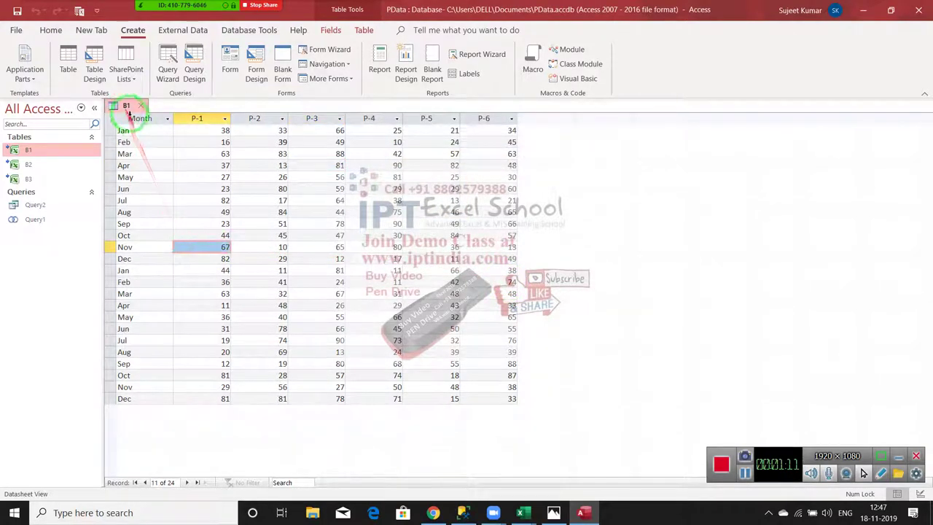
{"action": "left_click_drag", "start_coordinate": [130, 118], "coordinate": [465, 130]}
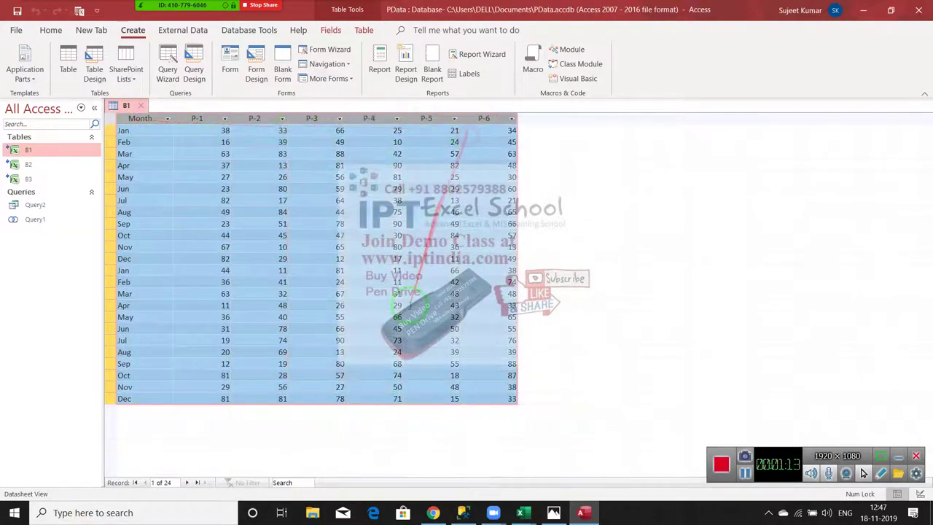
{"action": "left_click", "coordinate": [374, 225]}
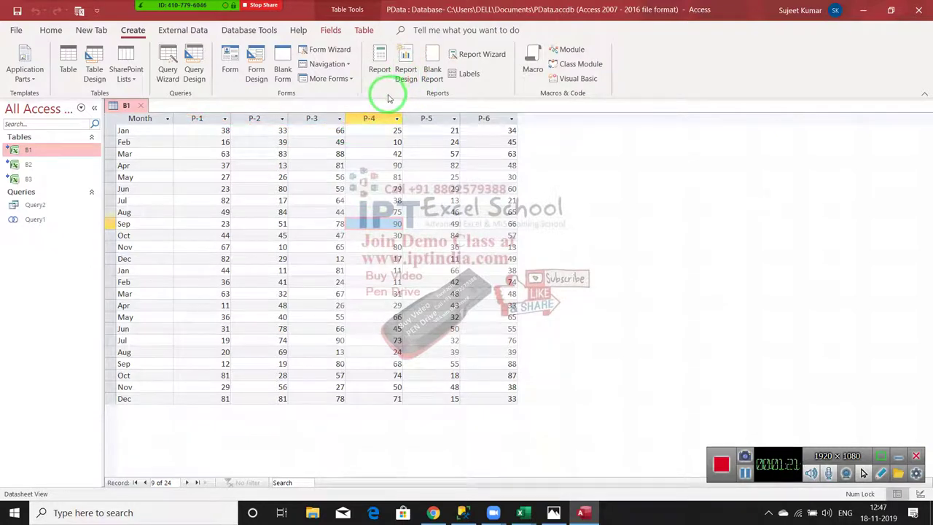
{"action": "left_click", "coordinate": [364, 177]}
{"action": "left_click_drag", "start_coordinate": [136, 117], "coordinate": [504, 117]}
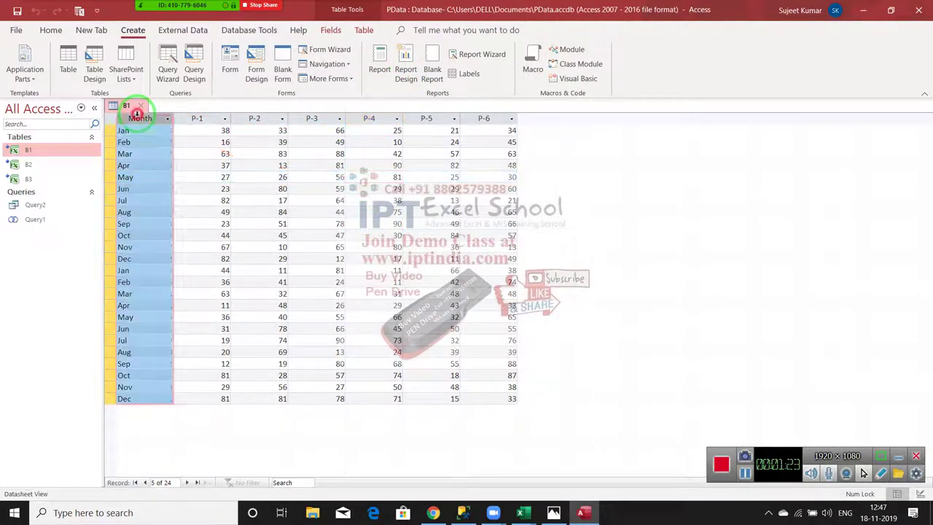
{"action": "left_click", "coordinate": [260, 212]}
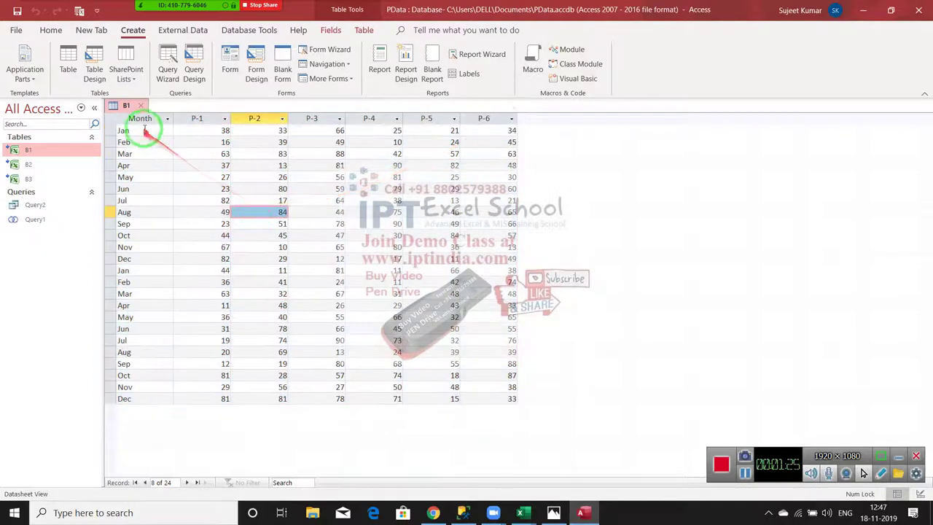
{"action": "left_click_drag", "start_coordinate": [140, 118], "coordinate": [510, 118]}
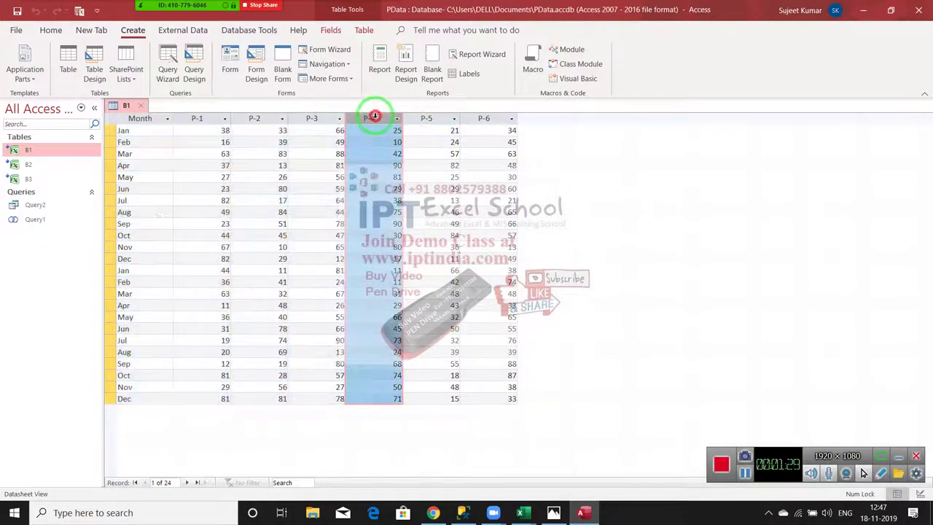
{"action": "left_click", "coordinate": [183, 191]}
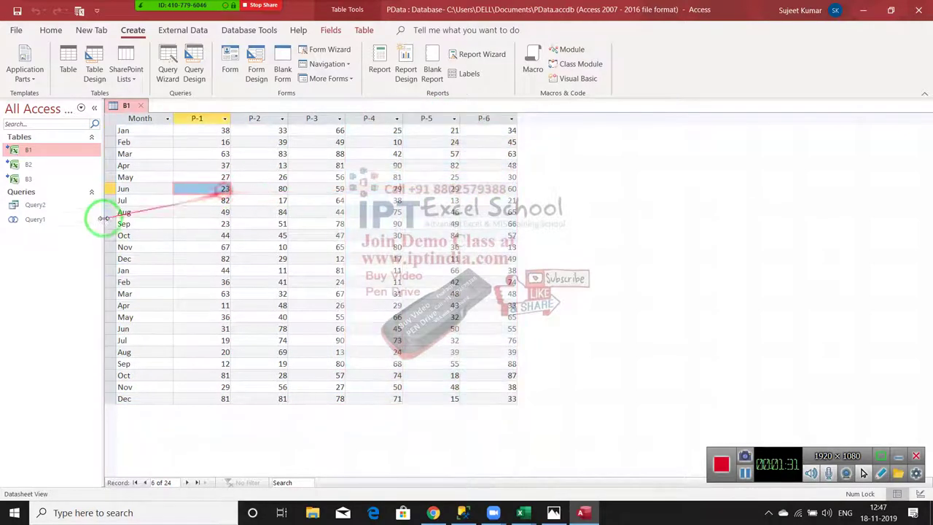
{"action": "left_click", "coordinate": [111, 223]}
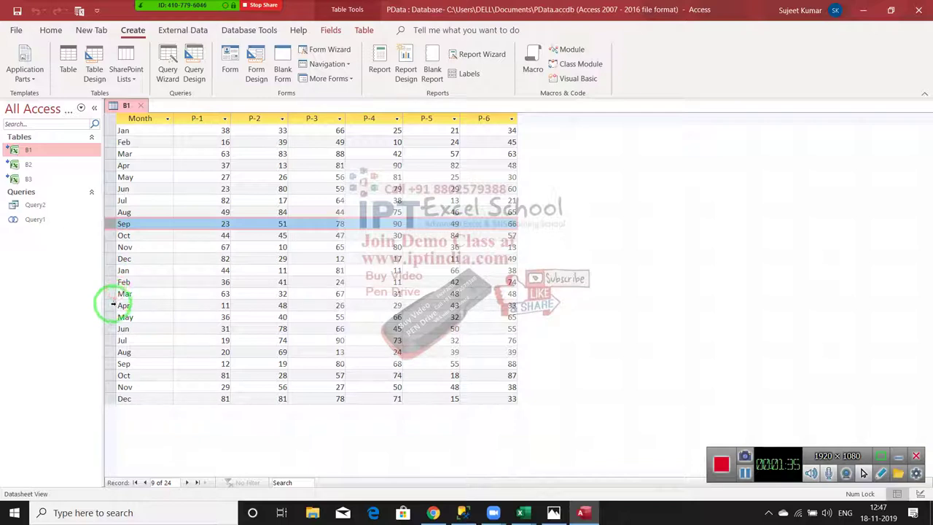
{"action": "left_click", "coordinate": [311, 153]}
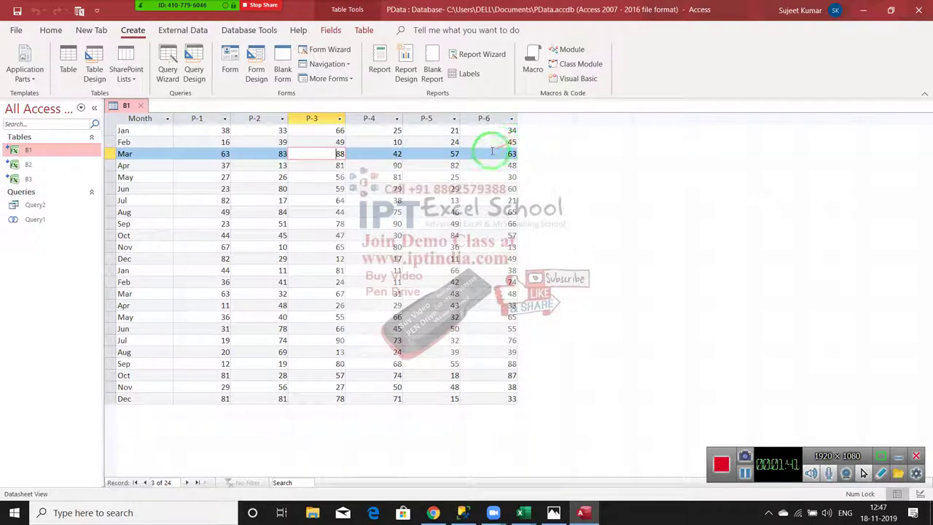
{"action": "left_click", "coordinate": [390, 166]}
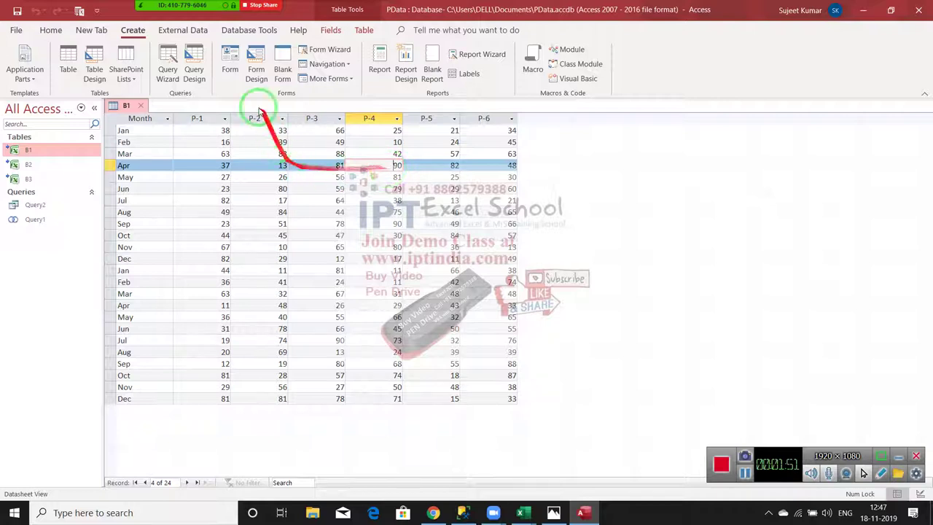
{"action": "left_click", "coordinate": [235, 144]}
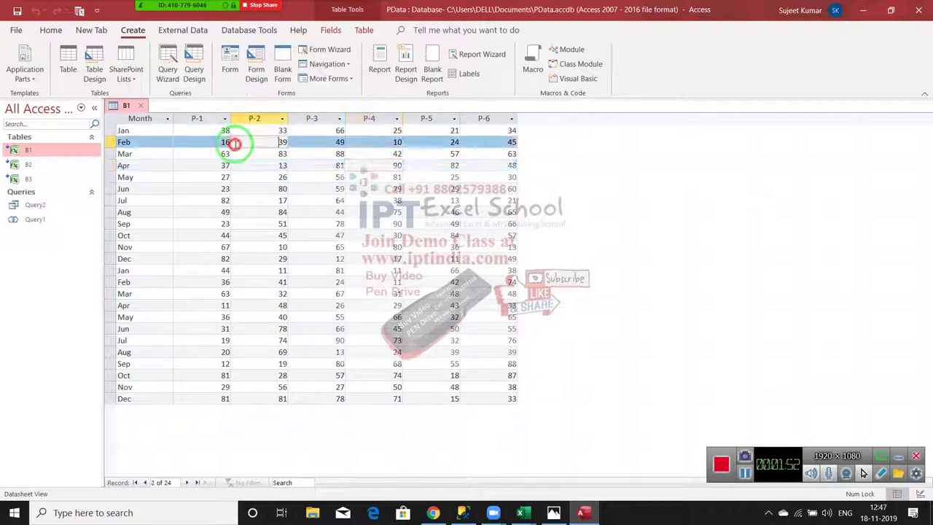
{"action": "left_click", "coordinate": [146, 132]}
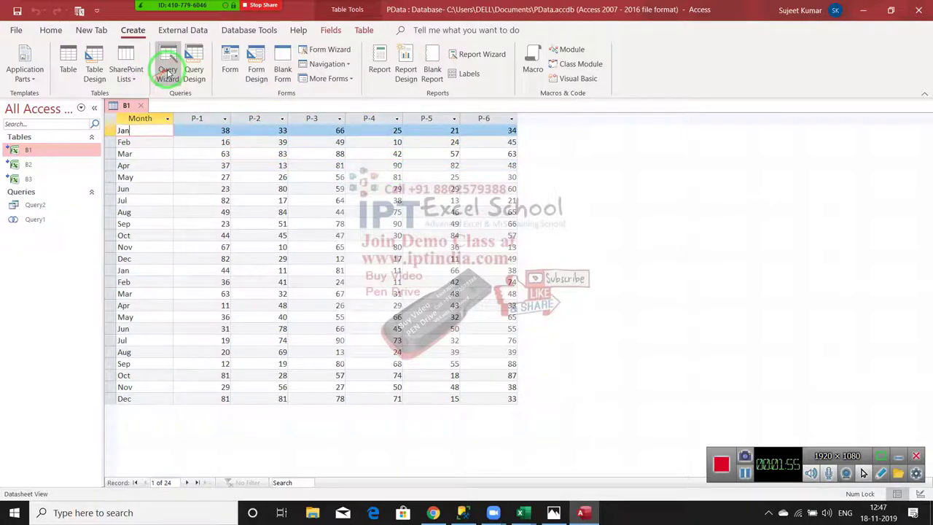
Step: Start the Simple Query Wizard and add the Month, P-1 and P-2 fields
{"action": "left_click", "coordinate": [167, 73]}
{"action": "left_click", "coordinate": [513, 288]}
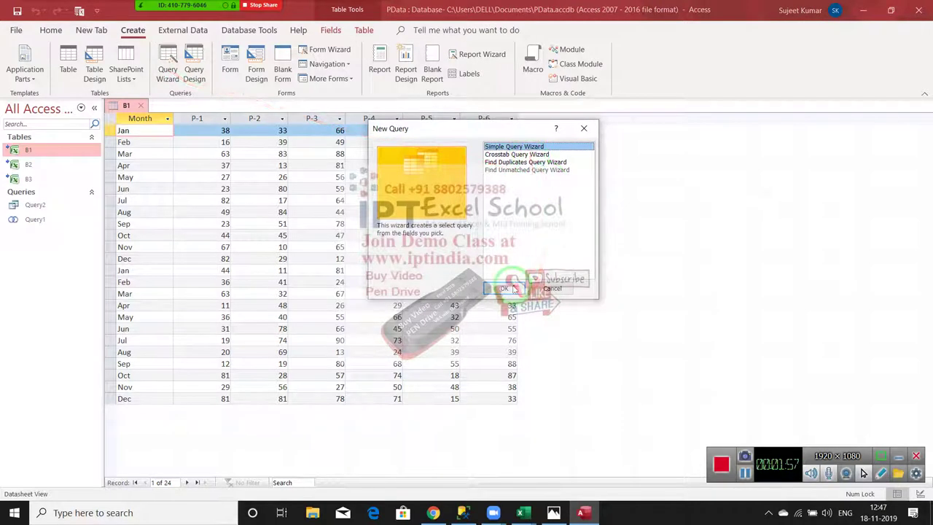
{"action": "left_click", "coordinate": [480, 334]}
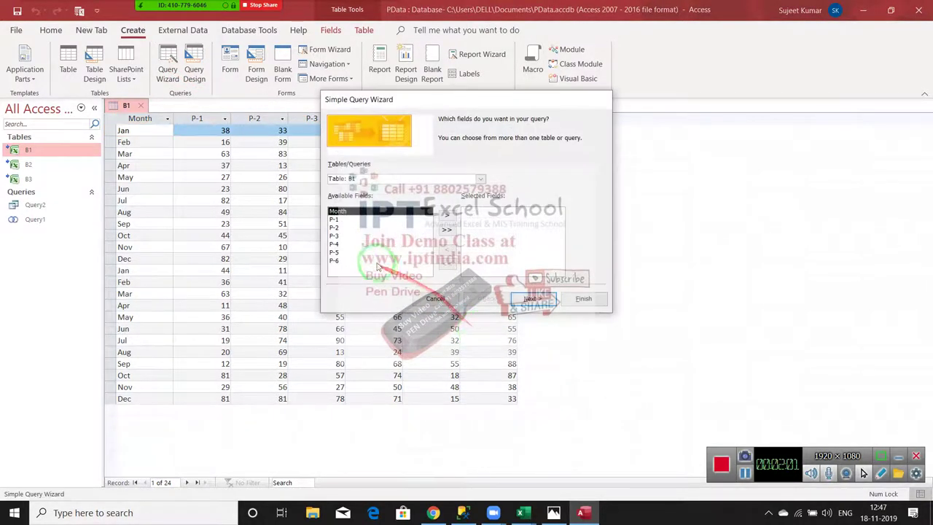
{"action": "left_click", "coordinate": [447, 214]}
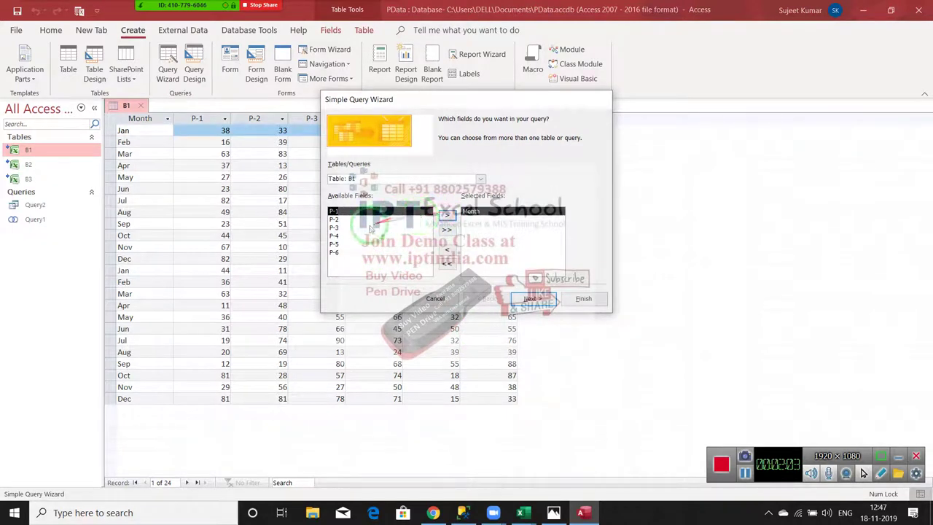
{"action": "left_click", "coordinate": [442, 217]}
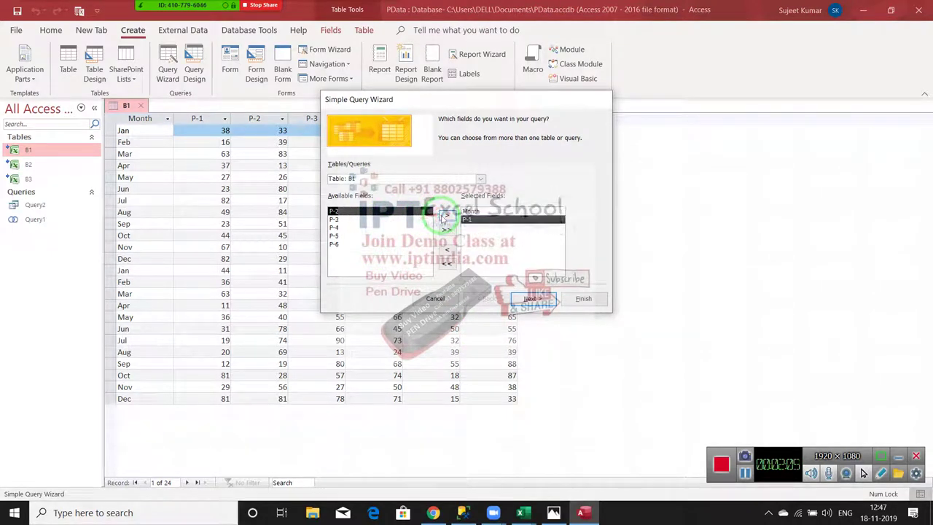
{"action": "left_click", "coordinate": [443, 218]}
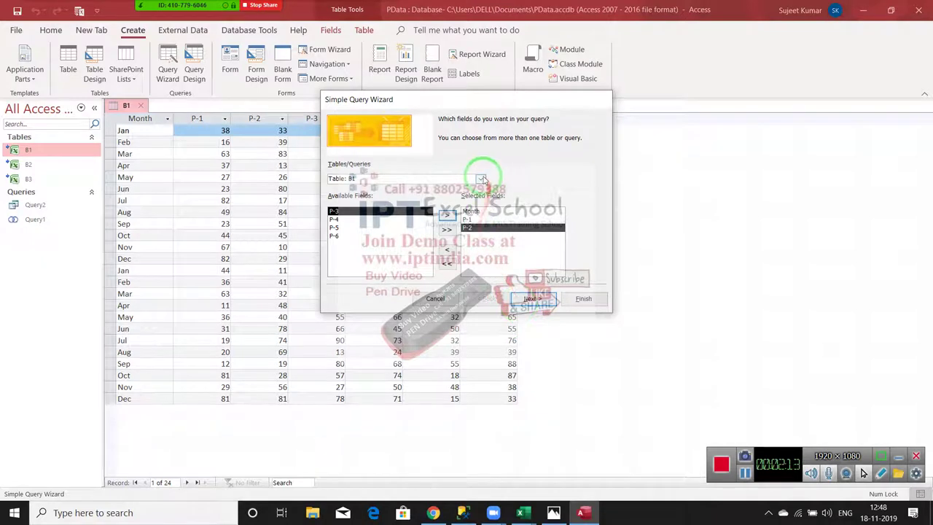
Step: Keep table B1 as the source, choose a Detail query and finish it as B1 Query
{"action": "left_click", "coordinate": [481, 179]}
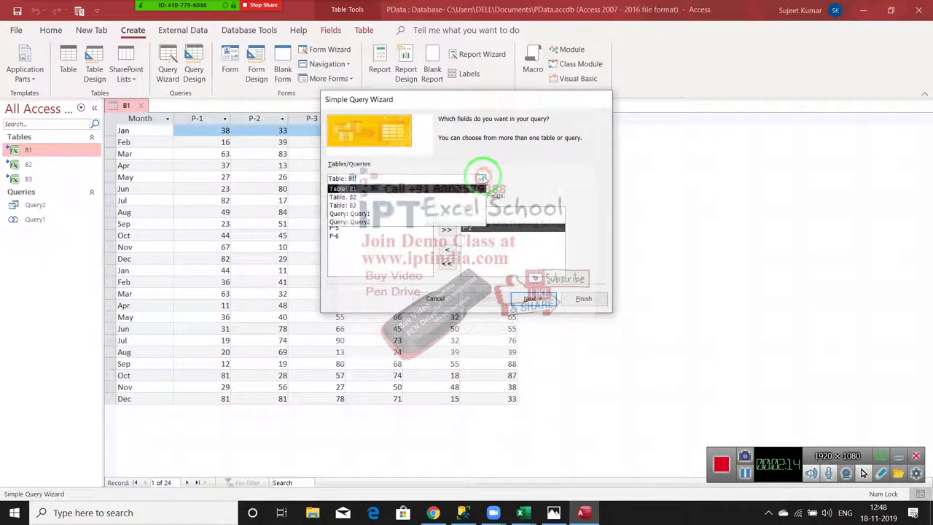
{"action": "left_click", "coordinate": [530, 175]}
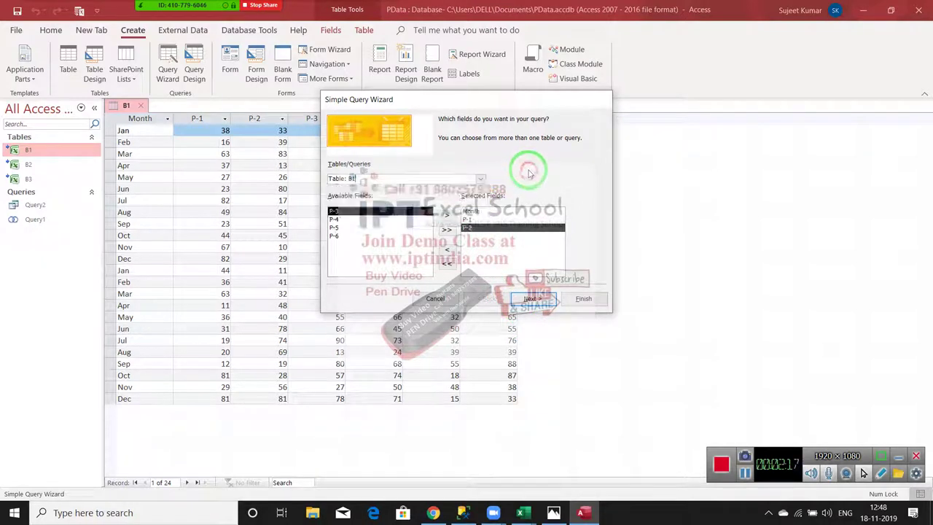
{"action": "left_click", "coordinate": [531, 298]}
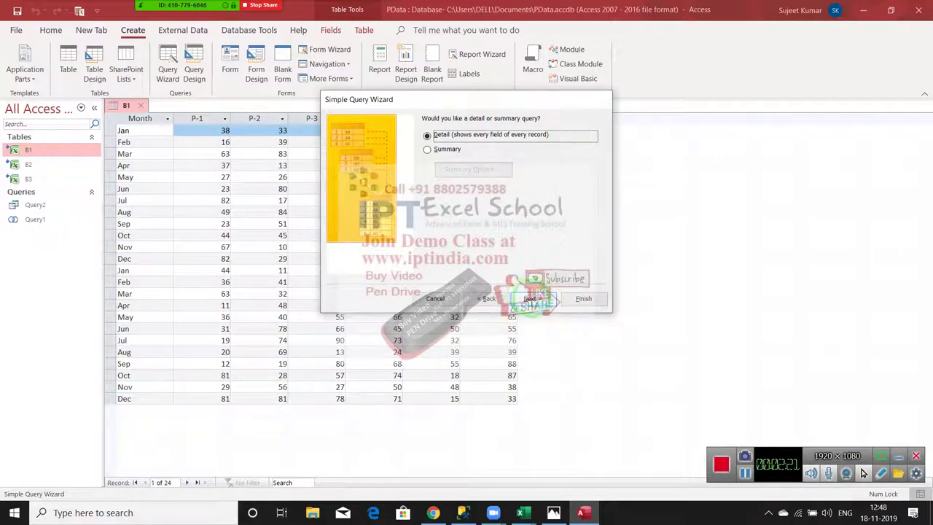
{"action": "left_click", "coordinate": [531, 298]}
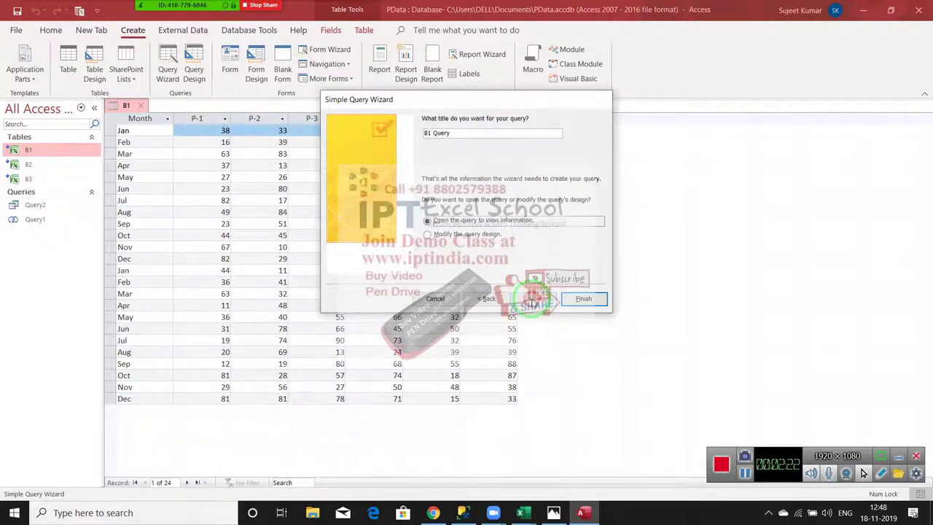
{"action": "left_click", "coordinate": [572, 303]}
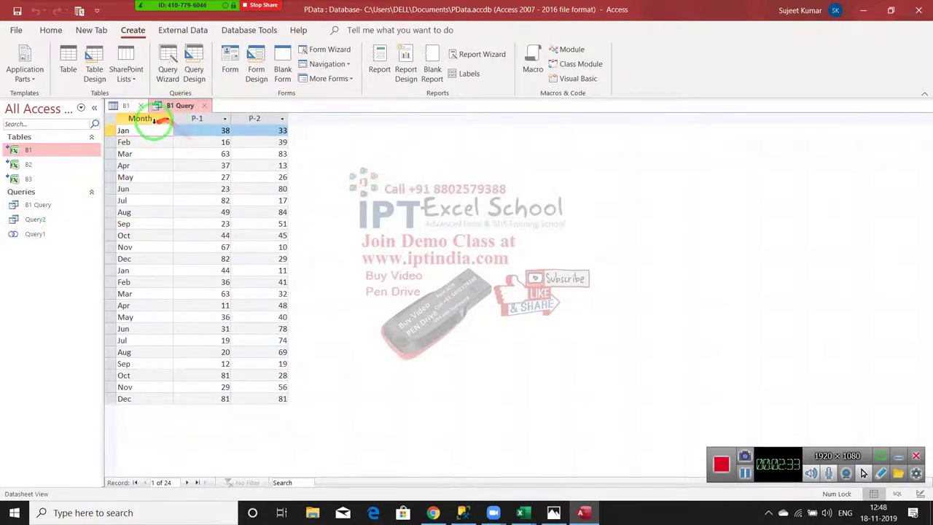
Step: Close B1 Query, select B1's Month column and bring up the New Query wizard choices
{"action": "left_click_drag", "start_coordinate": [155, 120], "coordinate": [251, 118]}
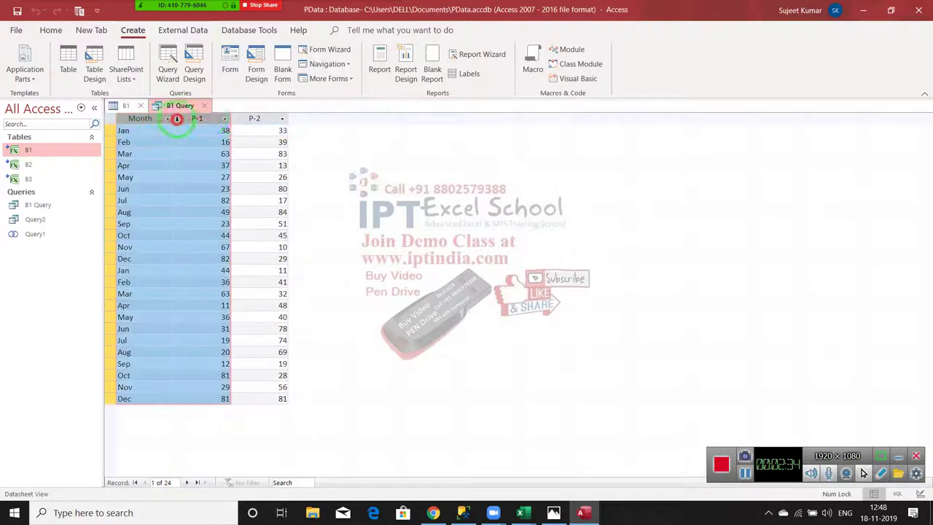
{"action": "left_click", "coordinate": [208, 107]}
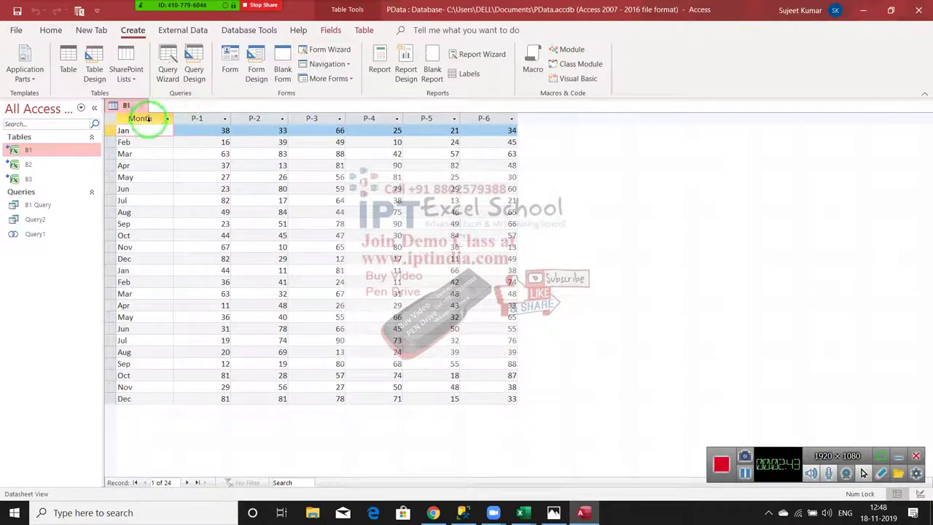
{"action": "left_click", "coordinate": [145, 118]}
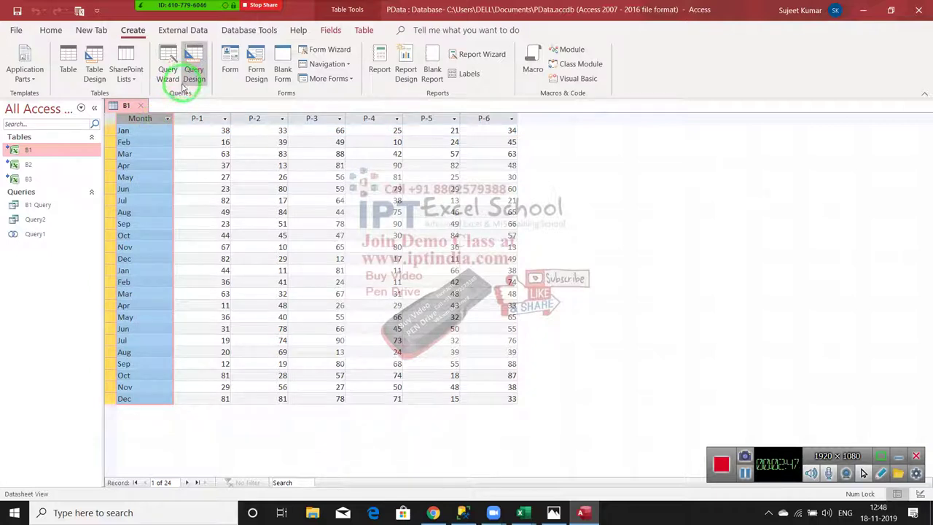
{"action": "left_click", "coordinate": [172, 81]}
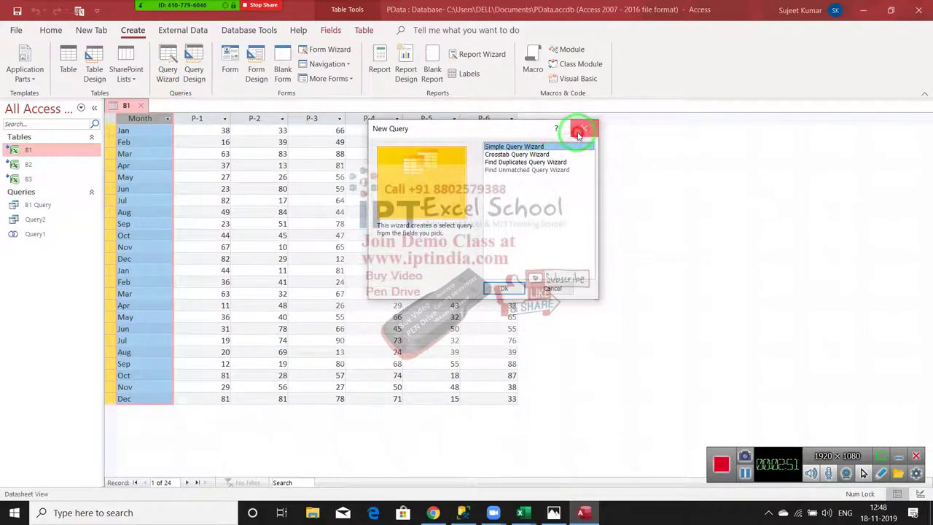
Step: Cancel the New Query dialog, then discard an empty Query3 design to return to table B1
{"action": "left_click", "coordinate": [584, 128]}
{"action": "left_click", "coordinate": [194, 70]}
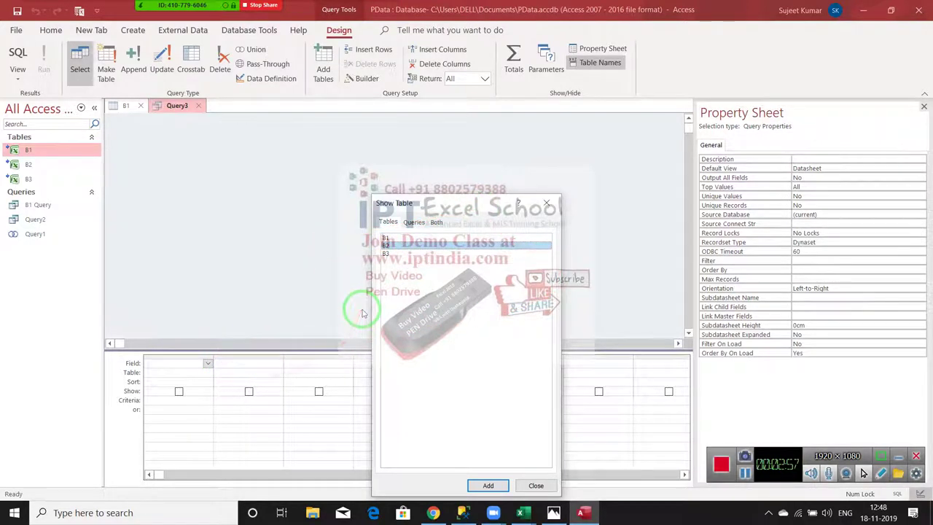
{"action": "left_click", "coordinate": [547, 203]}
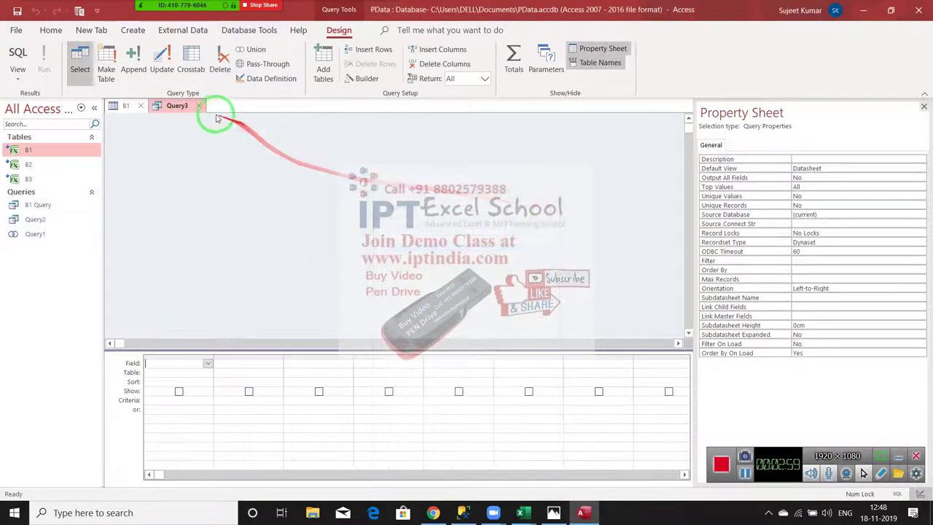
{"action": "left_click", "coordinate": [199, 106]}
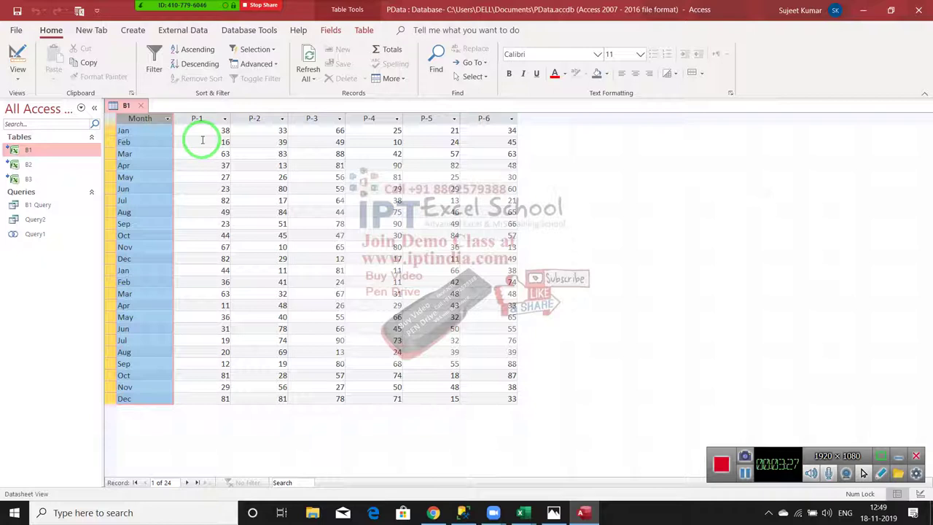
Step: Start a Simple Query Wizard on table B1 with the Month and P-2 fields
{"action": "left_click", "coordinate": [132, 30]}
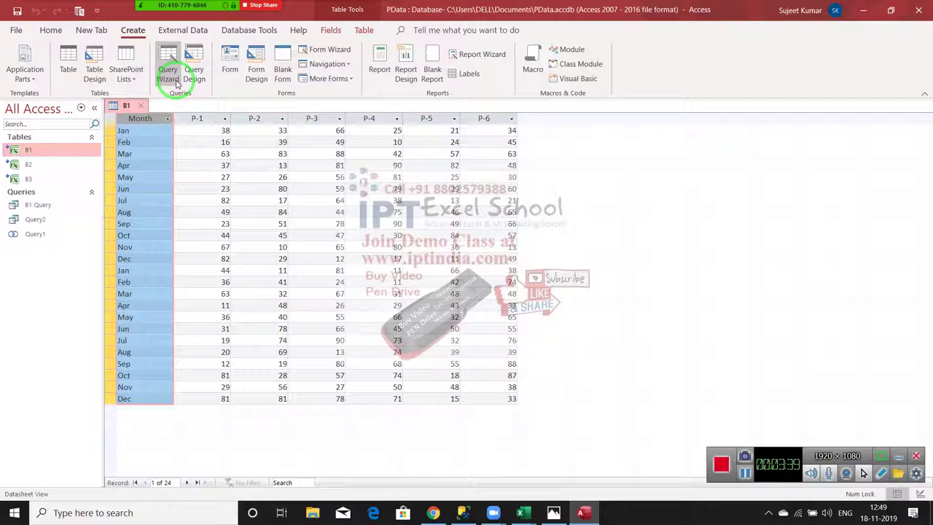
{"action": "left_click", "coordinate": [176, 83]}
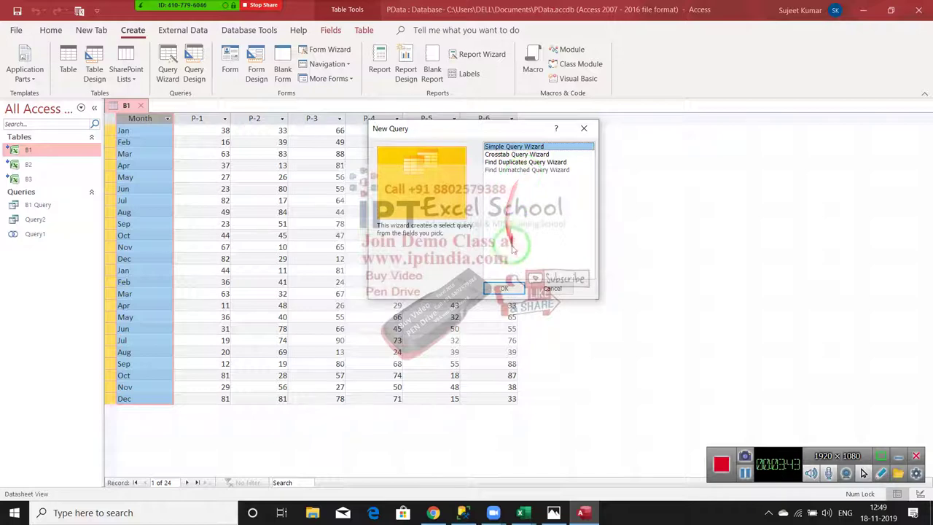
{"action": "left_click", "coordinate": [520, 289]}
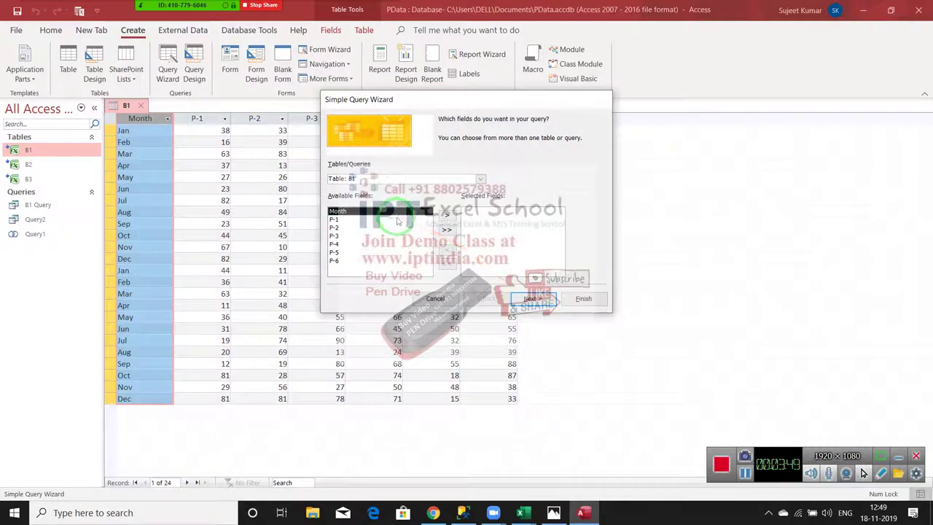
{"action": "left_click", "coordinate": [445, 216]}
{"action": "left_click", "coordinate": [396, 220]}
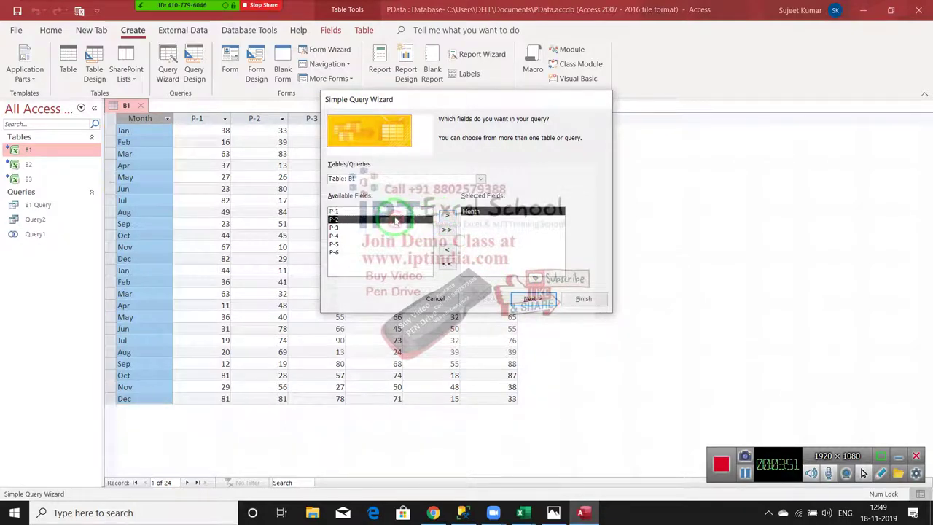
{"action": "left_click", "coordinate": [445, 217]}
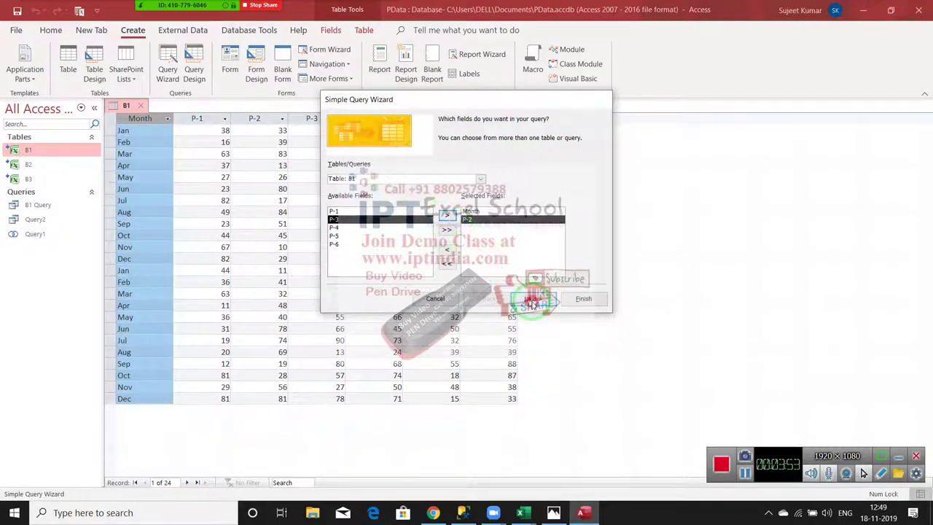
Step: Step through the detail/summary options, finish the query as B1 Query1, then close its results
{"action": "left_click", "coordinate": [530, 298]}
{"action": "left_click", "coordinate": [428, 149]}
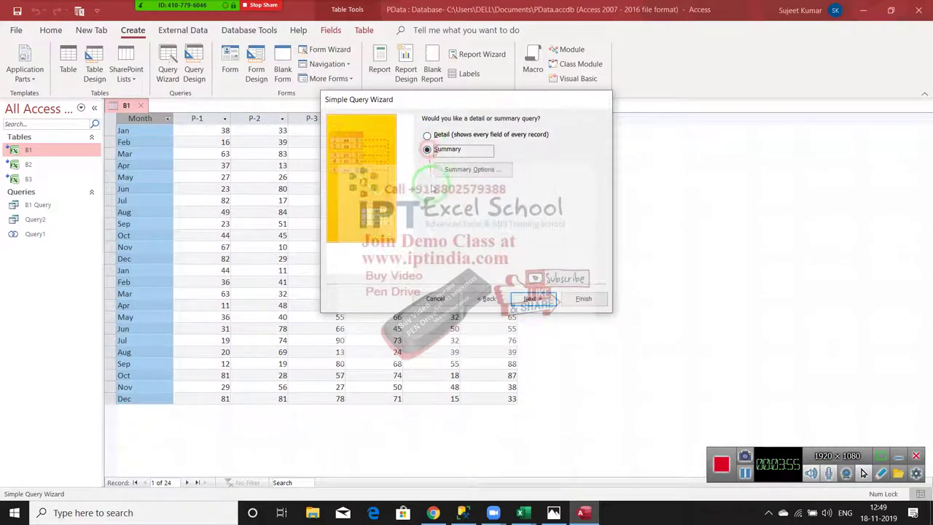
{"action": "left_click", "coordinate": [531, 299]}
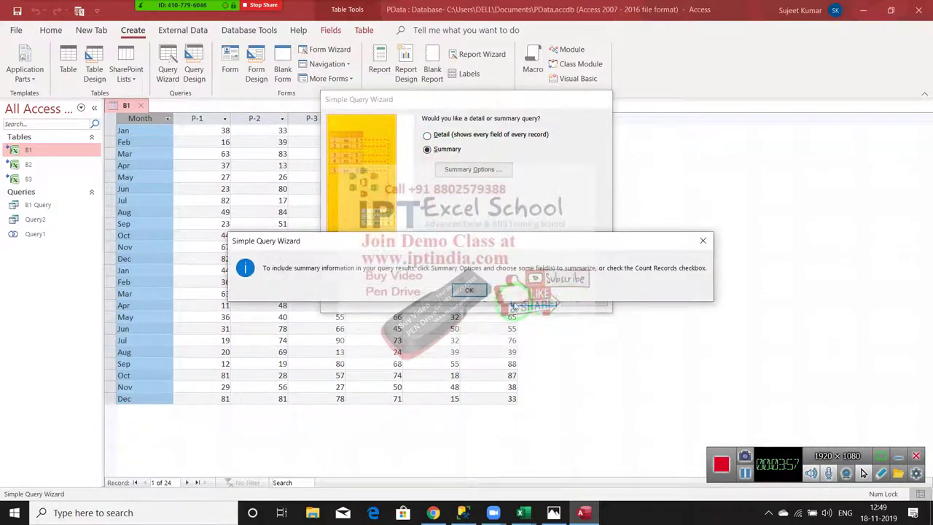
{"action": "left_click", "coordinate": [471, 289]}
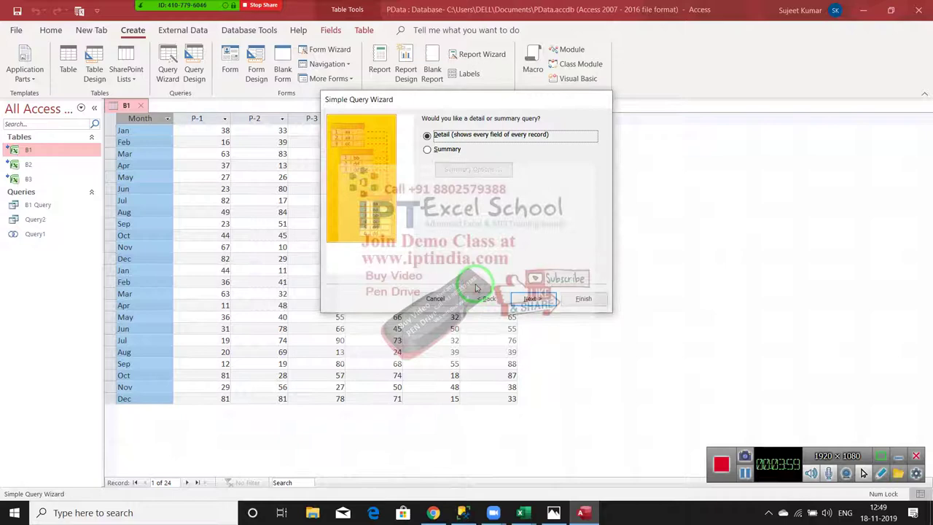
{"action": "left_click", "coordinate": [530, 299]}
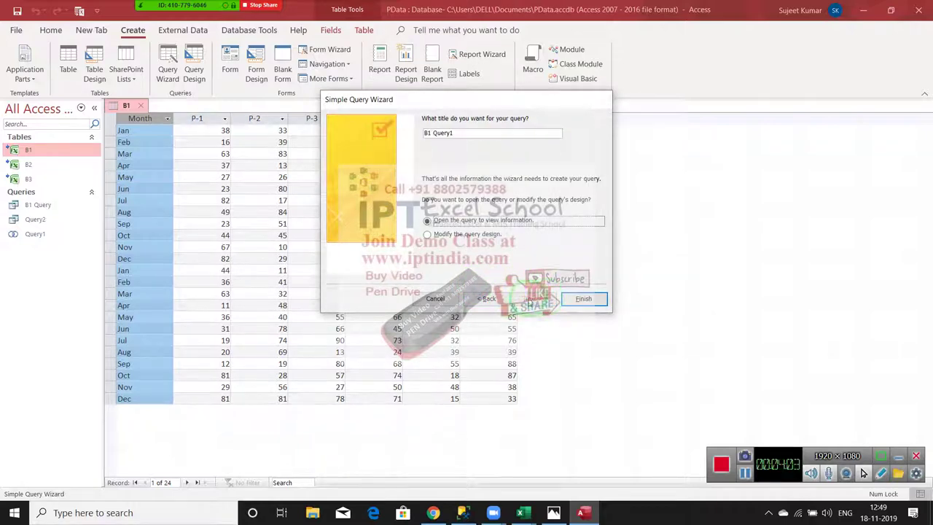
{"action": "left_click", "coordinate": [583, 300]}
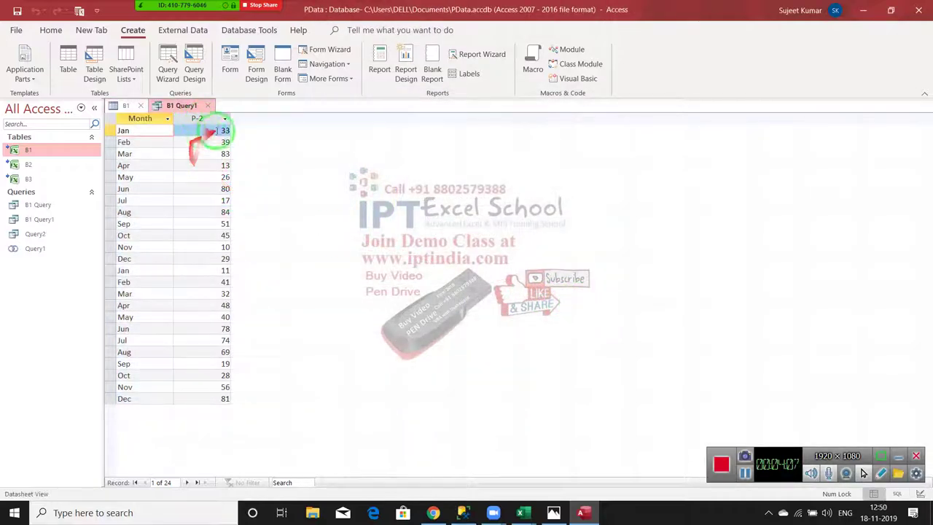
{"action": "left_click", "coordinate": [211, 107]}
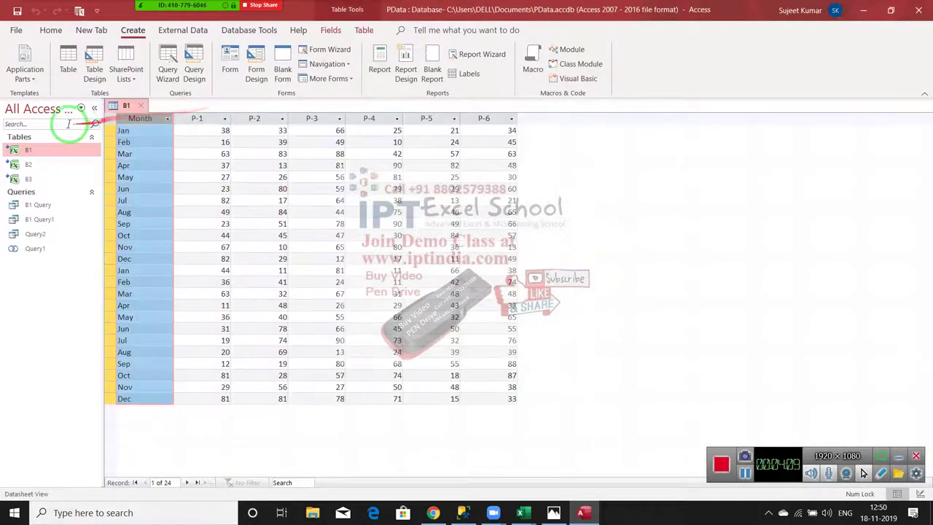
{"action": "left_click", "coordinate": [232, 73]}
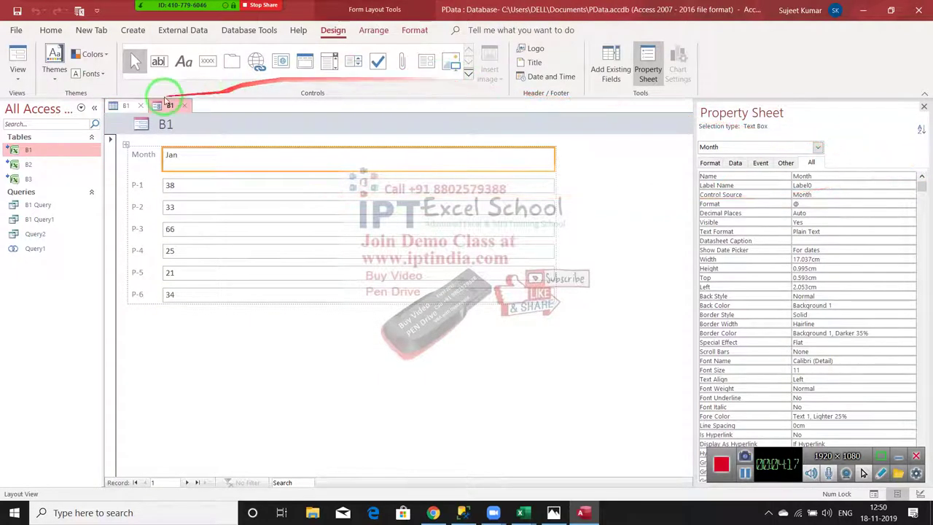
{"action": "left_click", "coordinate": [185, 106]}
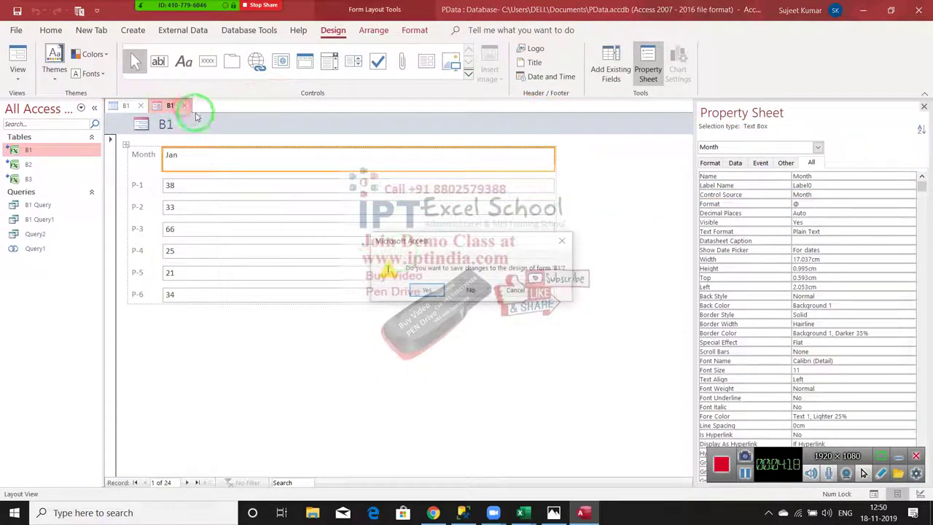
{"action": "left_click", "coordinate": [471, 291]}
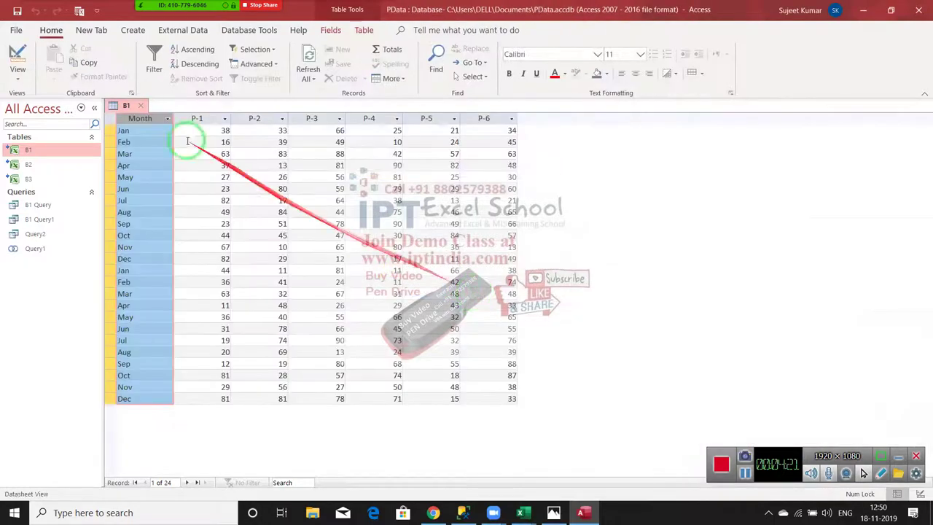
{"action": "left_click", "coordinate": [133, 30]}
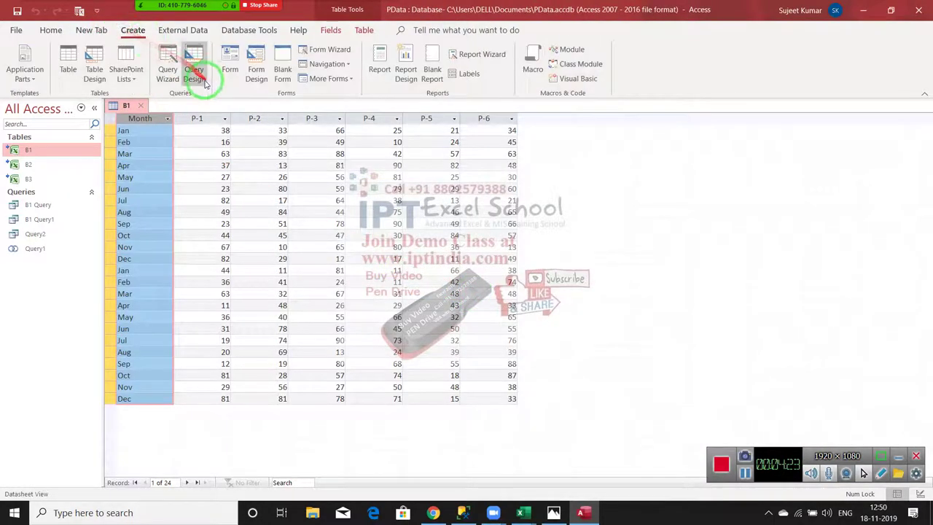
Step: Start a Simple Query Wizard with the Month field and choose a Summary query
{"action": "left_click", "coordinate": [167, 77]}
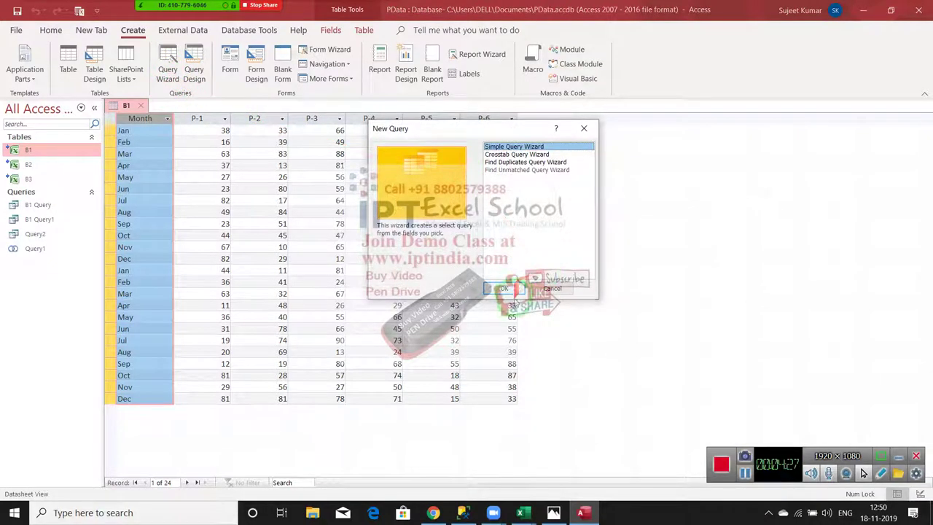
{"action": "left_click", "coordinate": [507, 290]}
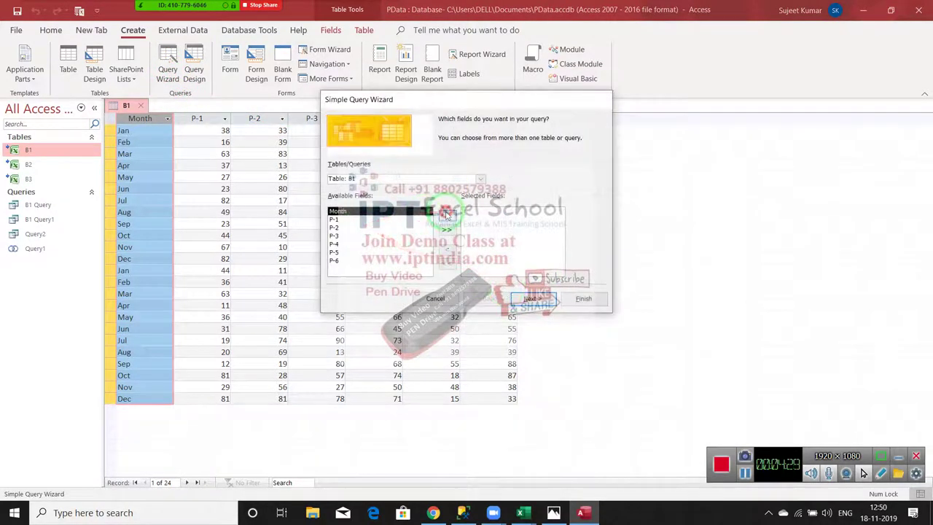
{"action": "left_click", "coordinate": [447, 214]}
{"action": "left_click", "coordinate": [530, 298]}
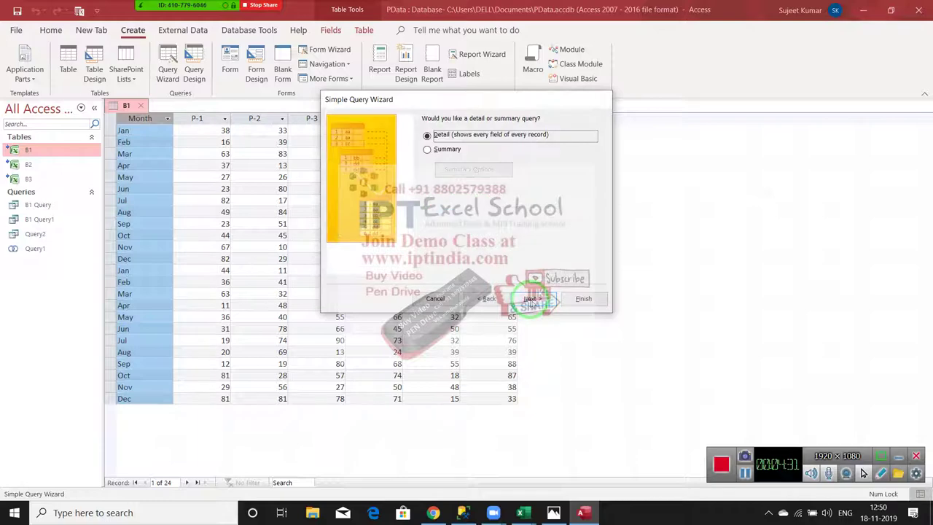
{"action": "left_click", "coordinate": [428, 149]}
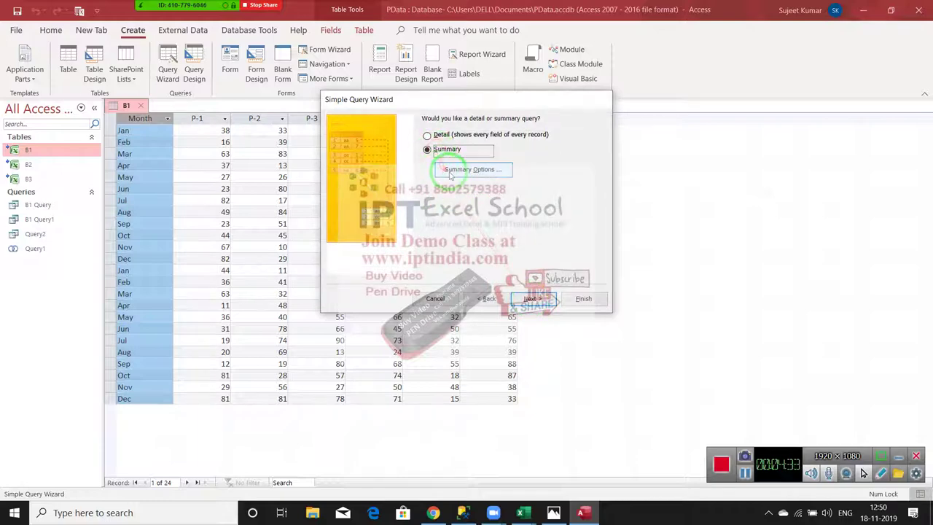
Step: Set Sum for P-1 in Summary Options and finish the query as B1 Query2
{"action": "left_click", "coordinate": [448, 170]}
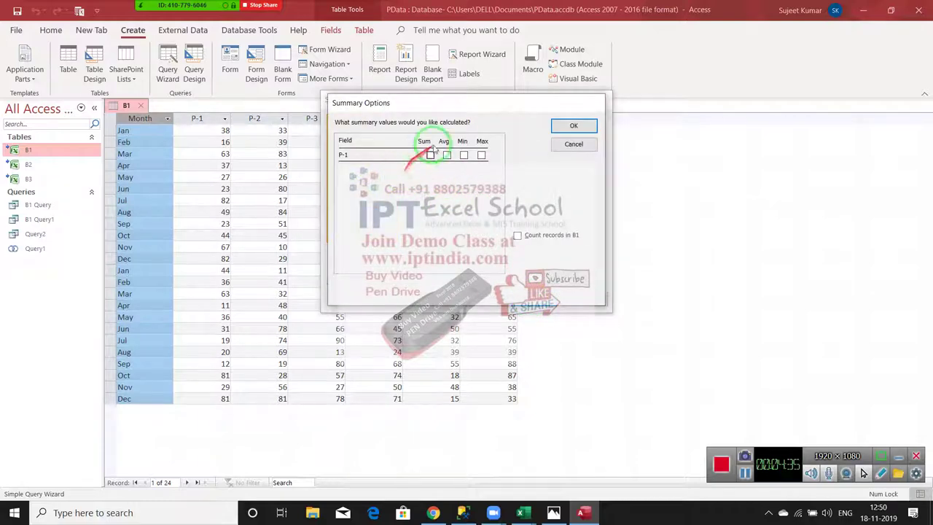
{"action": "mouse_move", "coordinate": [471, 111]}
{"action": "left_mouse_down"}
{"action": "mouse_move", "coordinate": [533, 135]}
{"action": "mouse_move", "coordinate": [681, 130]}
{"action": "left_mouse_up"}
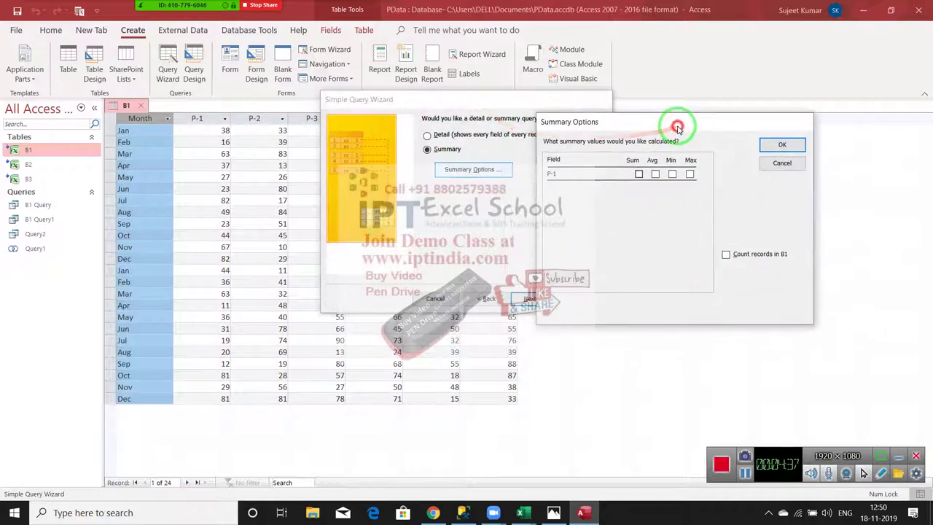
{"action": "left_click", "coordinate": [639, 175]}
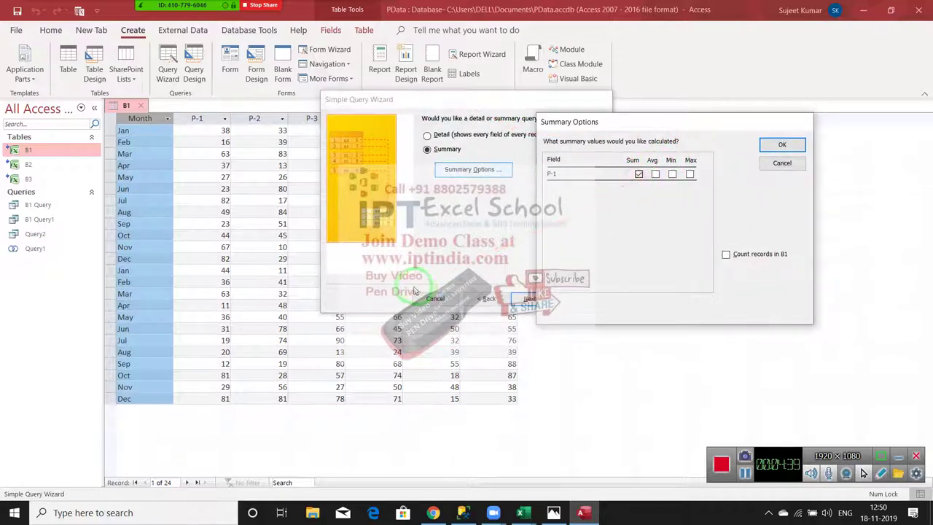
{"action": "left_click", "coordinate": [794, 145]}
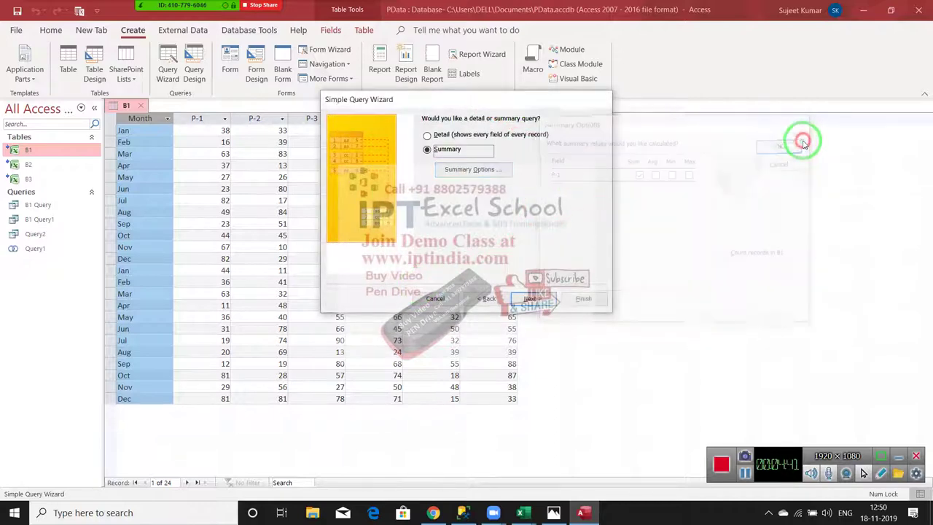
{"action": "left_click", "coordinate": [532, 299]}
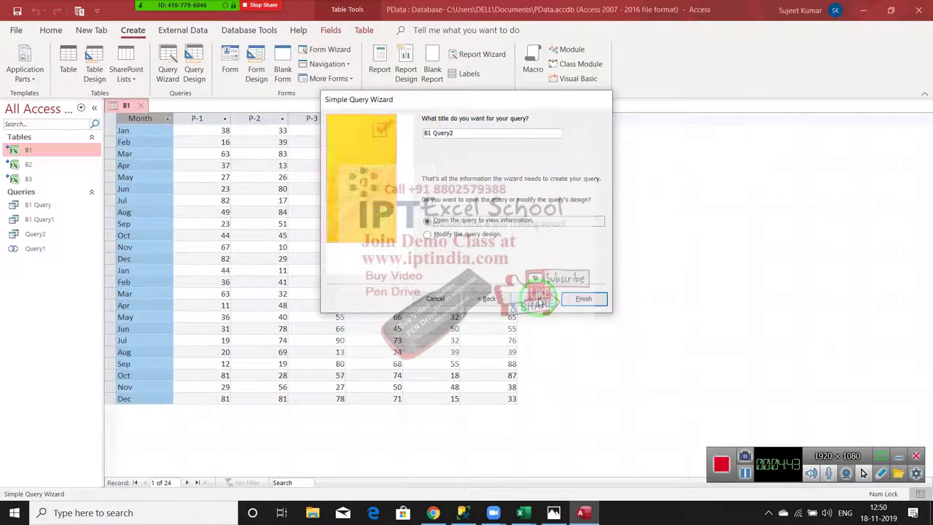
{"action": "left_click", "coordinate": [583, 300]}
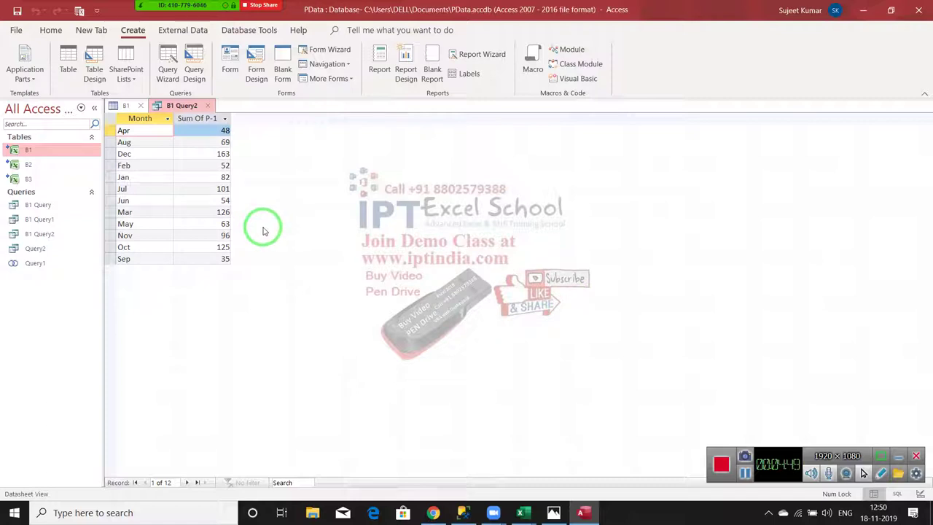
Step: Reopen B1 Query1, then close both the B1 Query1 and B1 Query2 result tabs
{"action": "double_click", "coordinate": [58, 224]}
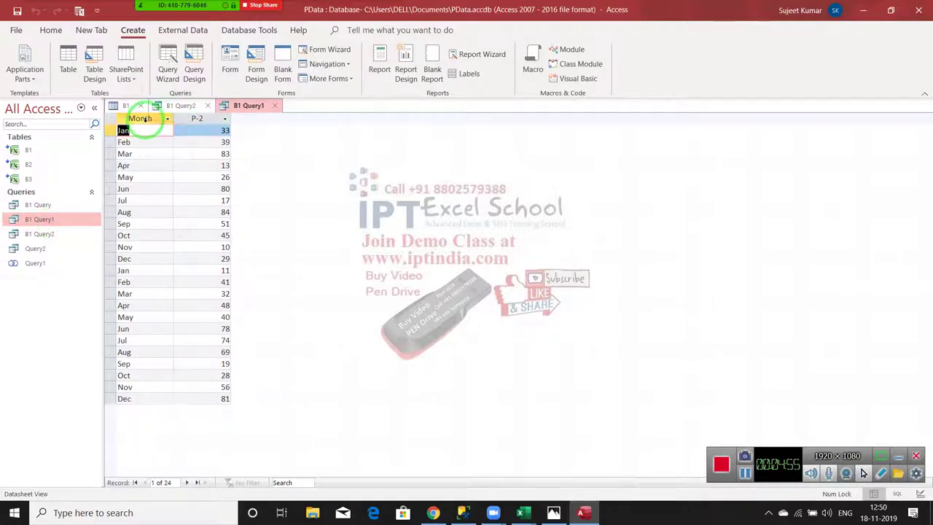
{"action": "left_click", "coordinate": [145, 120]}
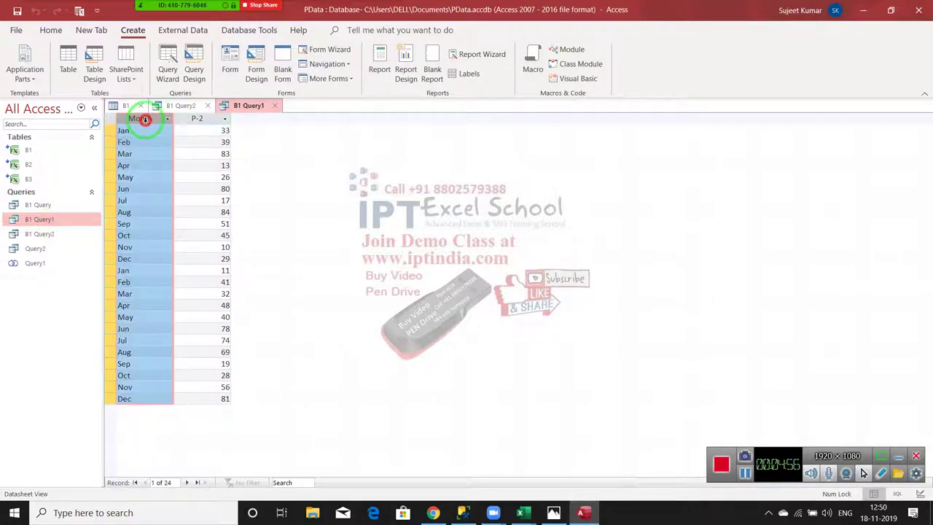
{"action": "left_click", "coordinate": [274, 105]}
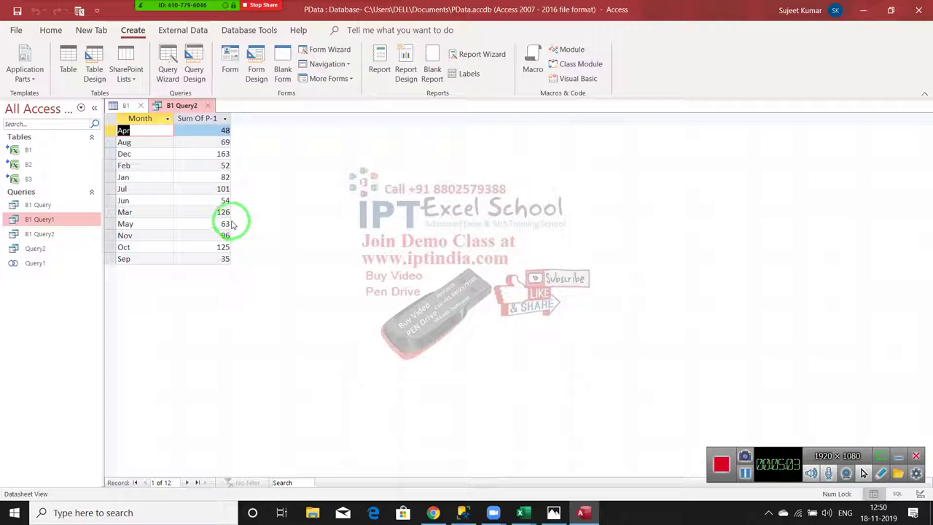
{"action": "left_click", "coordinate": [208, 106]}
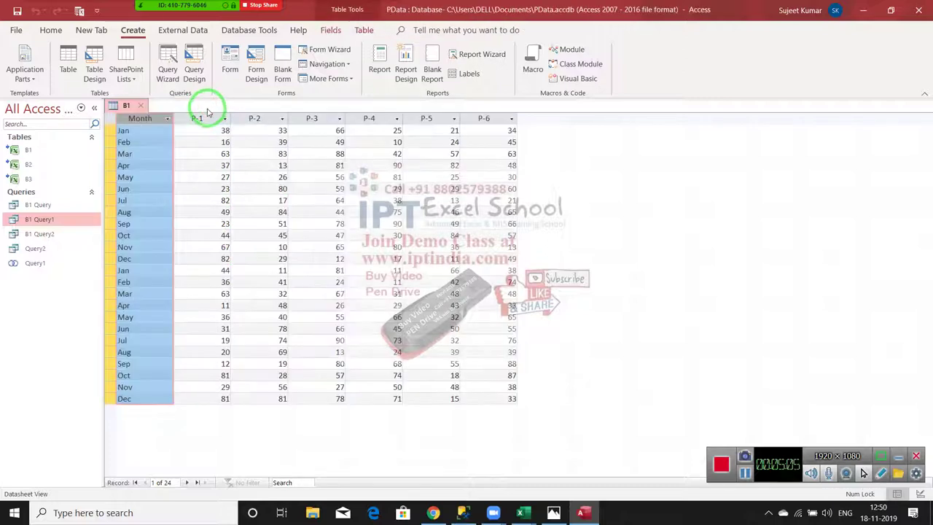
{"action": "left_click_drag", "start_coordinate": [354, 160], "coordinate": [84, 80]}
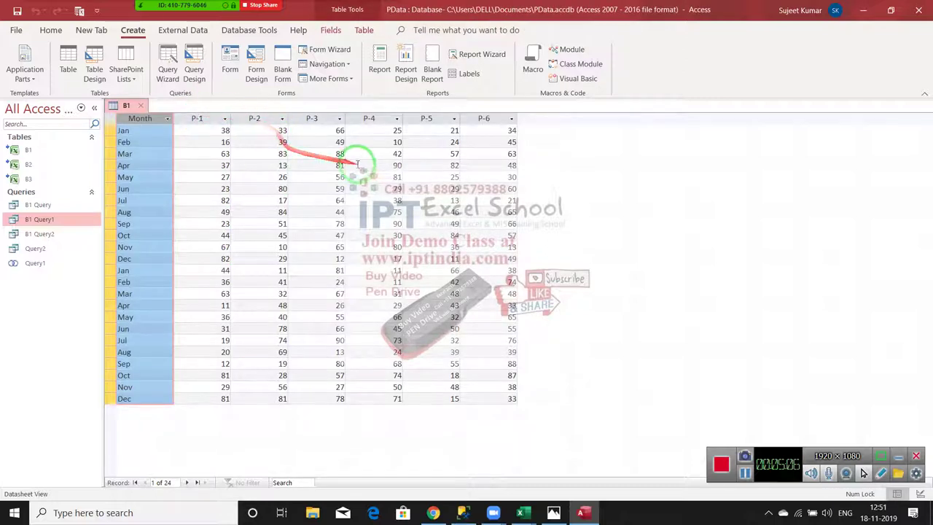
Step: Open Database7 from recent databases, view its Data table and dismiss the read-only warning
{"action": "left_click", "coordinate": [27, 33]}
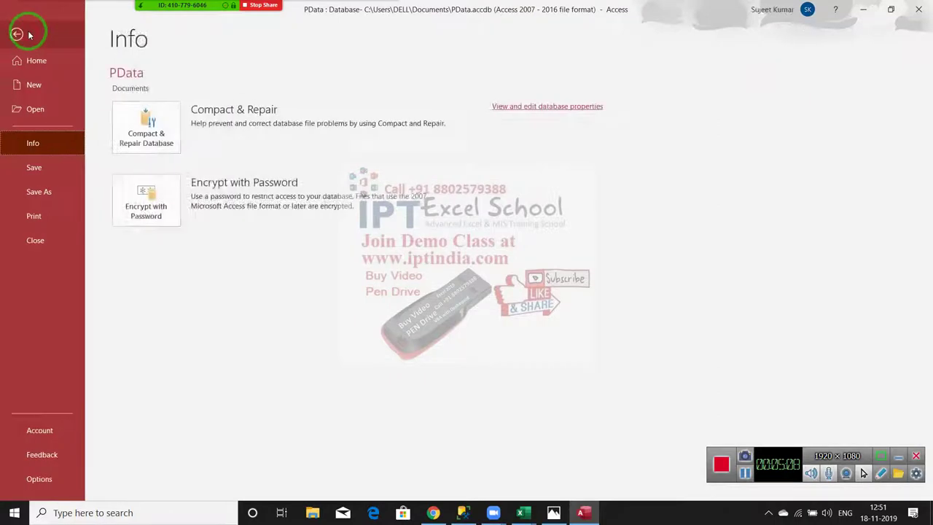
{"action": "left_click", "coordinate": [52, 109]}
{"action": "left_click_drag", "start_coordinate": [54, 111], "coordinate": [428, 253]}
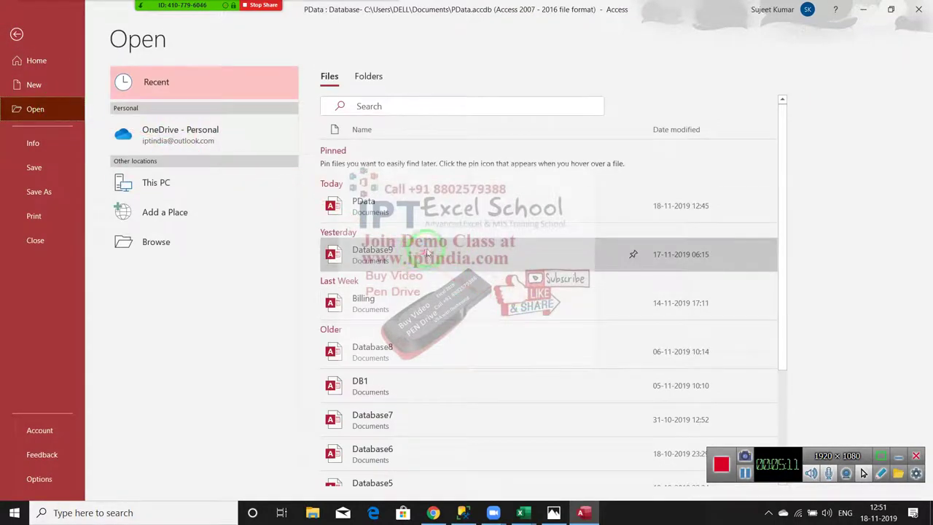
{"action": "scroll", "coordinate": [441, 325], "scroll_direction": "down", "scroll_amount": 1}
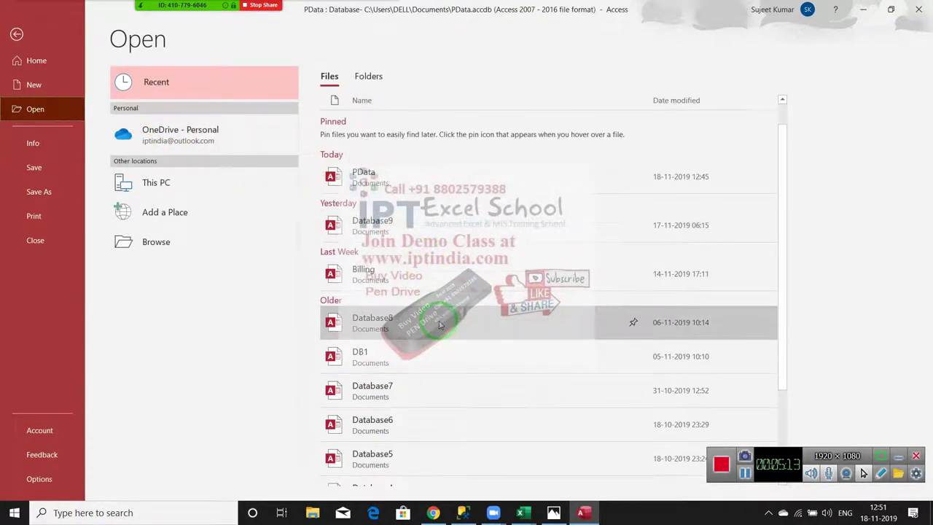
{"action": "scroll", "coordinate": [427, 299], "scroll_direction": "down", "scroll_amount": 1}
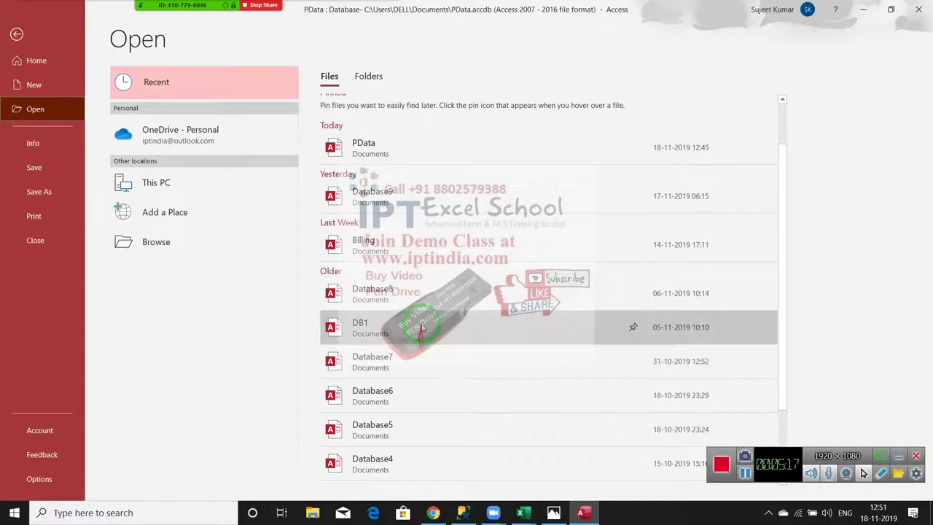
{"action": "left_click", "coordinate": [431, 367]}
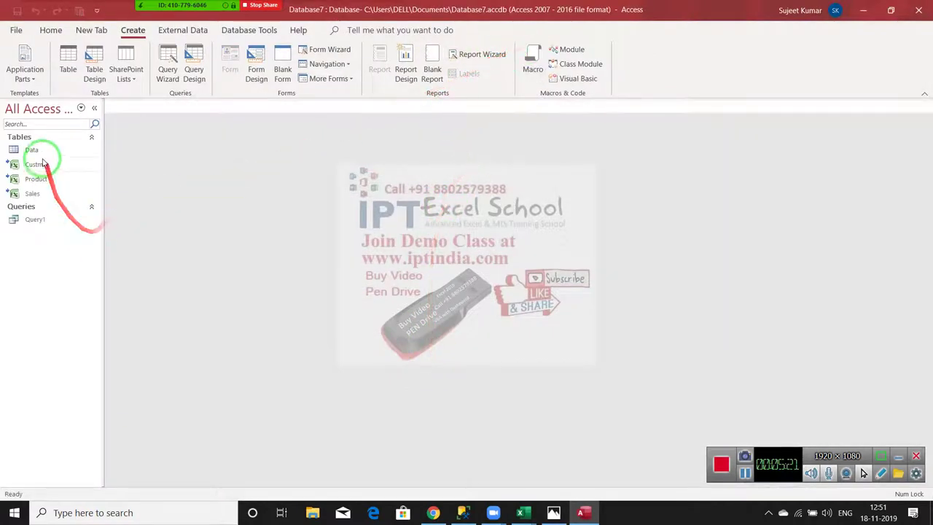
{"action": "double_click", "coordinate": [37, 151]}
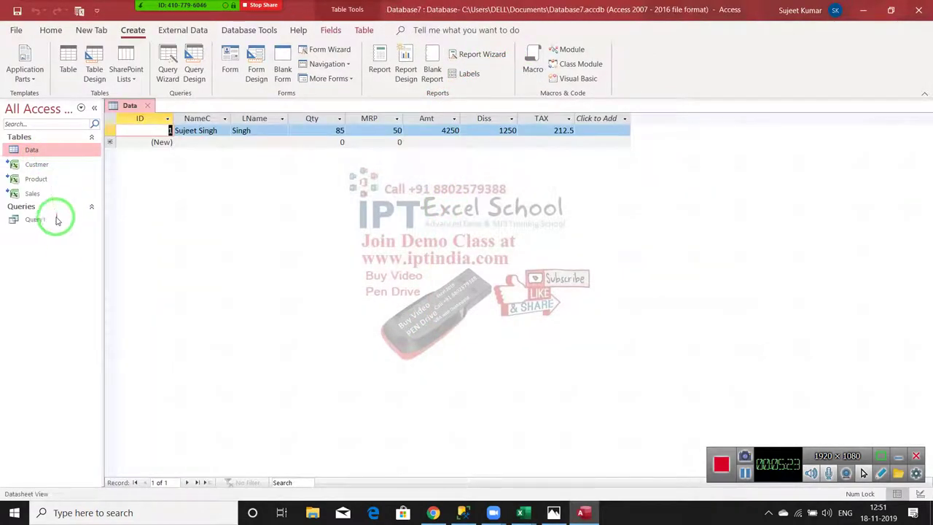
{"action": "left_click", "coordinate": [48, 167]}
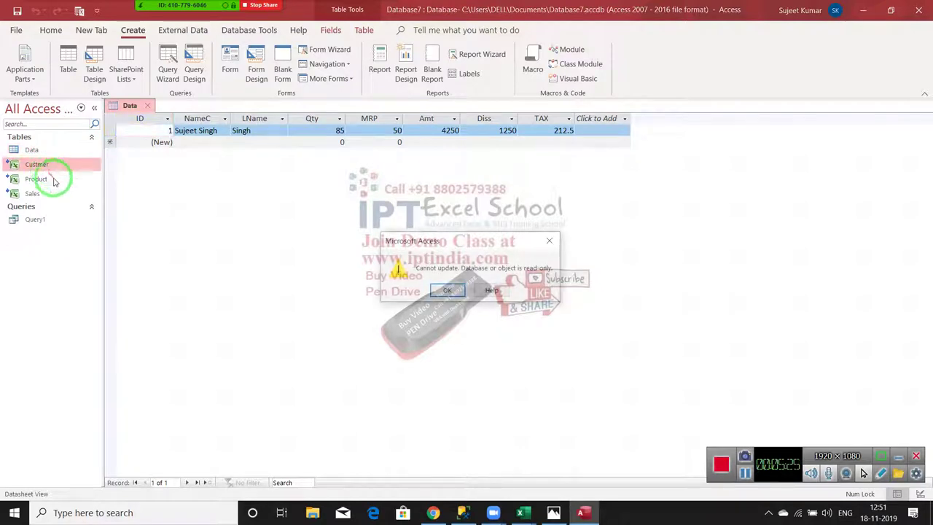
{"action": "left_click", "coordinate": [549, 242]}
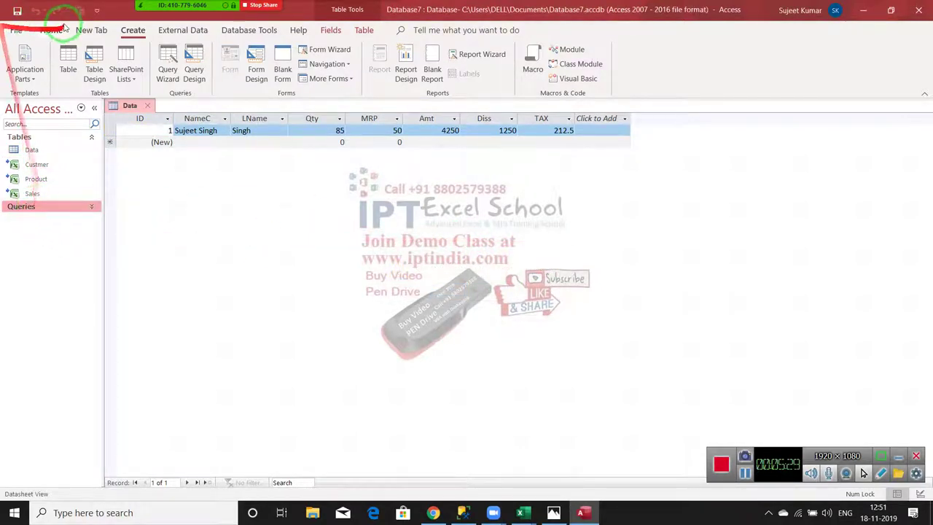
Step: Switch to the DB1 database from the recent databases list
{"action": "left_click", "coordinate": [16, 30]}
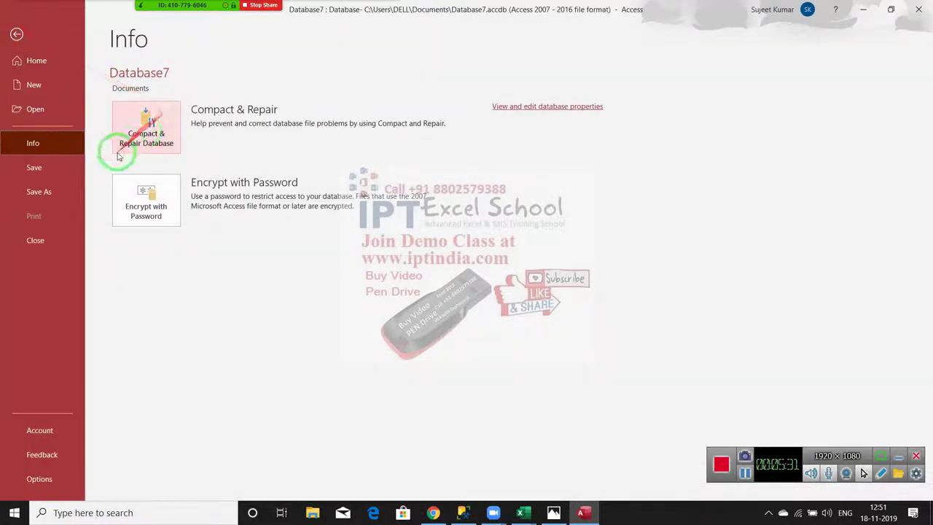
{"action": "left_click", "coordinate": [45, 109]}
{"action": "scroll", "coordinate": [530, 389], "scroll_direction": "down", "scroll_amount": 2}
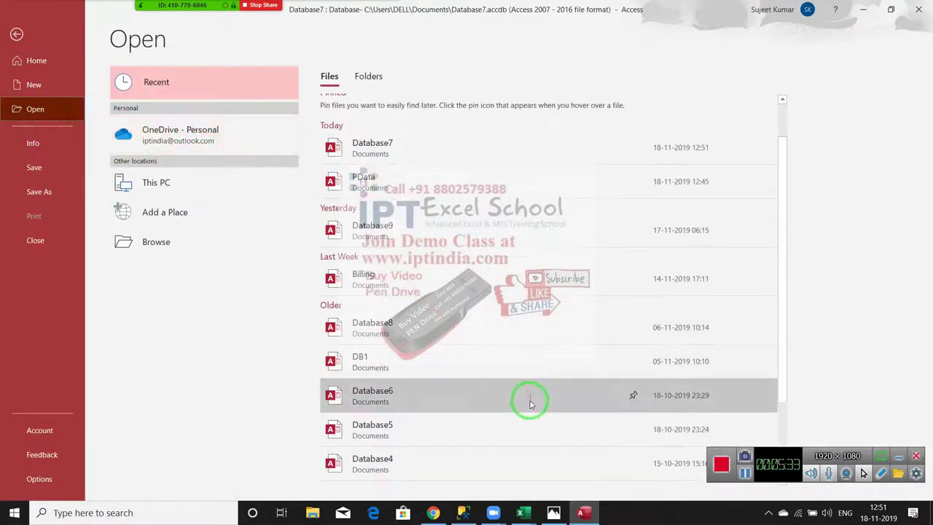
{"action": "left_click", "coordinate": [458, 355]}
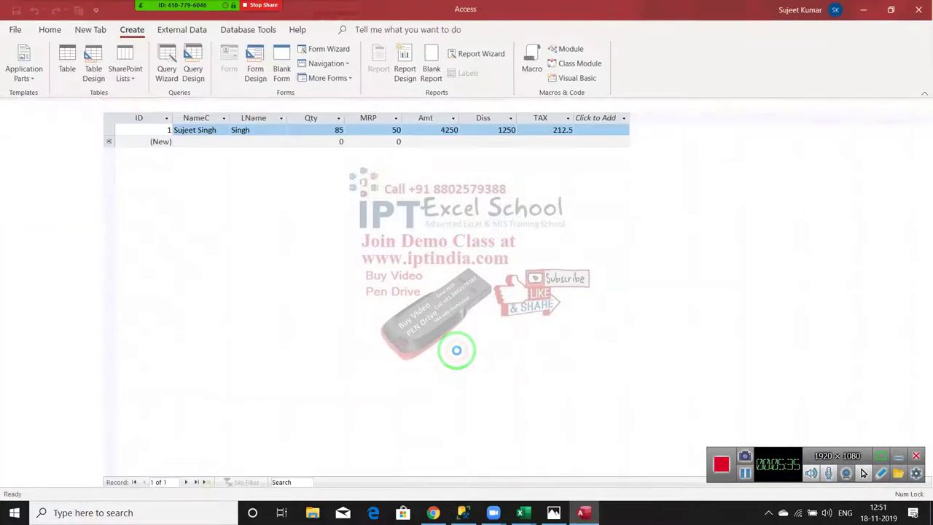
Step: Open Database8 from the recent databases list
{"action": "left_click", "coordinate": [51, 164]}
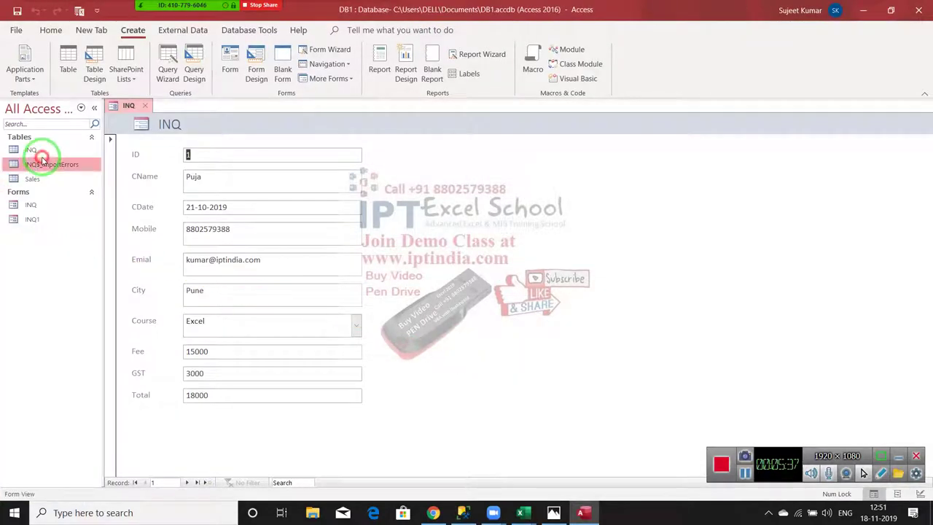
{"action": "left_click", "coordinate": [16, 30]}
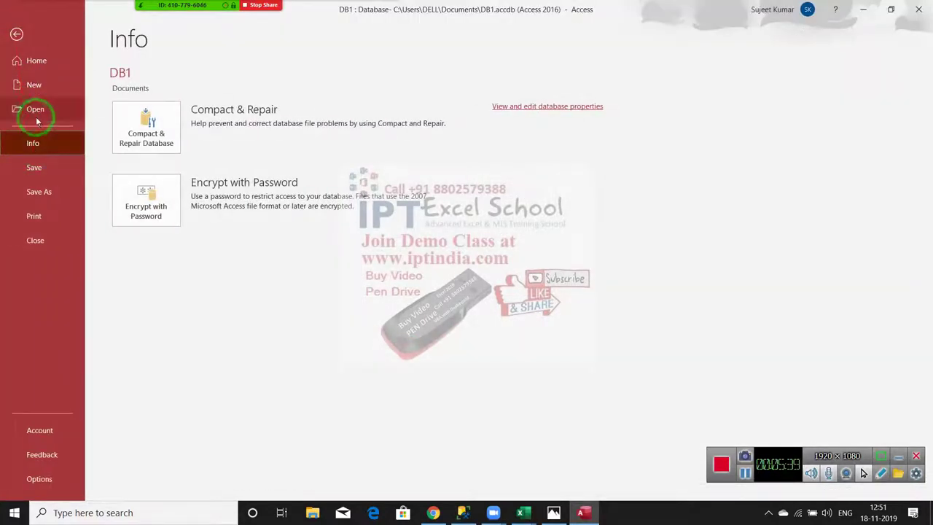
{"action": "left_click", "coordinate": [35, 112]}
{"action": "scroll", "coordinate": [470, 364], "scroll_direction": "down", "scroll_amount": 3}
{"action": "scroll", "coordinate": [470, 365], "scroll_direction": "down", "scroll_amount": 2}
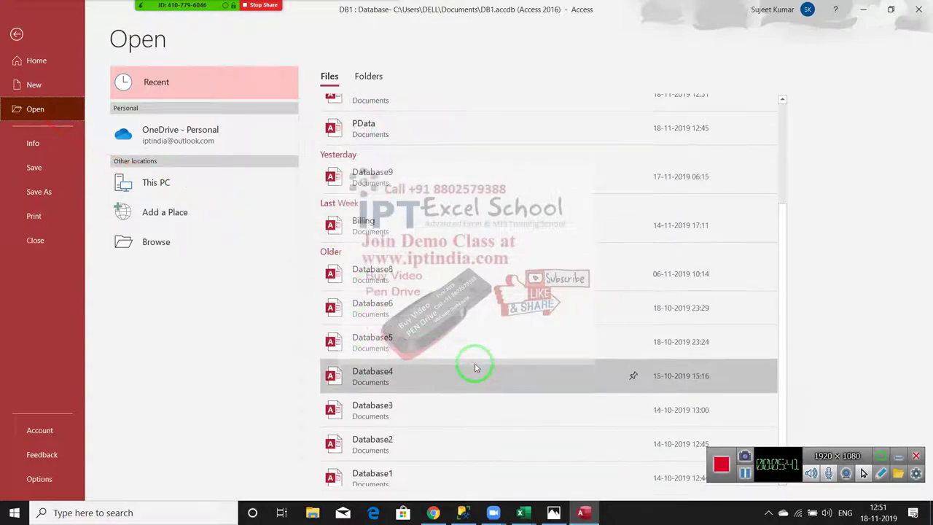
{"action": "scroll", "coordinate": [474, 368], "scroll_direction": "up", "scroll_amount": 2}
{"action": "scroll", "coordinate": [474, 368], "scroll_direction": "up", "scroll_amount": 1}
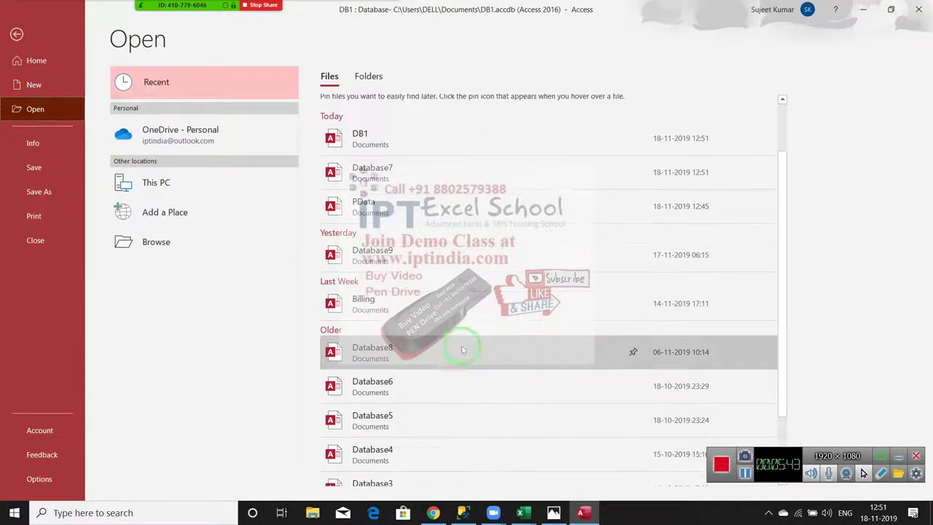
{"action": "scroll", "coordinate": [441, 292], "scroll_direction": "down", "scroll_amount": 2}
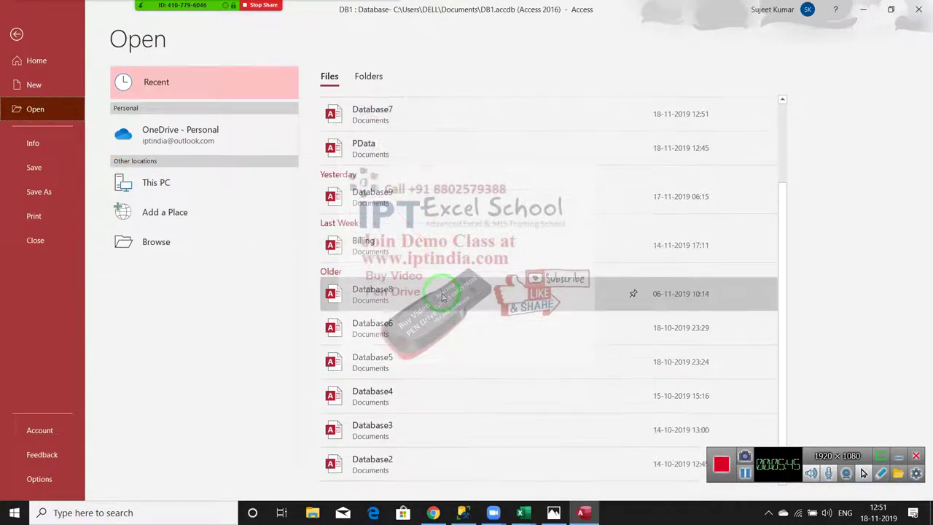
{"action": "scroll", "coordinate": [442, 296], "scroll_direction": "down", "scroll_amount": 1}
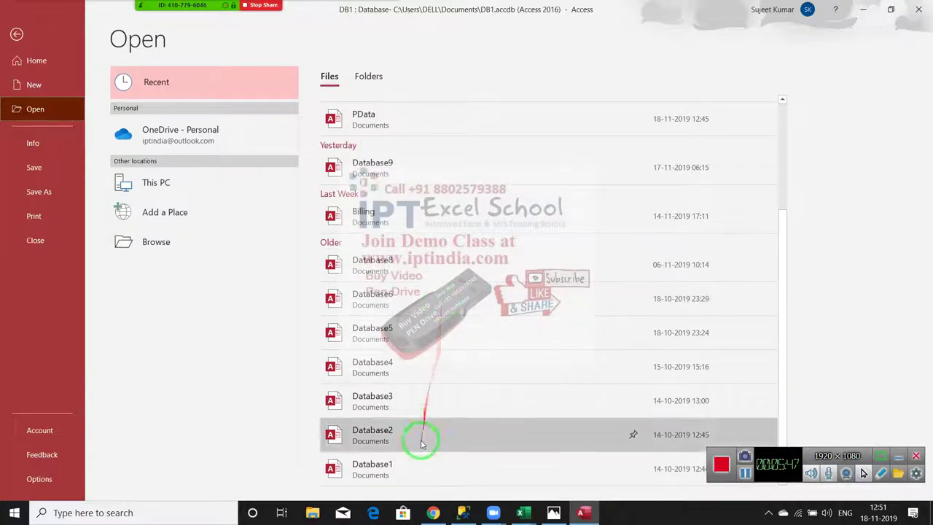
{"action": "left_click", "coordinate": [400, 271]}
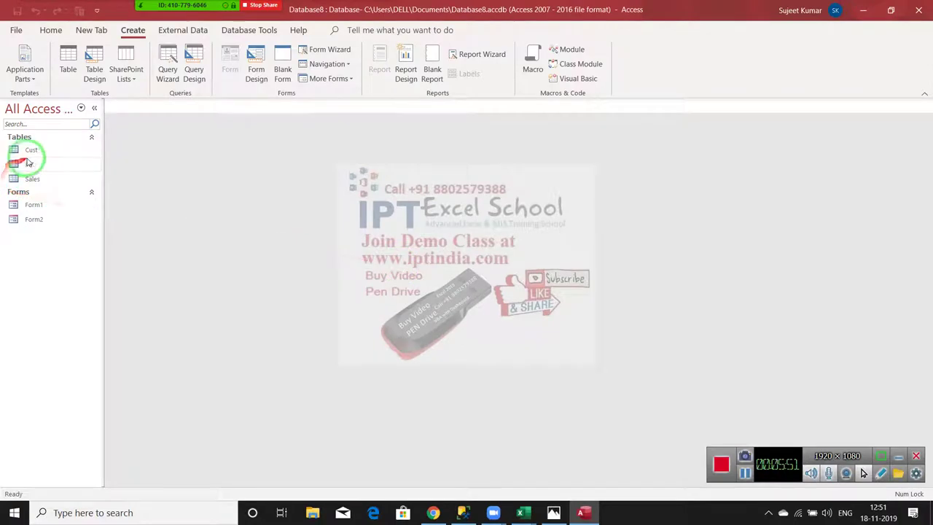
Step: View Database8's Sales and PR tables, then close Access
{"action": "double_click", "coordinate": [32, 179]}
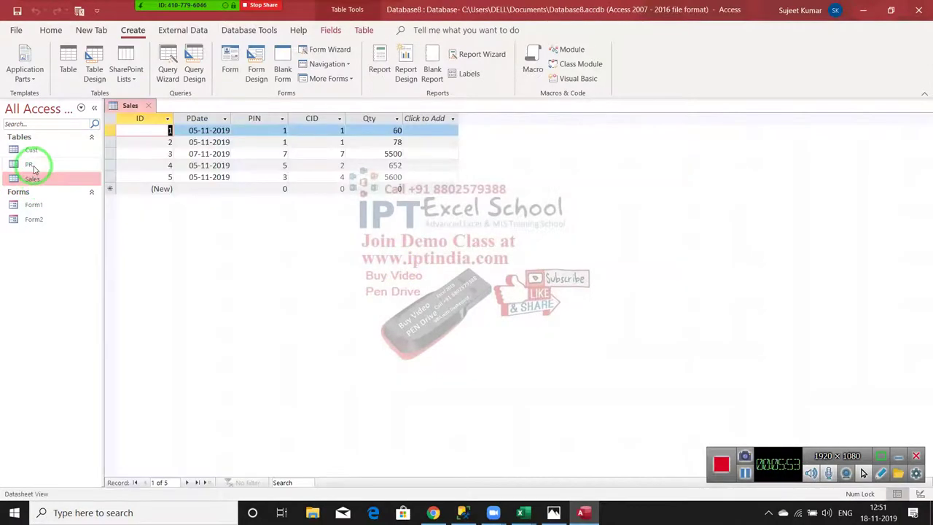
{"action": "double_click", "coordinate": [31, 165]}
{"action": "left_click", "coordinate": [928, 11]}
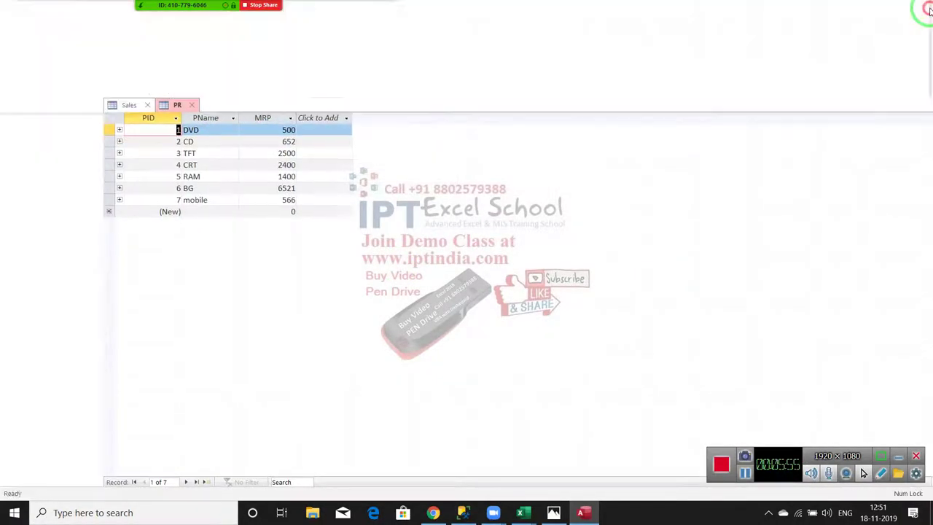
Step: Launch Access from Start search and create a blank database named Database10
{"action": "mouse_move", "coordinate": [522, 512]}
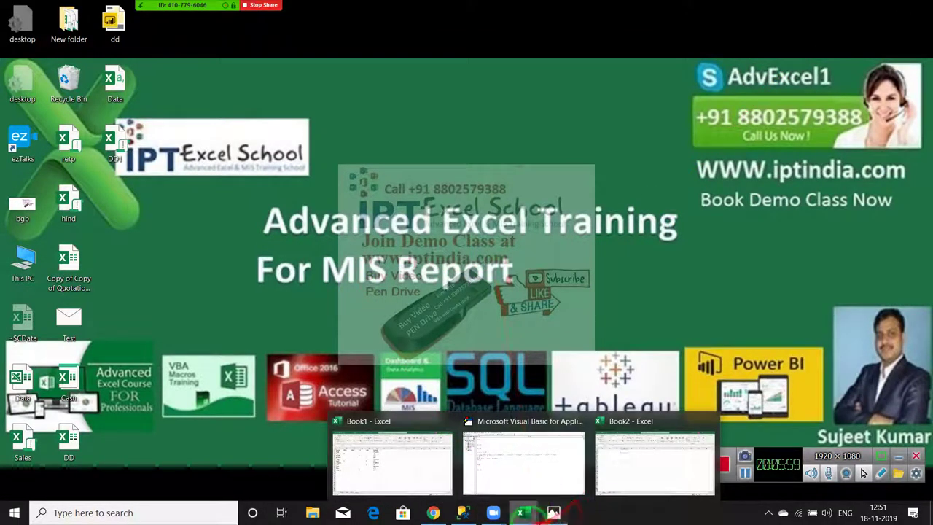
{"action": "key", "text": "super"}
{"action": "type", "text": "ac"}
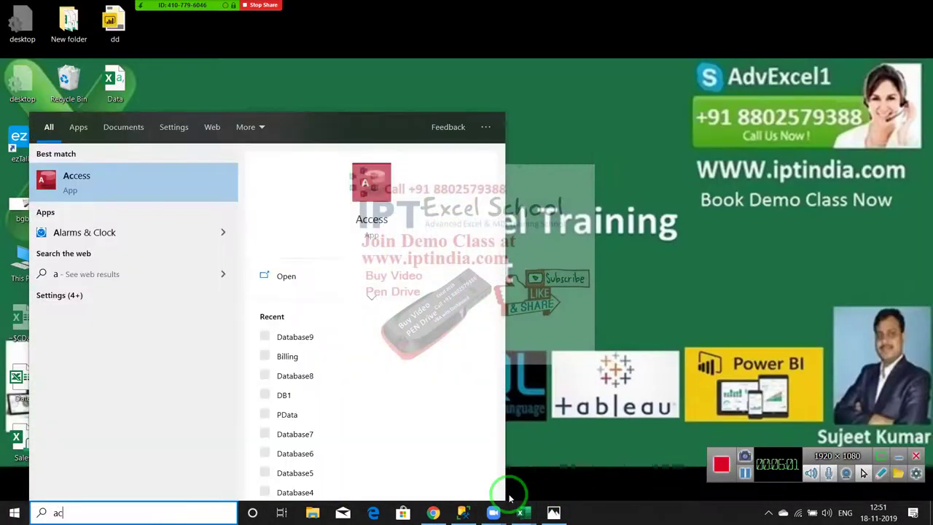
{"action": "type", "text": "ce"}
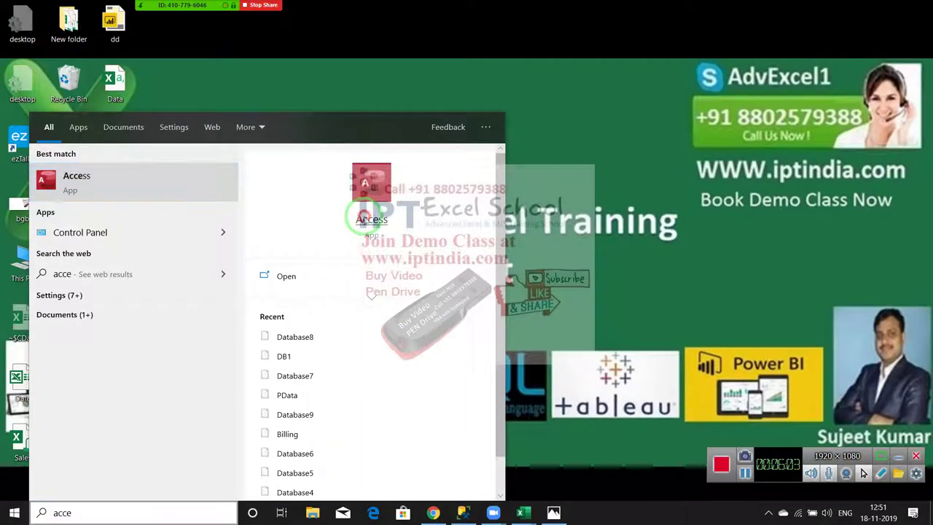
{"action": "left_click", "coordinate": [364, 219]}
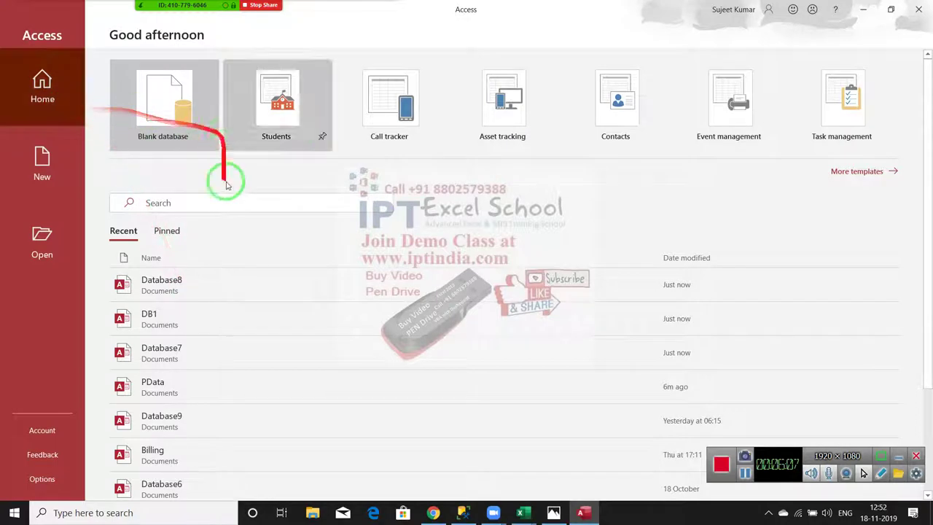
{"action": "left_click", "coordinate": [161, 140]}
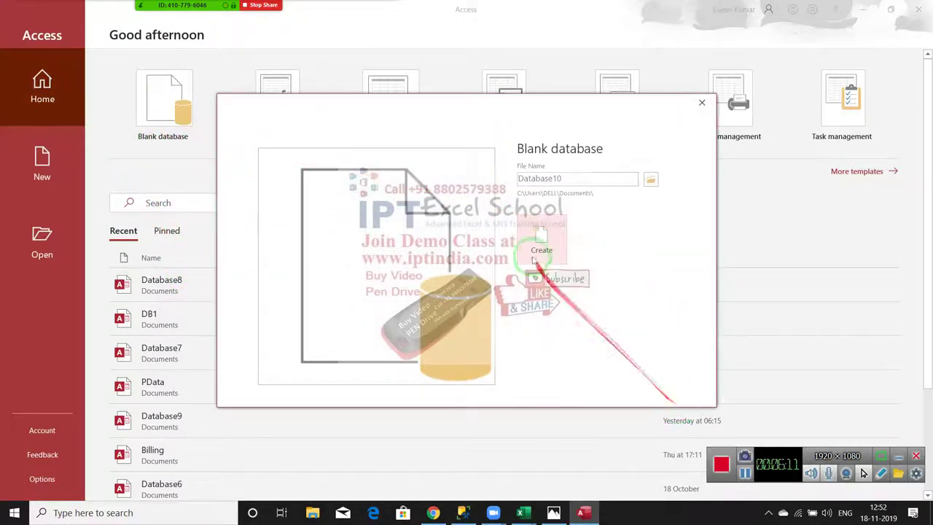
{"action": "left_click", "coordinate": [542, 241]}
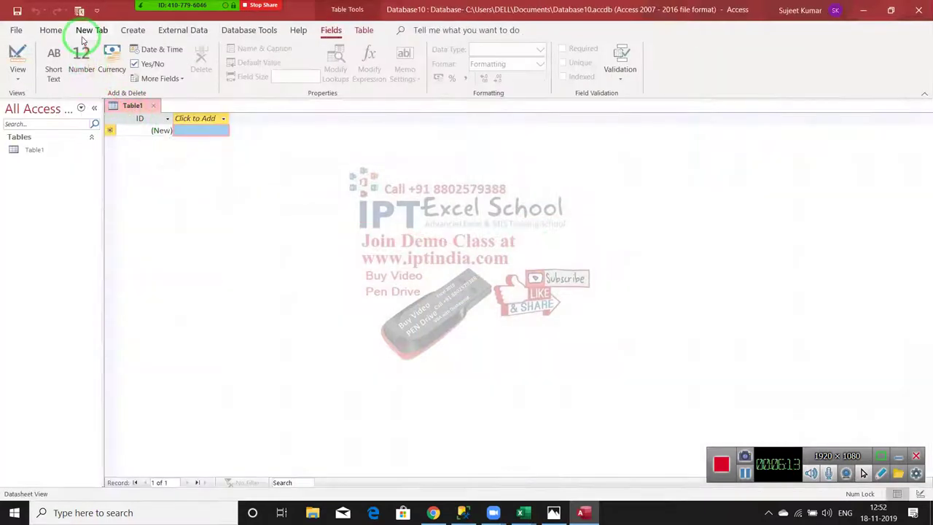
Step: Bring up the New Data Source list under External Data
{"action": "left_click", "coordinate": [91, 29]}
{"action": "left_click", "coordinate": [167, 35]}
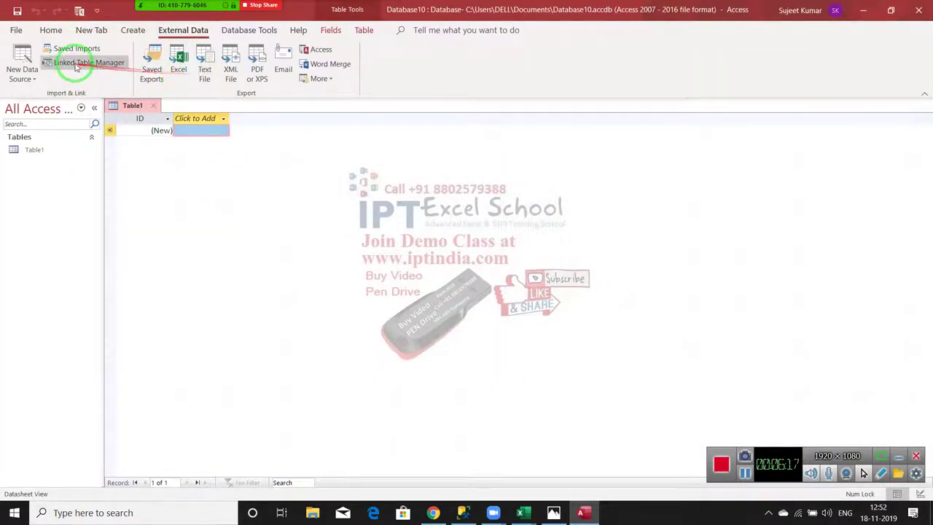
{"action": "left_click", "coordinate": [22, 73]}
Step: Start an Excel import and pick Desktop\Data.xls as the source file
{"action": "mouse_move", "coordinate": [38, 96]}
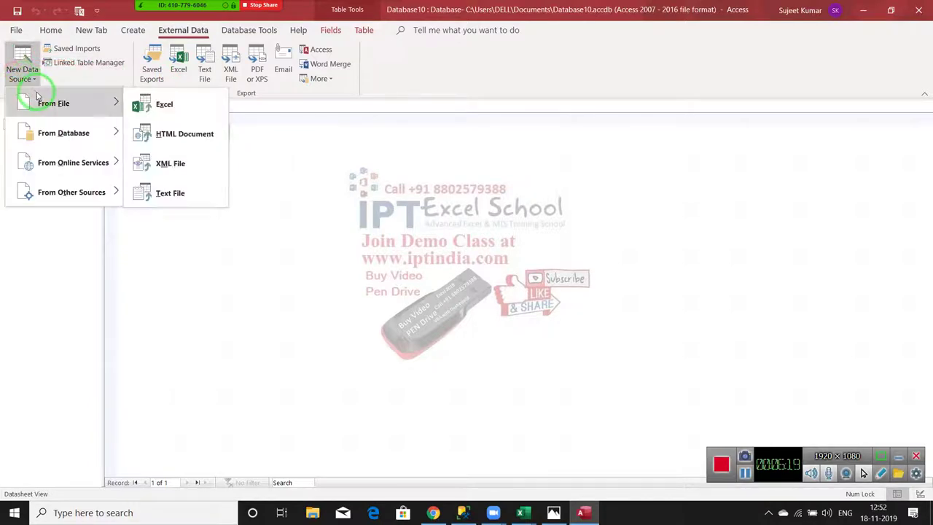
{"action": "left_click", "coordinate": [154, 102]}
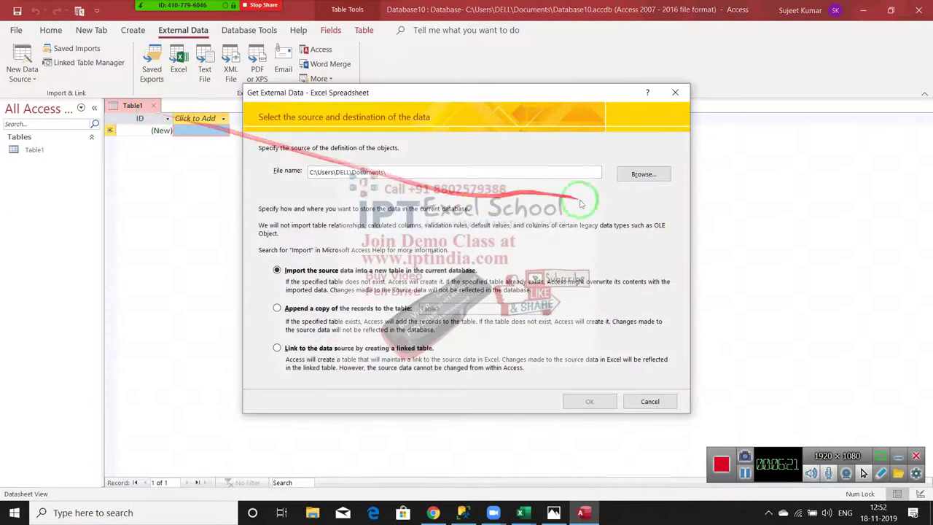
{"action": "left_click", "coordinate": [636, 178]}
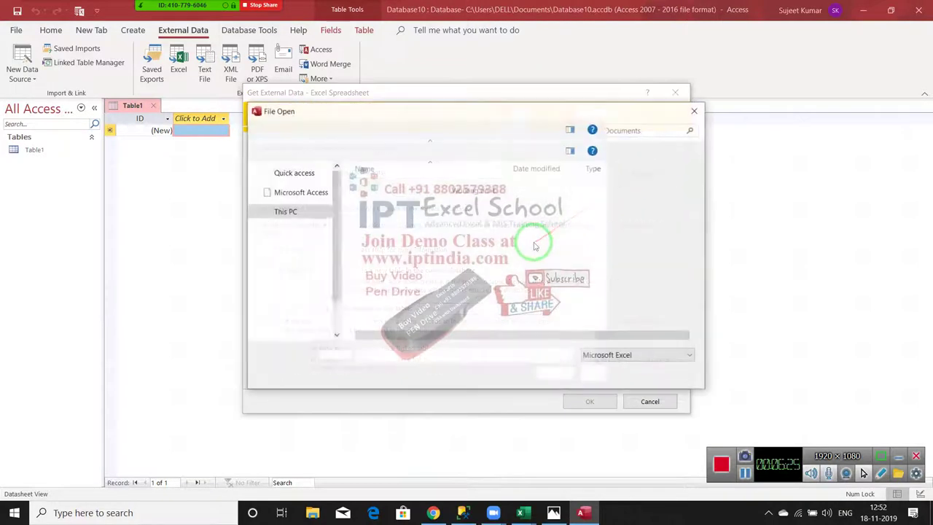
{"action": "left_click", "coordinate": [306, 207]}
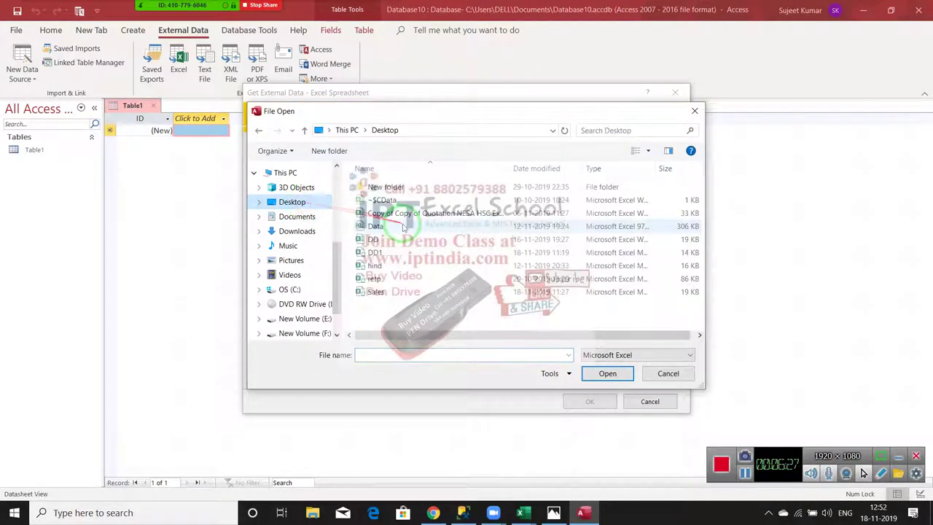
{"action": "left_click", "coordinate": [392, 232]}
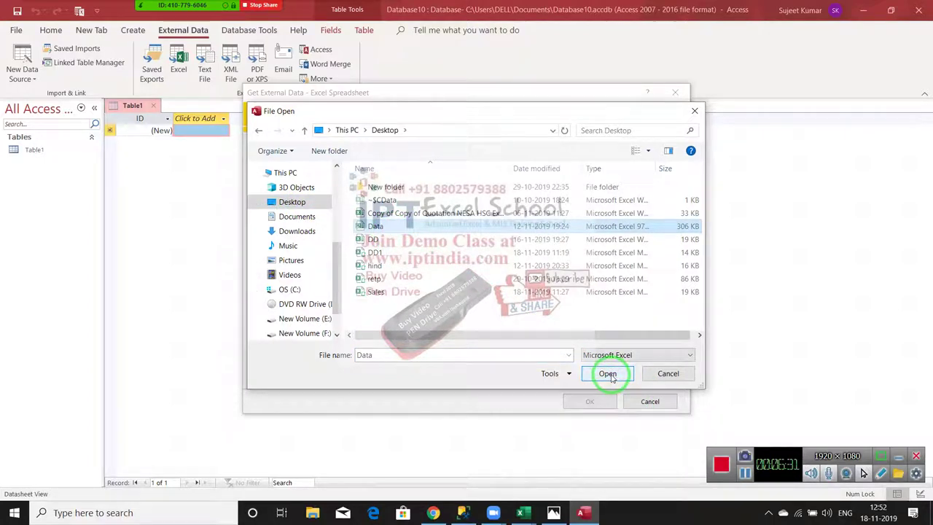
{"action": "left_click", "coordinate": [611, 376]}
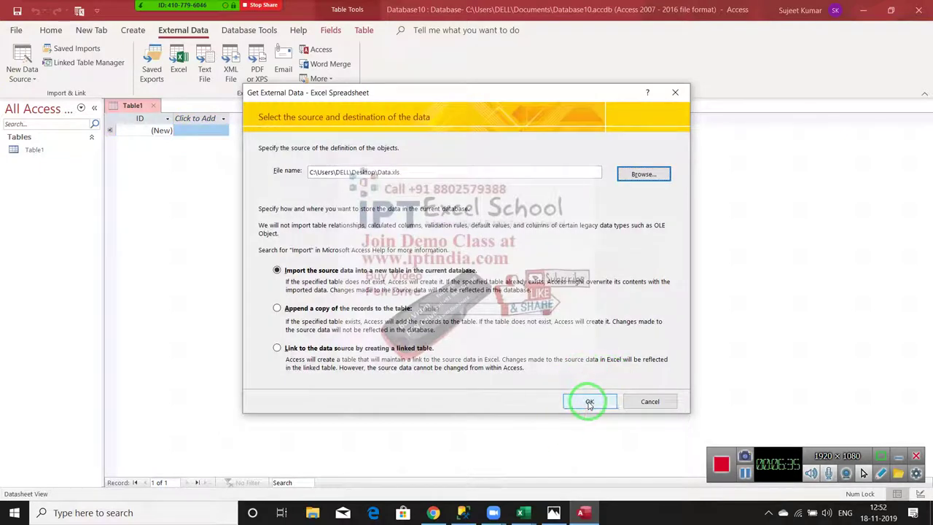
Step: Import the Data worksheet into a new Data table without saving the import steps
{"action": "left_click", "coordinate": [590, 403]}
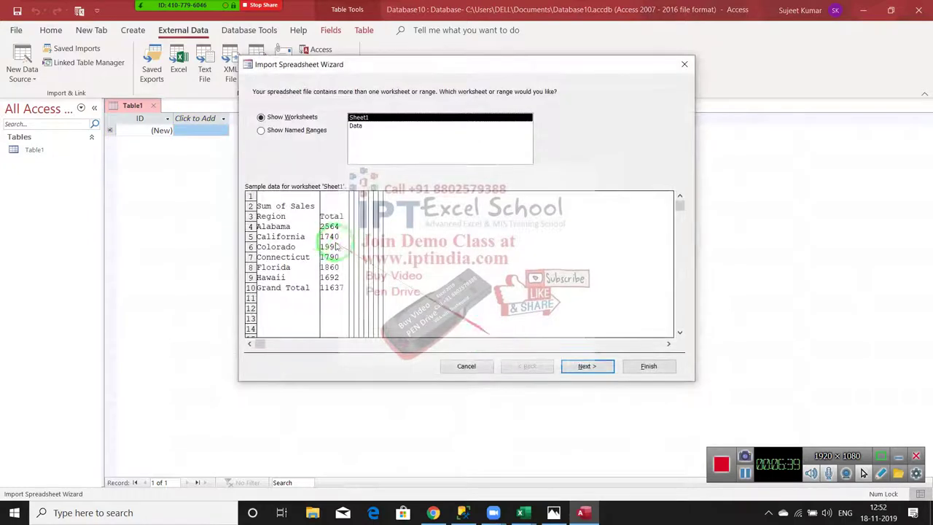
{"action": "left_click", "coordinate": [366, 129]}
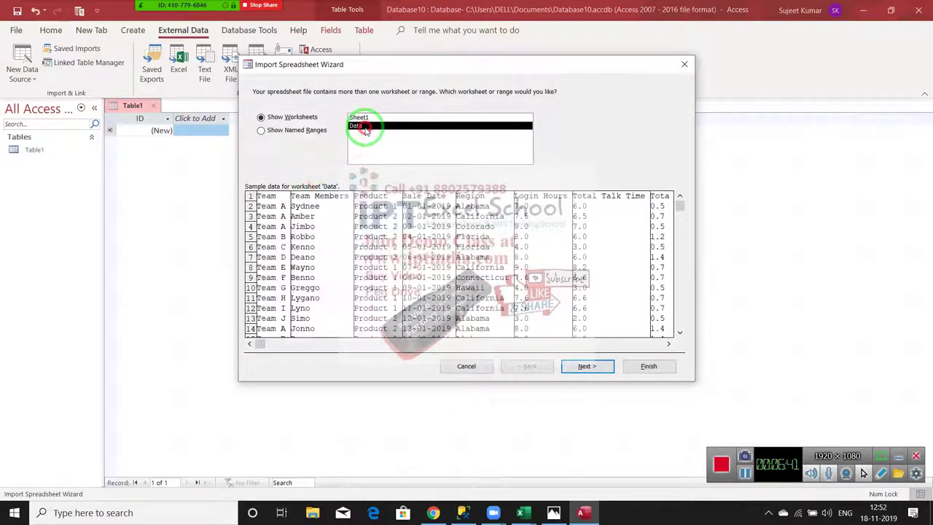
{"action": "left_click", "coordinate": [592, 367]}
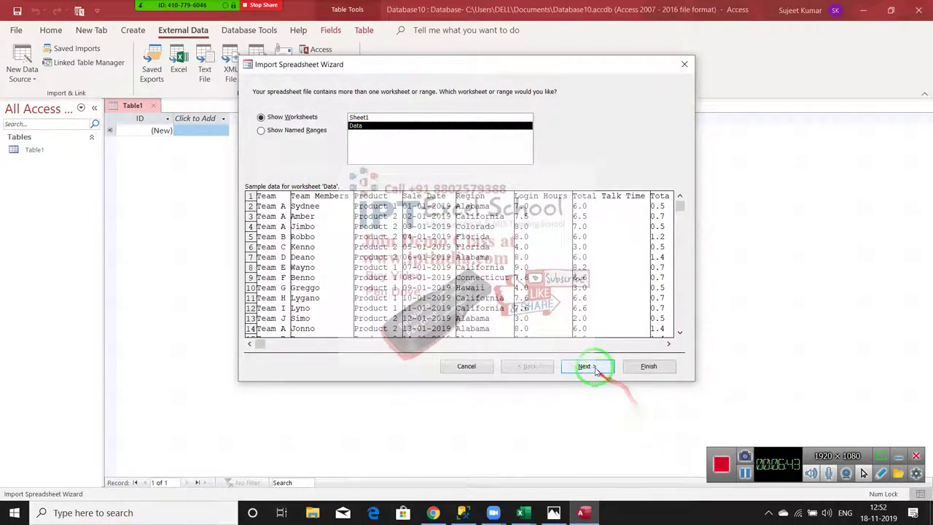
{"action": "left_click", "coordinate": [595, 368]}
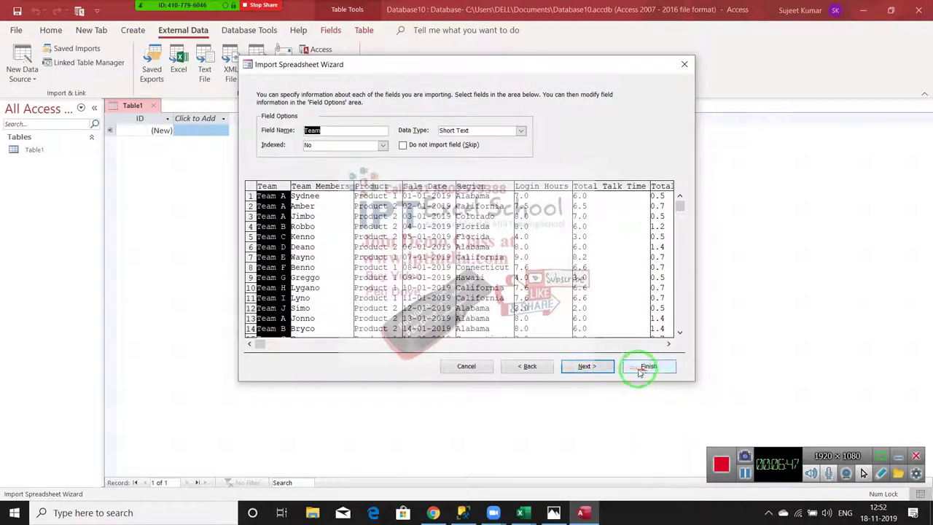
{"action": "left_click_drag", "start_coordinate": [510, 390], "coordinate": [590, 373]}
{"action": "left_click", "coordinate": [588, 369]}
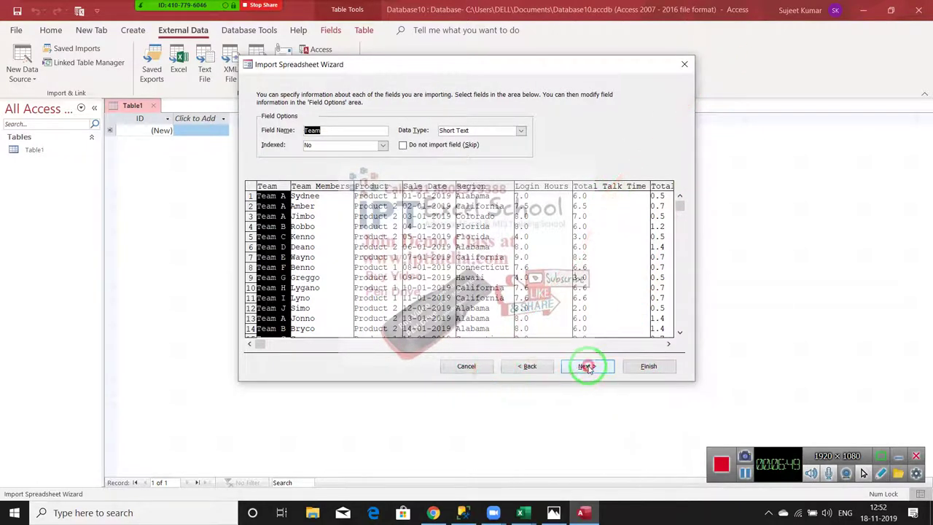
{"action": "left_click", "coordinate": [587, 368]}
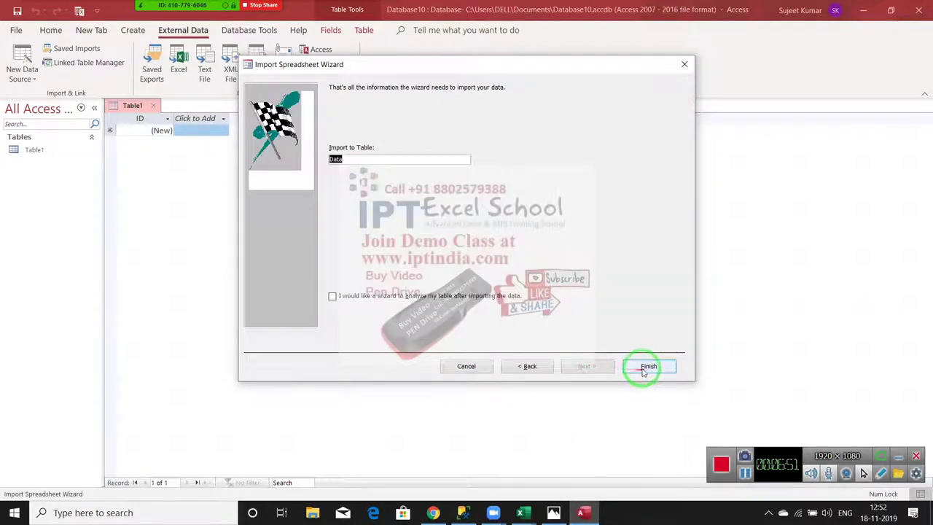
{"action": "left_click", "coordinate": [644, 366]}
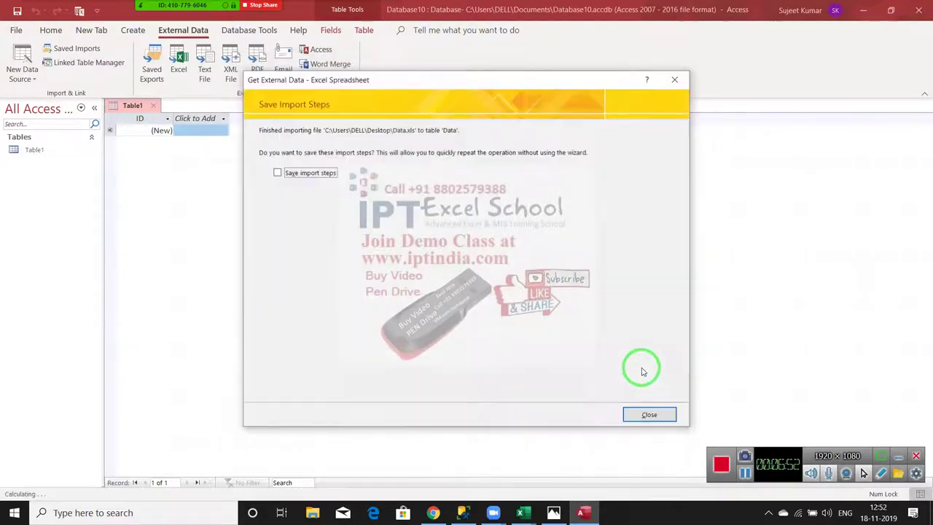
{"action": "left_click", "coordinate": [647, 413]}
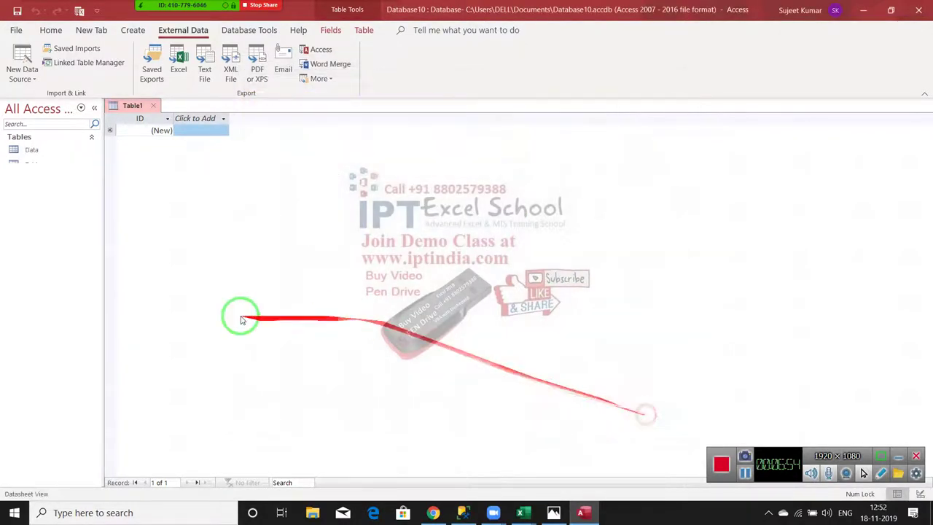
Step: Open the imported Data table and select its Team, Region and Sales columns
{"action": "double_click", "coordinate": [32, 151]}
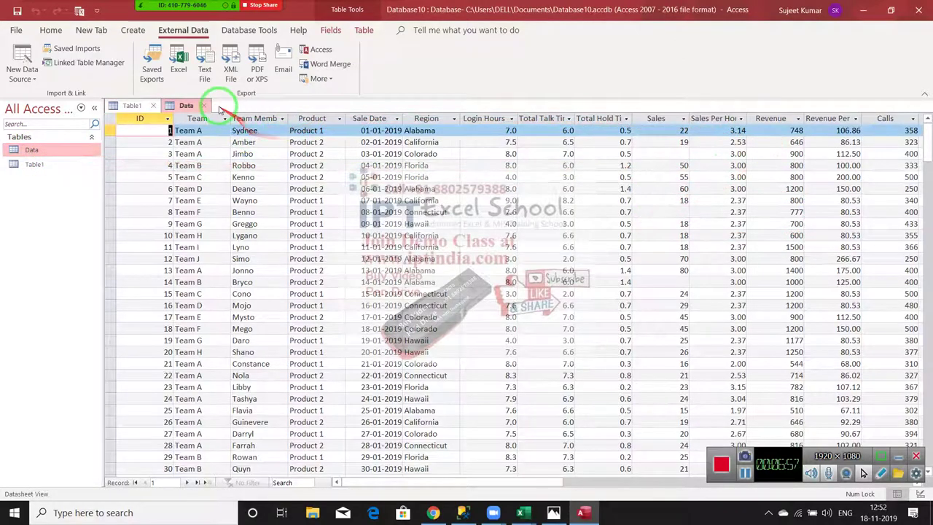
{"action": "left_click", "coordinate": [201, 107]}
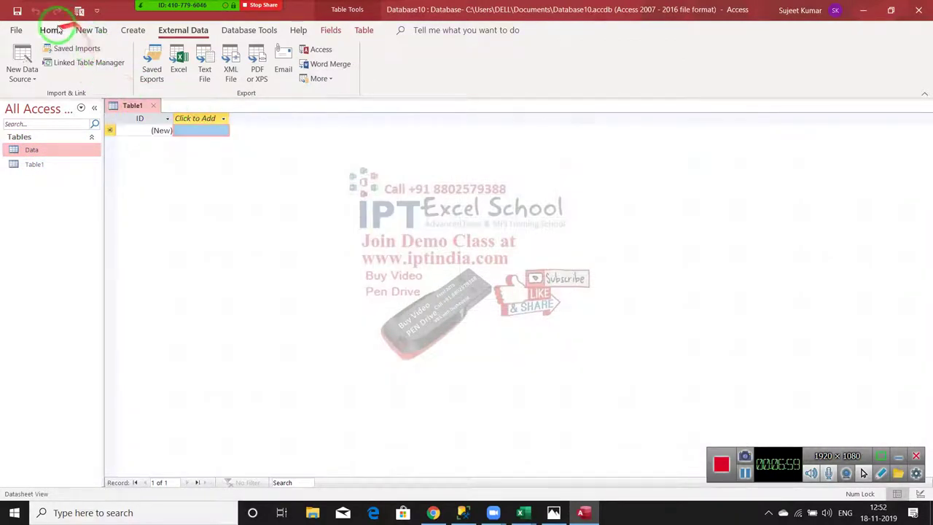
{"action": "double_click", "coordinate": [69, 150]}
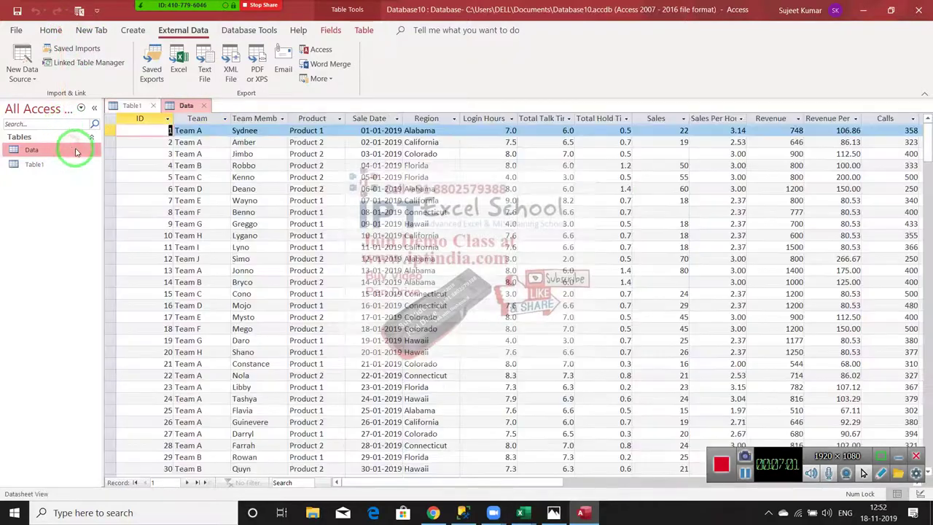
{"action": "left_click", "coordinate": [197, 118]}
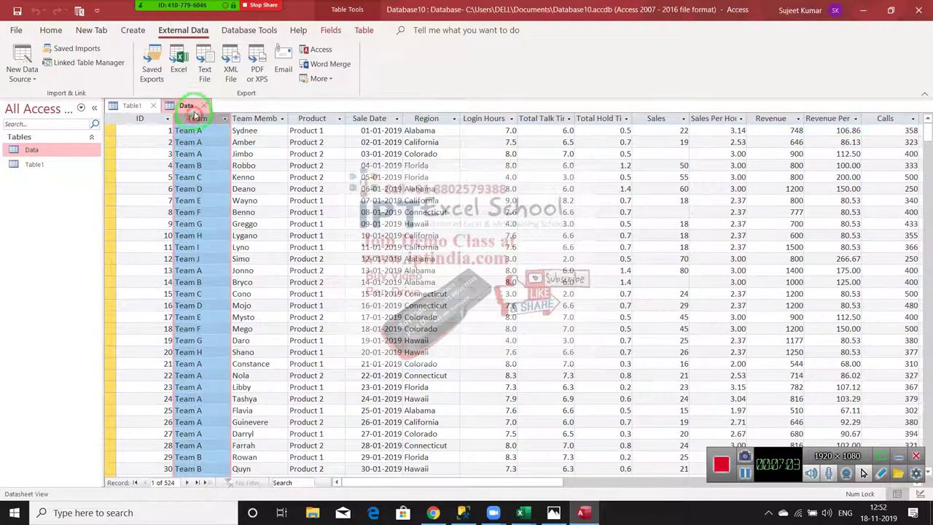
{"action": "left_click", "coordinate": [427, 119]}
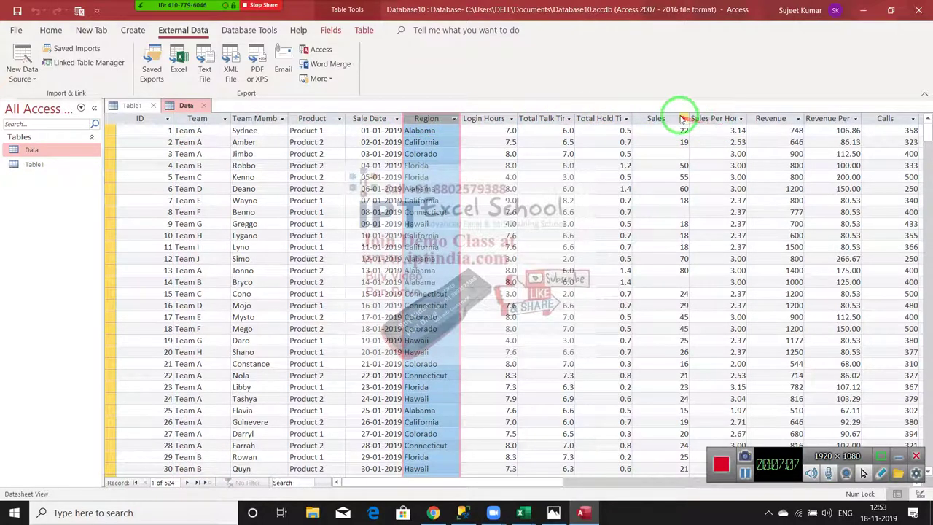
{"action": "left_click", "coordinate": [656, 119]}
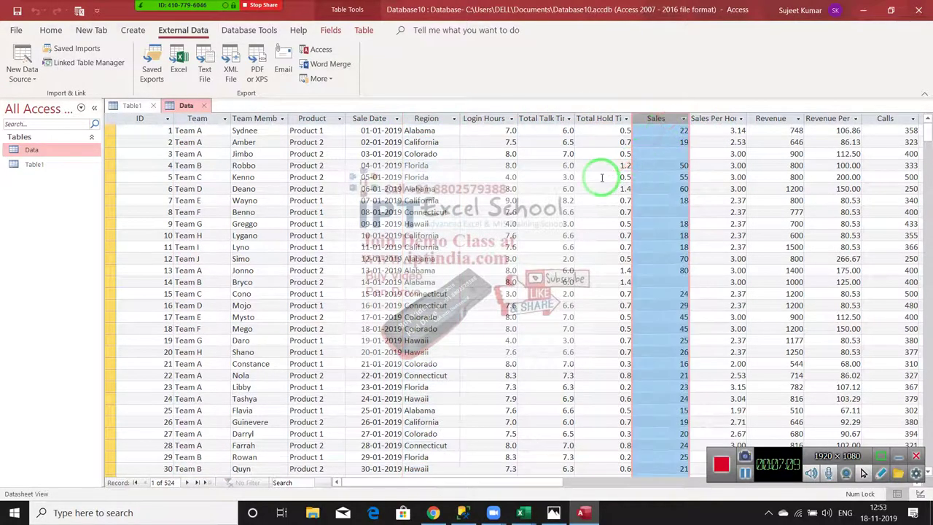
Step: Scroll through the Data records, then close all open tables
{"action": "scroll", "coordinate": [599, 181], "scroll_direction": "down", "scroll_amount": 4}
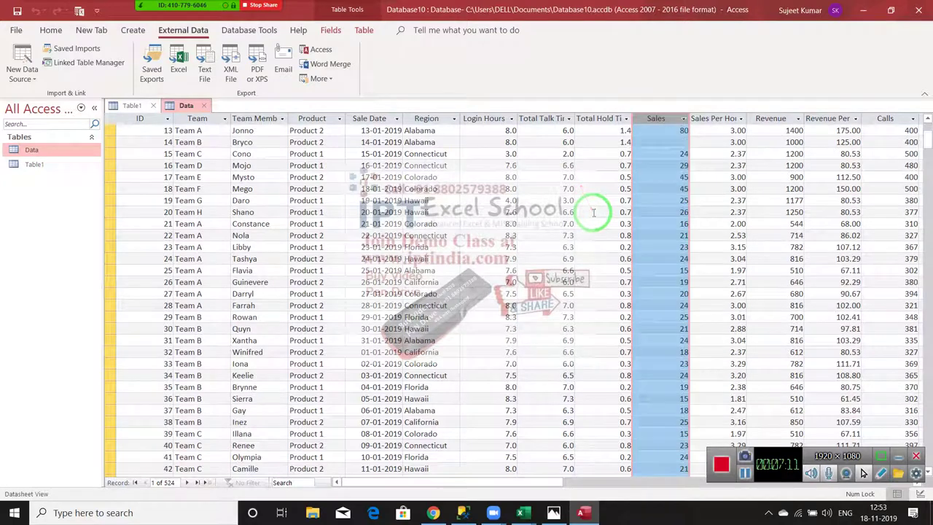
{"action": "scroll", "coordinate": [595, 213], "scroll_direction": "up", "scroll_amount": 2}
{"action": "left_click", "coordinate": [204, 106]}
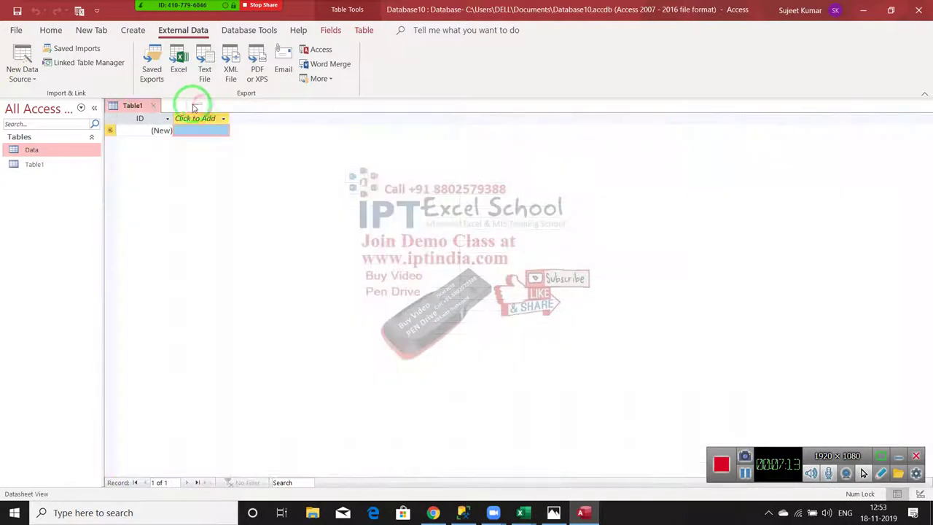
{"action": "left_click", "coordinate": [153, 106]}
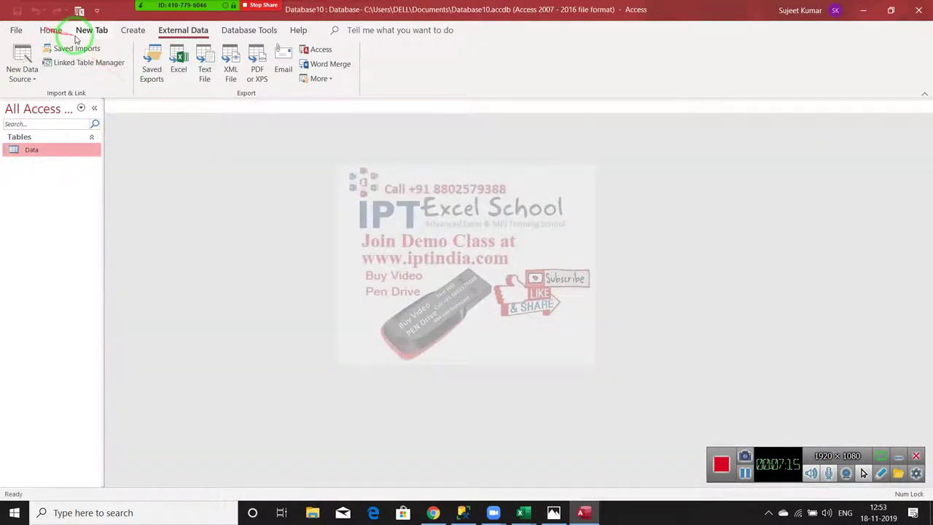
Step: Launch the Crosstab Query Wizard with the Data table as its source
{"action": "left_click", "coordinate": [131, 31]}
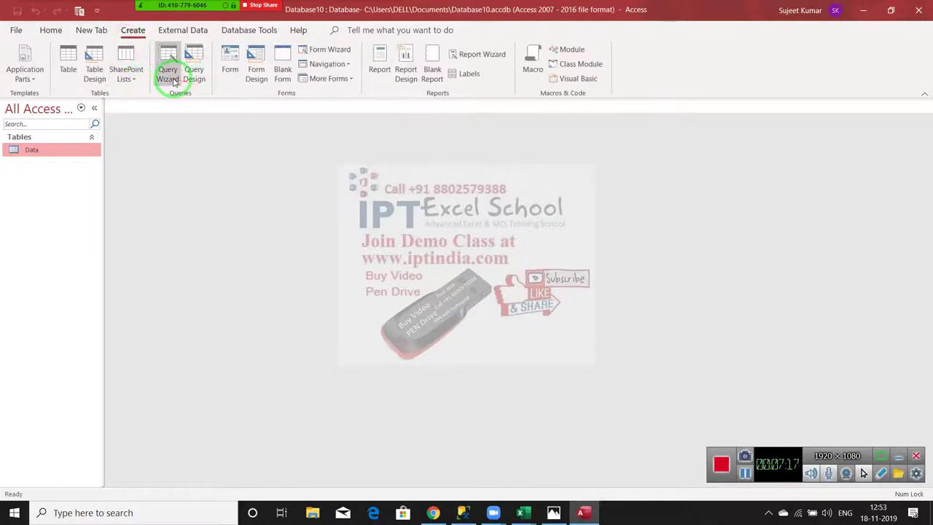
{"action": "left_click", "coordinate": [169, 74]}
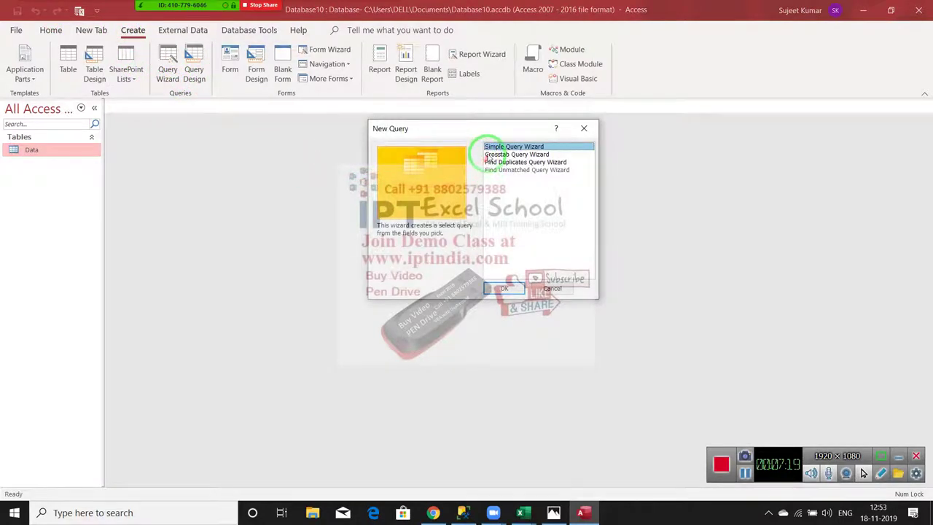
{"action": "left_click", "coordinate": [510, 154]}
{"action": "left_click", "coordinate": [504, 289]}
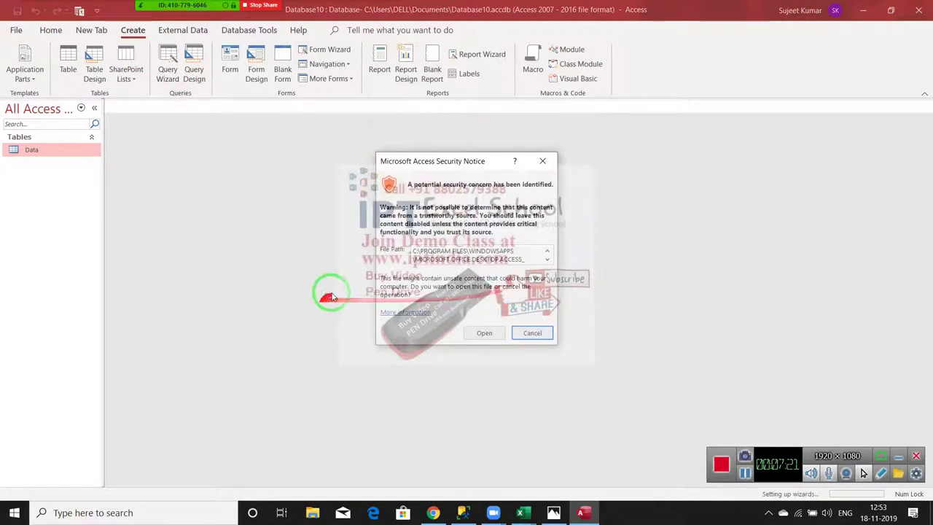
{"action": "left_click", "coordinate": [480, 335]}
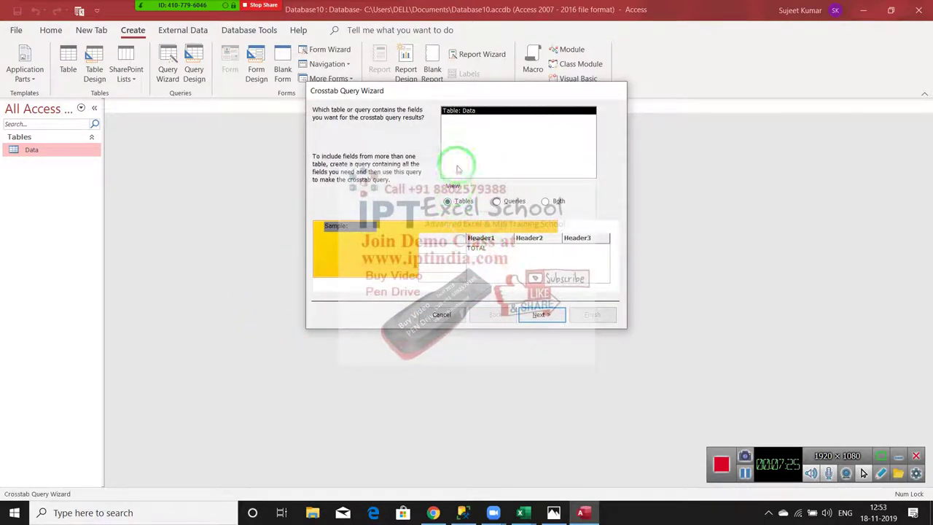
{"action": "left_click", "coordinate": [540, 314]}
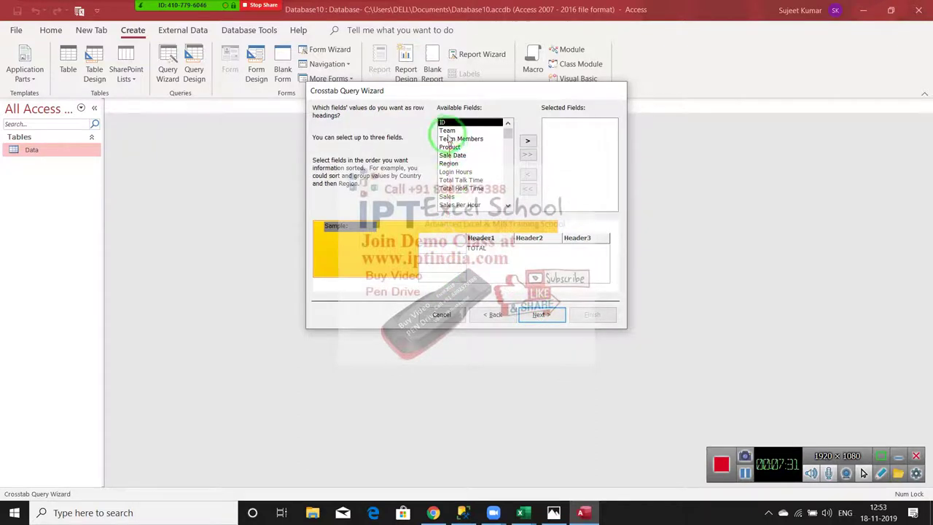
Step: Use Team as row headings, Region as column headings, and Sum of Sales as values
{"action": "left_click", "coordinate": [447, 131]}
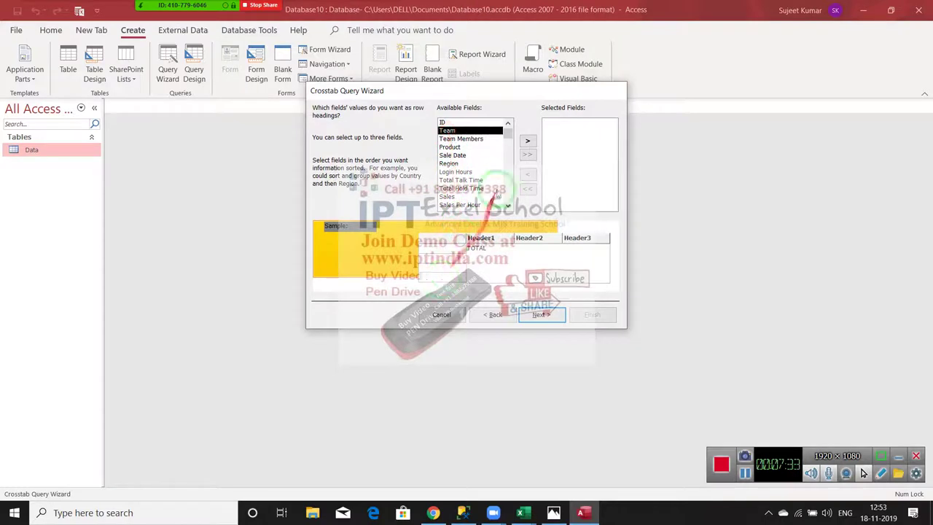
{"action": "left_click", "coordinate": [528, 141]}
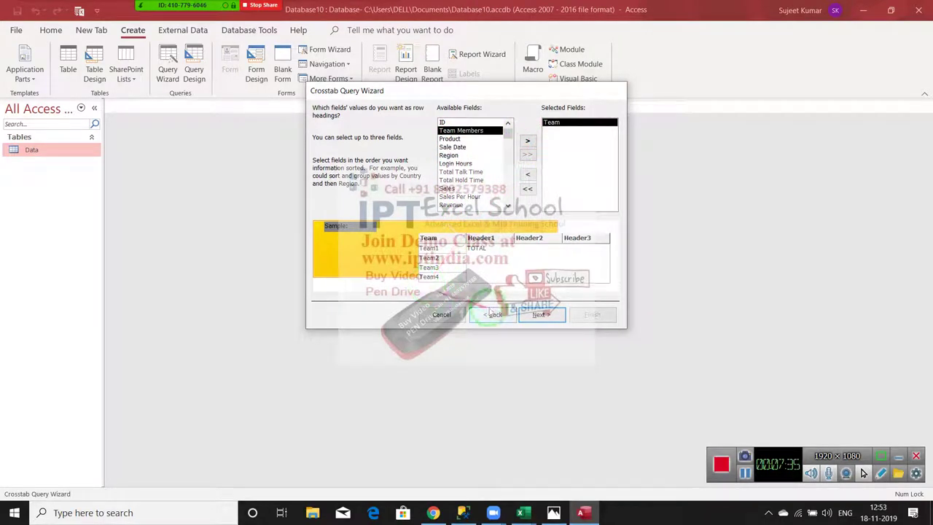
{"action": "left_click", "coordinate": [537, 314]}
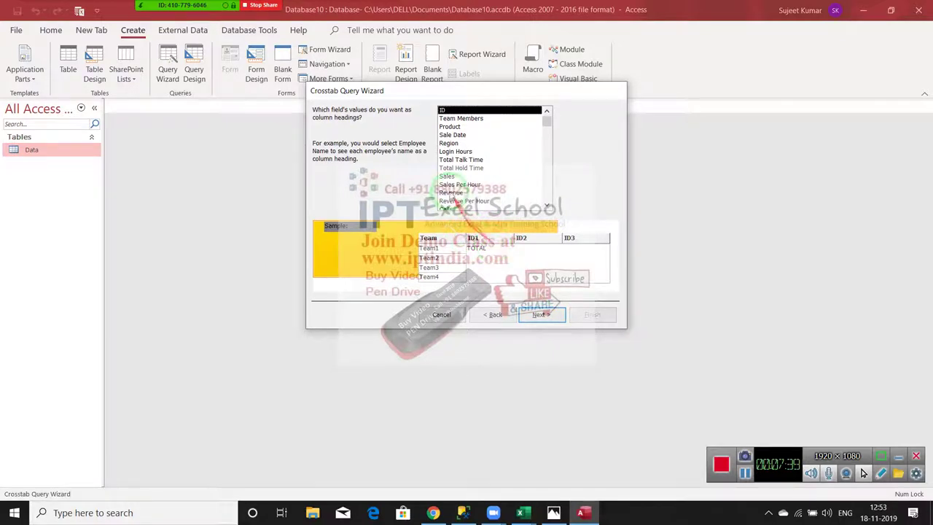
{"action": "left_click", "coordinate": [447, 143]}
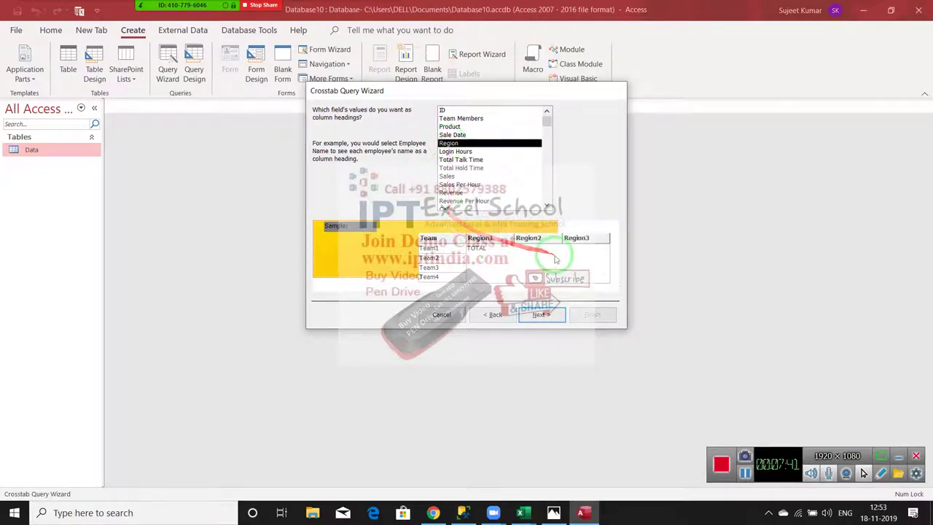
{"action": "left_click", "coordinate": [542, 314]}
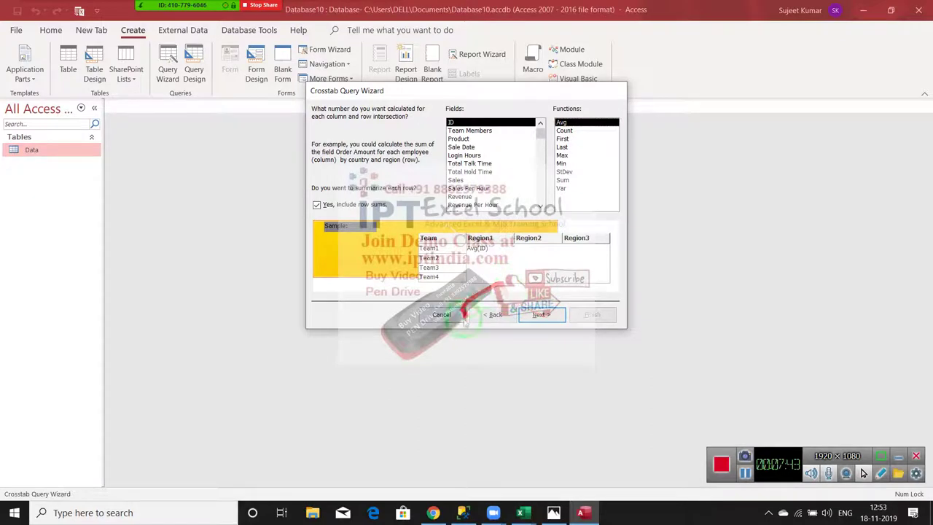
{"action": "left_click", "coordinate": [484, 329]}
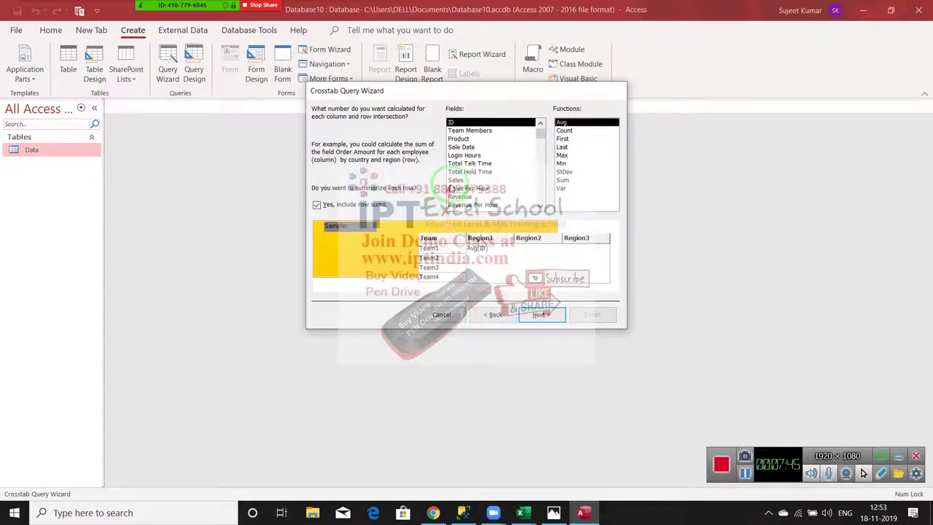
{"action": "left_click", "coordinate": [452, 180]}
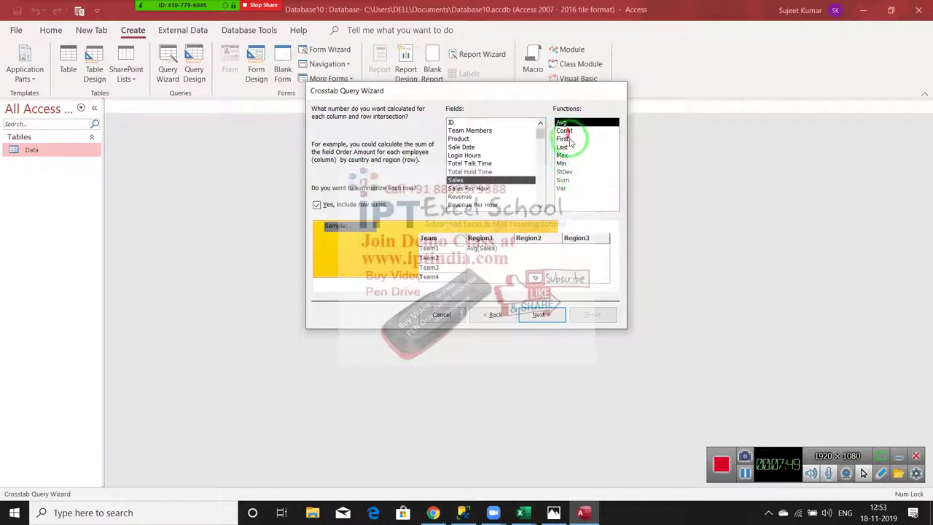
{"action": "left_click", "coordinate": [567, 180]}
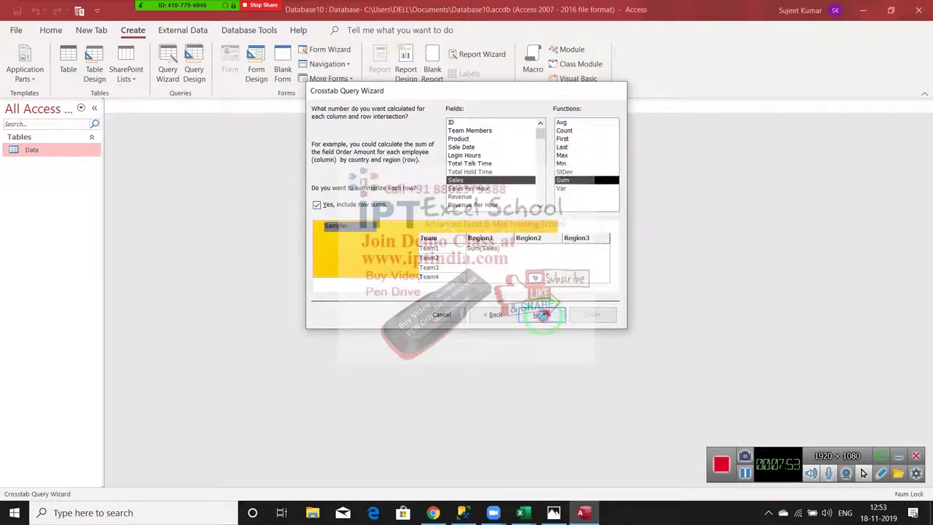
{"action": "left_click", "coordinate": [540, 315]}
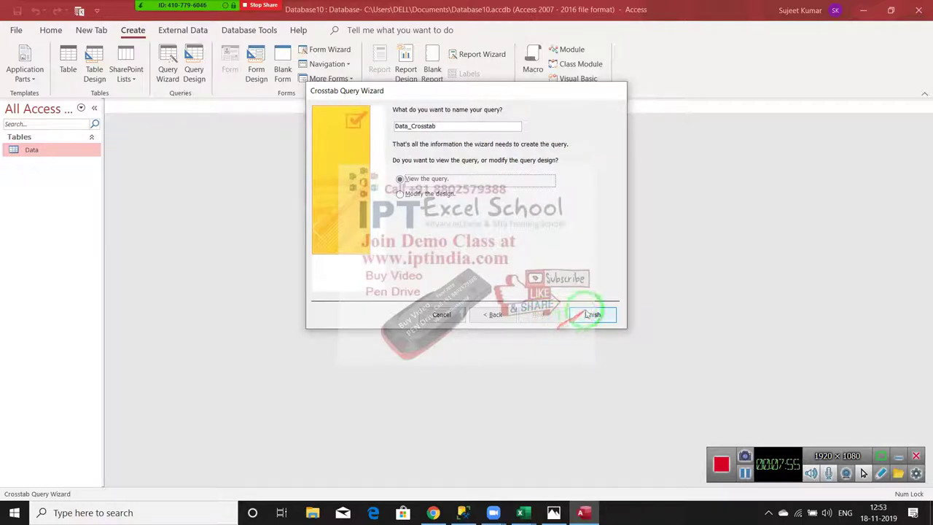
Step: Finish Data_Crosstab, select its team sales totals to review, then close the results
{"action": "left_click", "coordinate": [593, 317]}
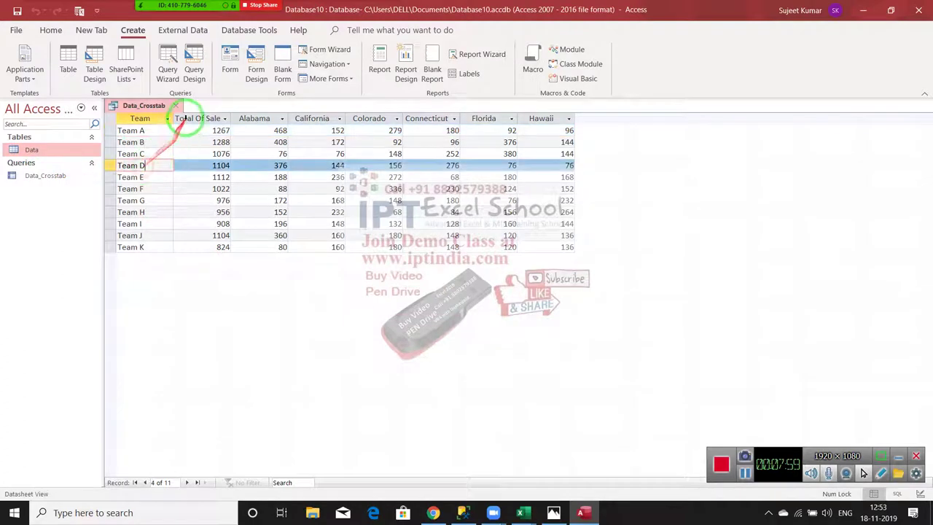
{"action": "left_click_drag", "start_coordinate": [193, 118], "coordinate": [541, 118]}
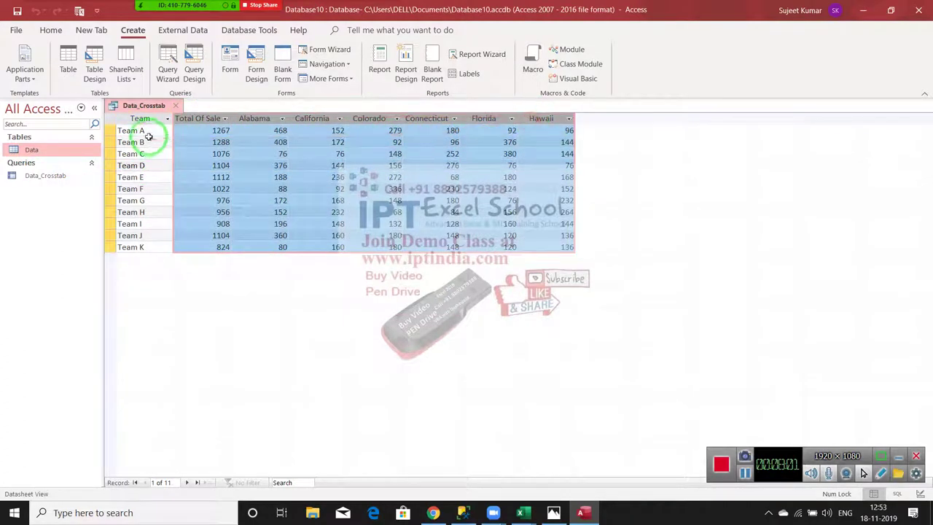
{"action": "left_click_drag", "start_coordinate": [108, 130], "coordinate": [106, 247]}
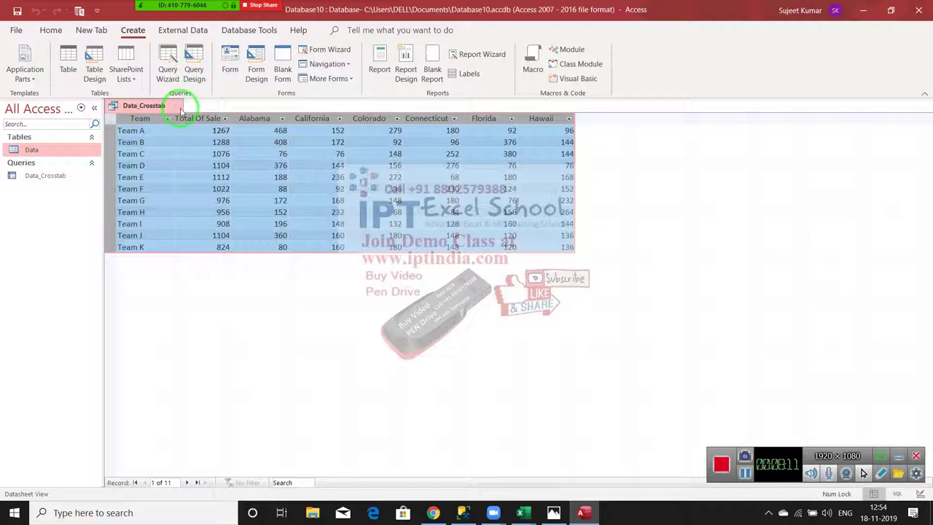
{"action": "left_click", "coordinate": [174, 107]}
Step: Launch the Find Duplicates Query Wizard on the Data table
{"action": "left_click", "coordinate": [168, 70]}
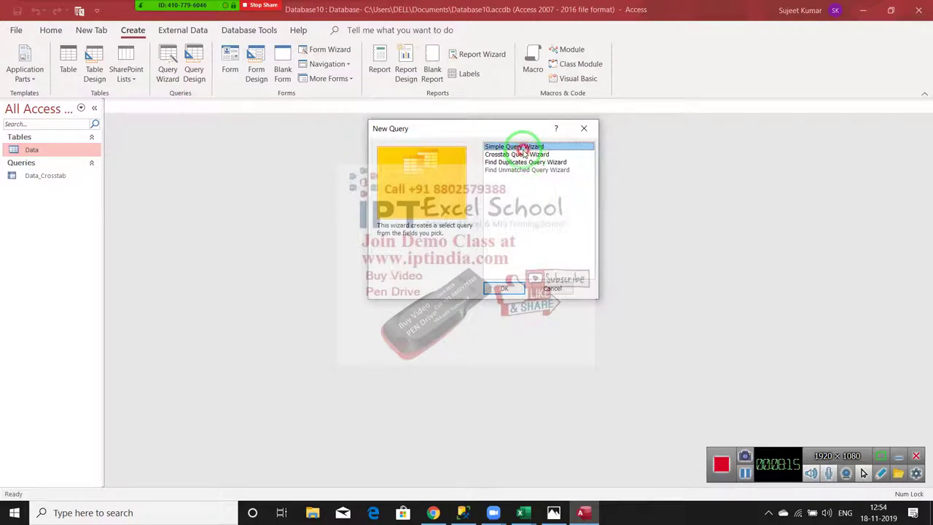
{"action": "left_click", "coordinate": [521, 153]}
{"action": "left_click", "coordinate": [523, 162]}
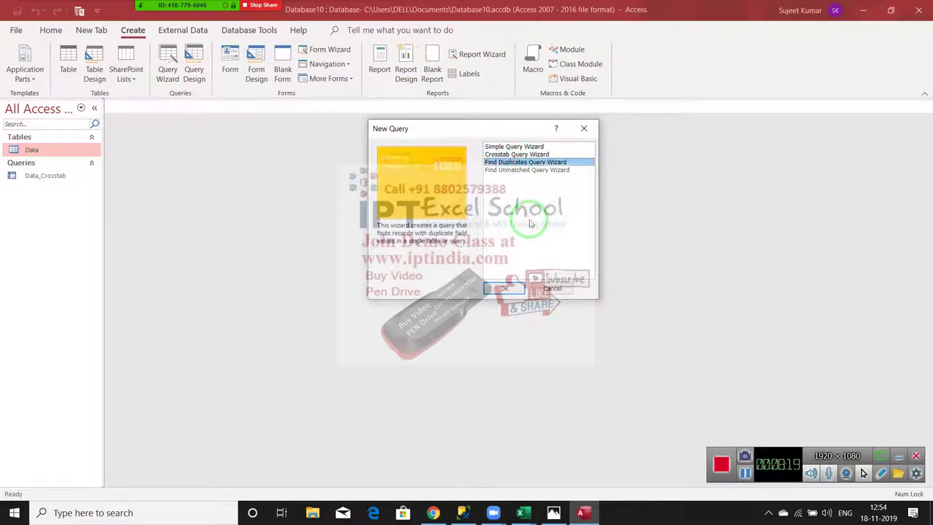
{"action": "left_click_drag", "start_coordinate": [421, 129], "coordinate": [268, 130]}
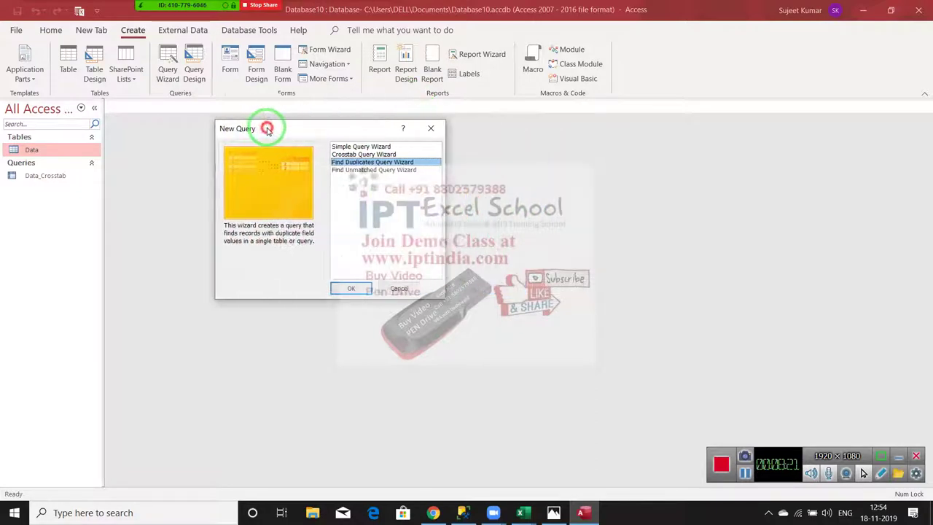
{"action": "left_click", "coordinate": [338, 290]}
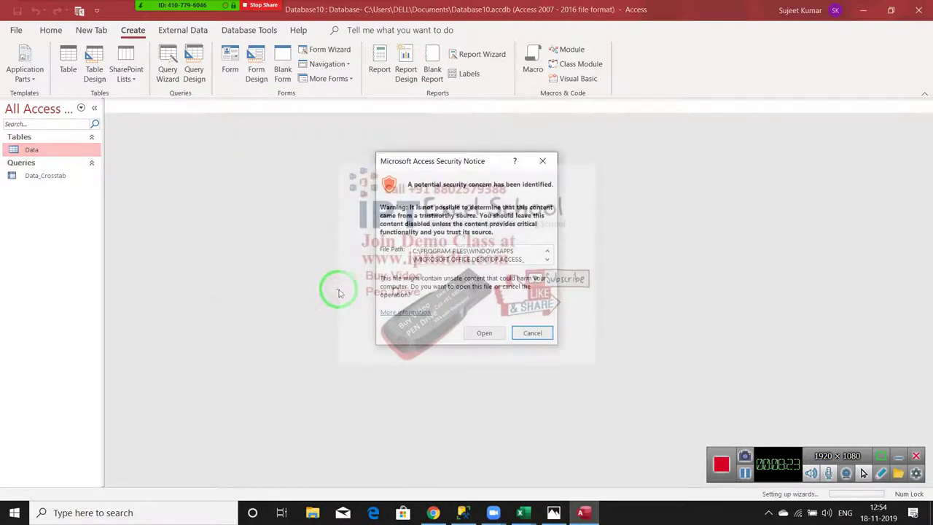
{"action": "left_click", "coordinate": [484, 333]}
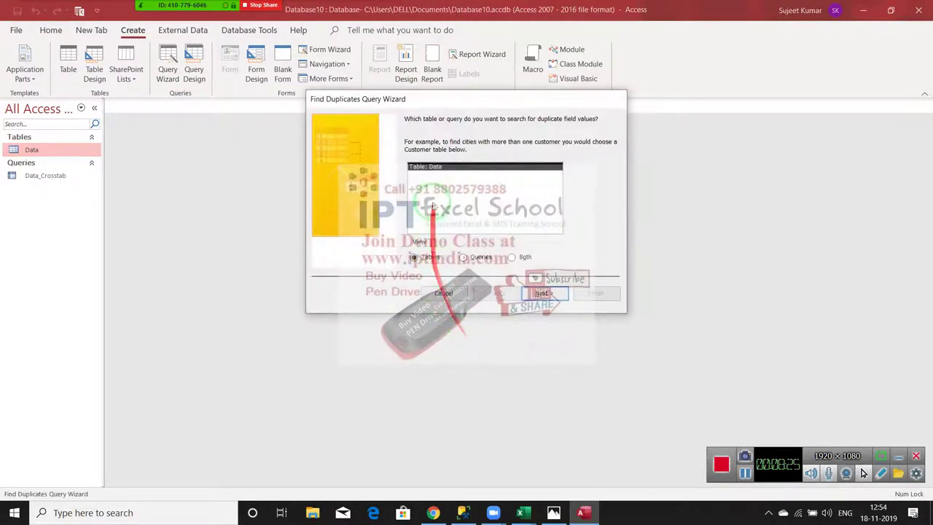
{"action": "left_click", "coordinate": [537, 293]}
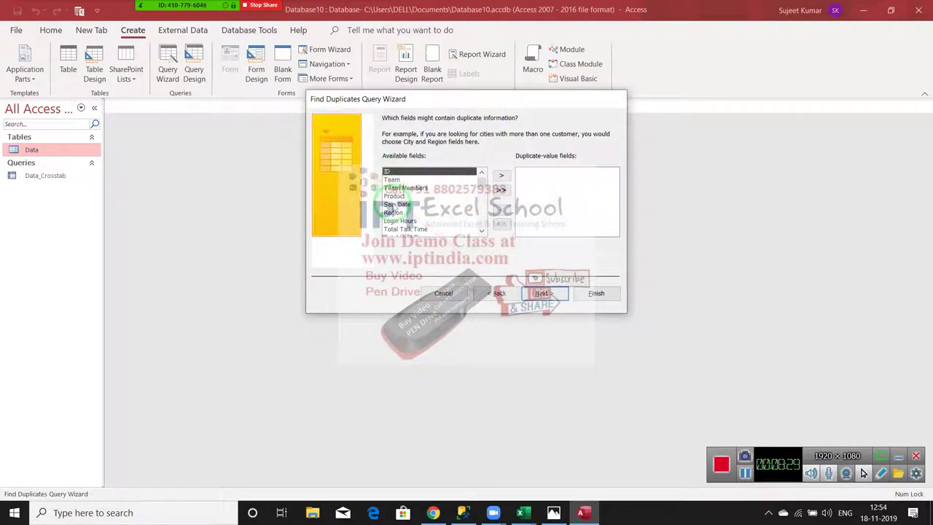
Step: Check Team for duplicates, show Region and Sales, and finish as Find duplicates for Data
{"action": "left_click", "coordinate": [472, 180]}
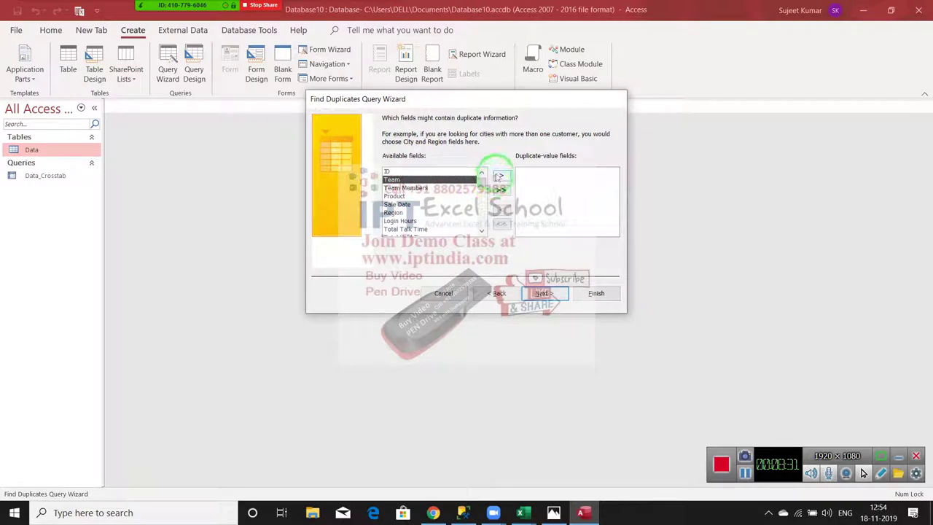
{"action": "left_click", "coordinate": [499, 177]}
{"action": "left_click", "coordinate": [540, 293]}
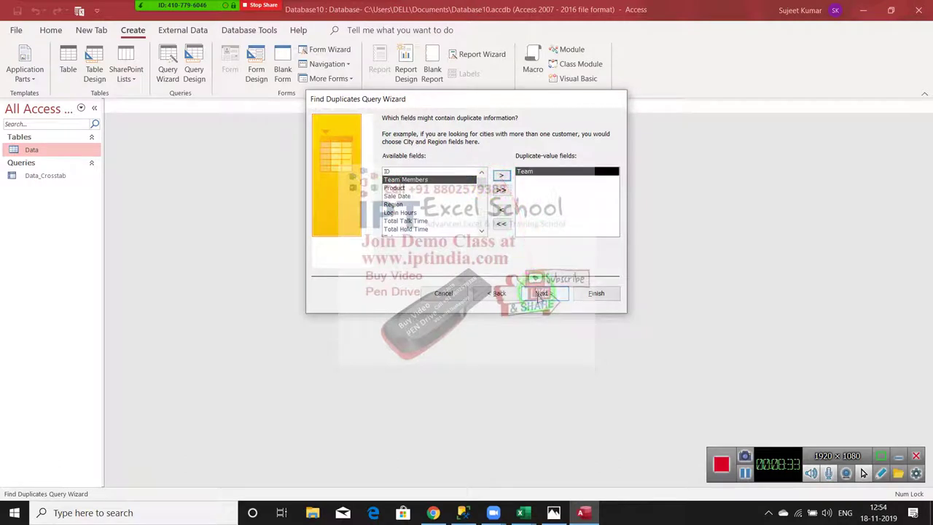
{"action": "left_click", "coordinate": [540, 294]}
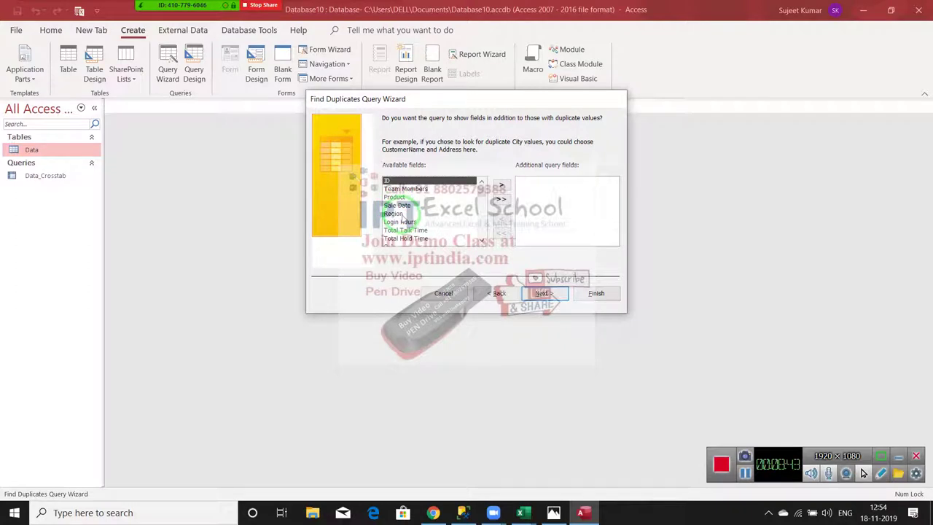
{"action": "left_click", "coordinate": [400, 214]}
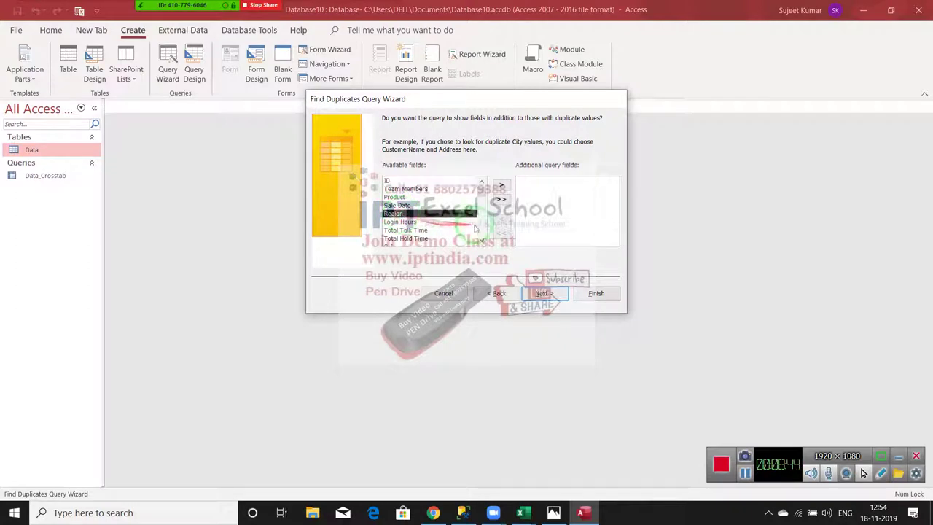
{"action": "left_click", "coordinate": [498, 186]}
{"action": "left_click", "coordinate": [427, 240]}
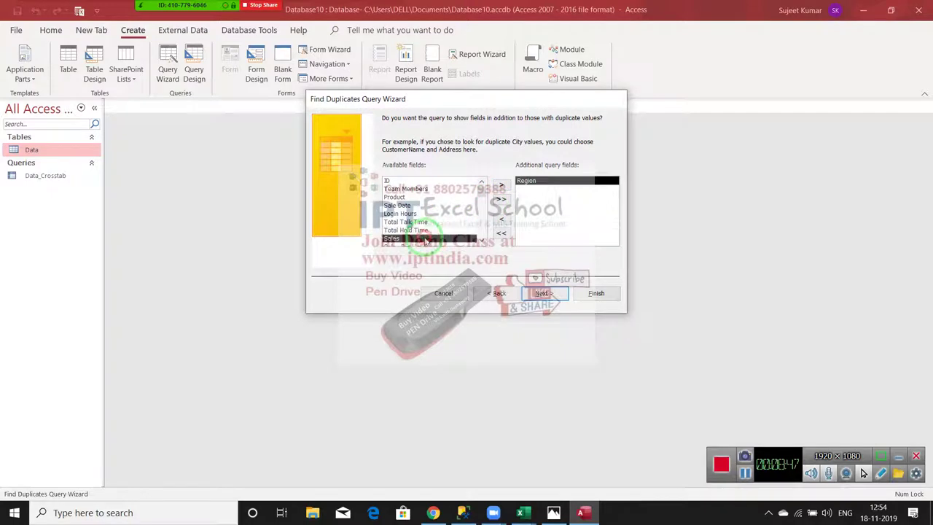
{"action": "left_click", "coordinate": [501, 187]}
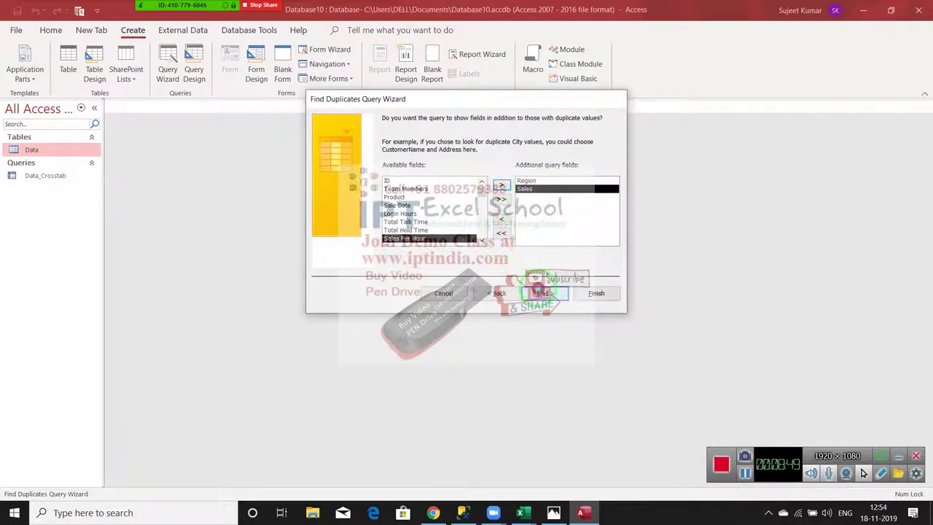
{"action": "left_click", "coordinate": [541, 292]}
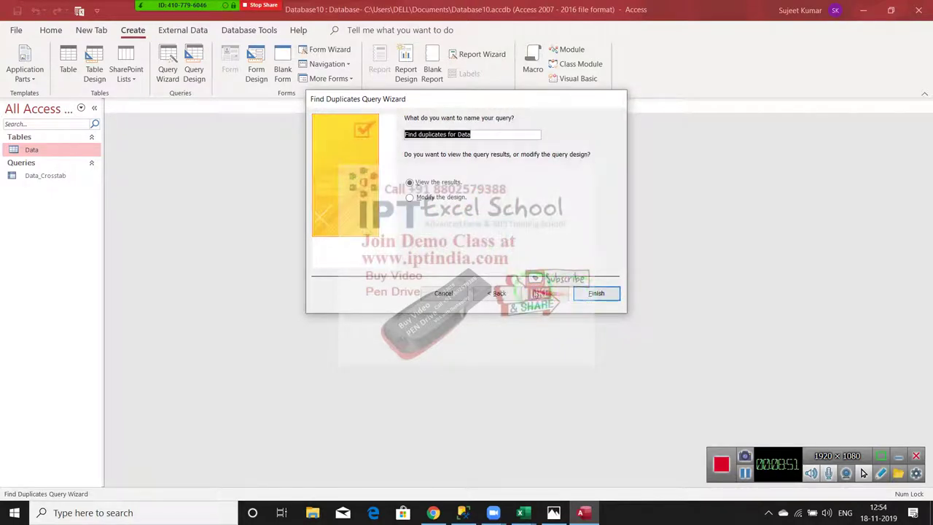
{"action": "left_click", "coordinate": [584, 294]}
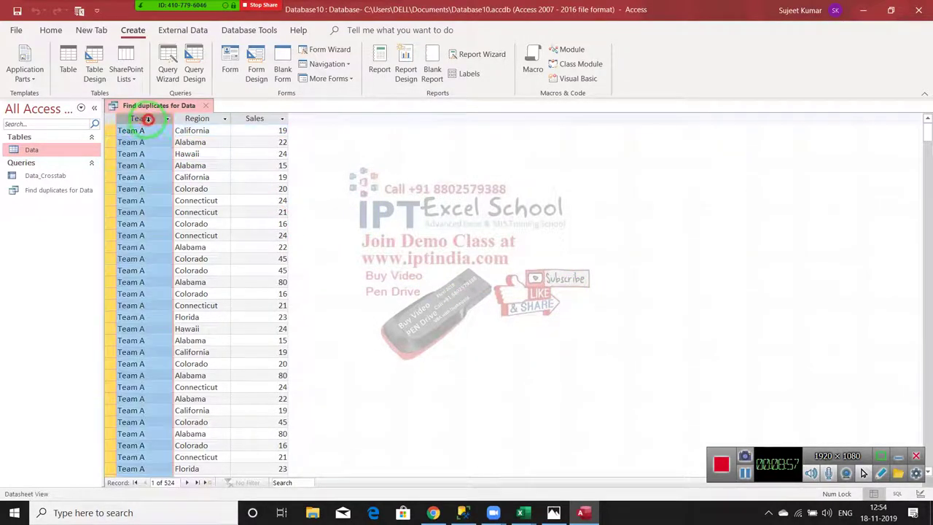
Step: Select the first columns, scroll down the duplicate records, then close Find duplicates for Data
{"action": "left_click_drag", "start_coordinate": [141, 119], "coordinate": [254, 119]}
{"action": "scroll", "coordinate": [276, 341], "scroll_direction": "down", "scroll_amount": 2}
{"action": "scroll", "coordinate": [275, 340], "scroll_direction": "down", "scroll_amount": 8}
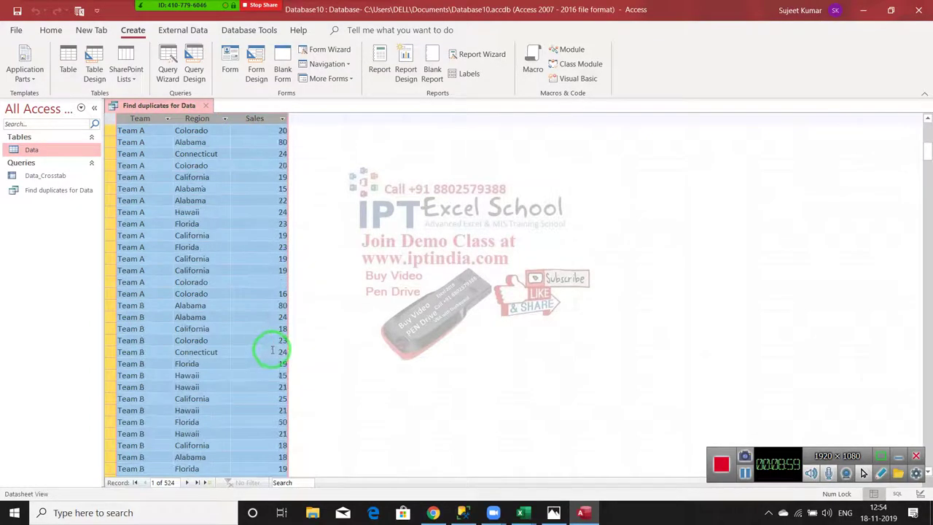
{"action": "scroll", "coordinate": [271, 348], "scroll_direction": "down", "scroll_amount": 8}
{"action": "scroll", "coordinate": [272, 350], "scroll_direction": "down", "scroll_amount": 8}
{"action": "scroll", "coordinate": [272, 352], "scroll_direction": "down", "scroll_amount": 8}
{"action": "scroll", "coordinate": [272, 352], "scroll_direction": "down", "scroll_amount": 8}
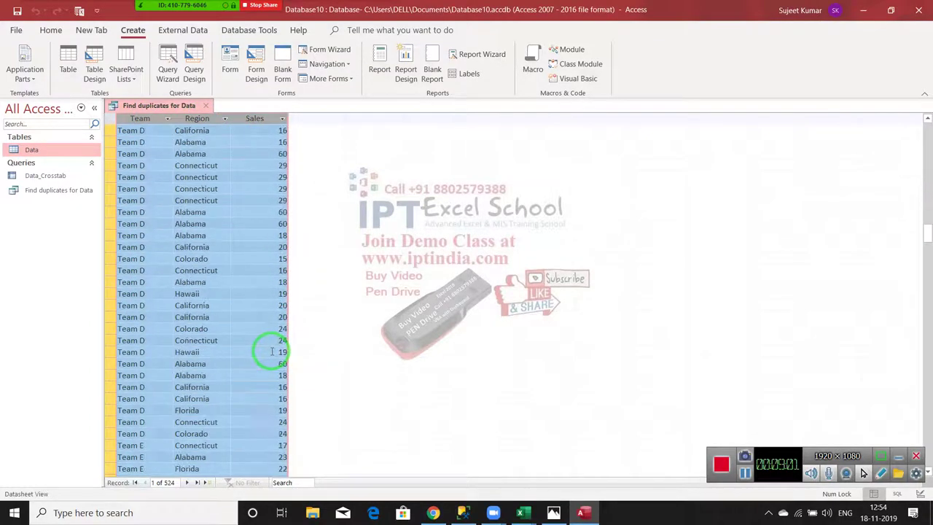
{"action": "scroll", "coordinate": [271, 351], "scroll_direction": "down", "scroll_amount": 8}
{"action": "scroll", "coordinate": [271, 350], "scroll_direction": "down", "scroll_amount": 8}
{"action": "scroll", "coordinate": [269, 349], "scroll_direction": "down", "scroll_amount": 8}
{"action": "scroll", "coordinate": [270, 349], "scroll_direction": "down", "scroll_amount": 8}
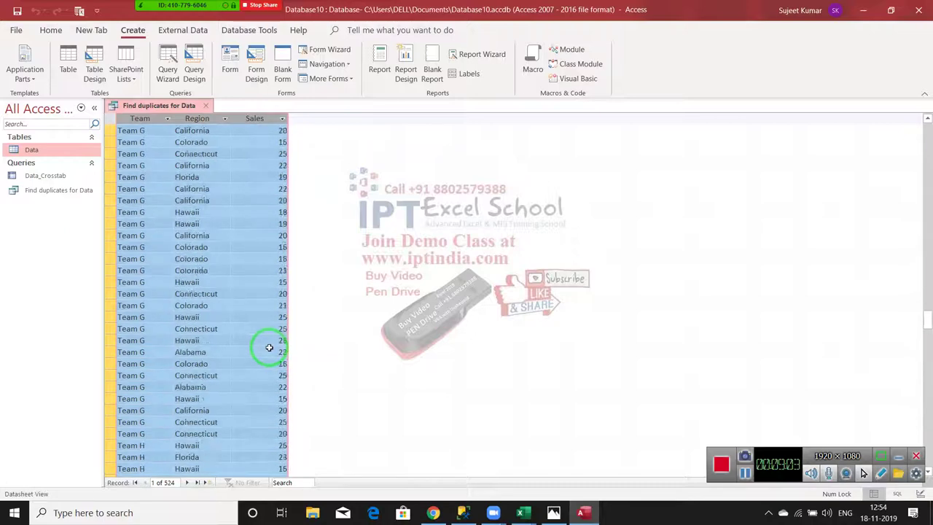
{"action": "scroll", "coordinate": [268, 345], "scroll_direction": "down", "scroll_amount": 8}
{"action": "scroll", "coordinate": [268, 346], "scroll_direction": "down", "scroll_amount": 5}
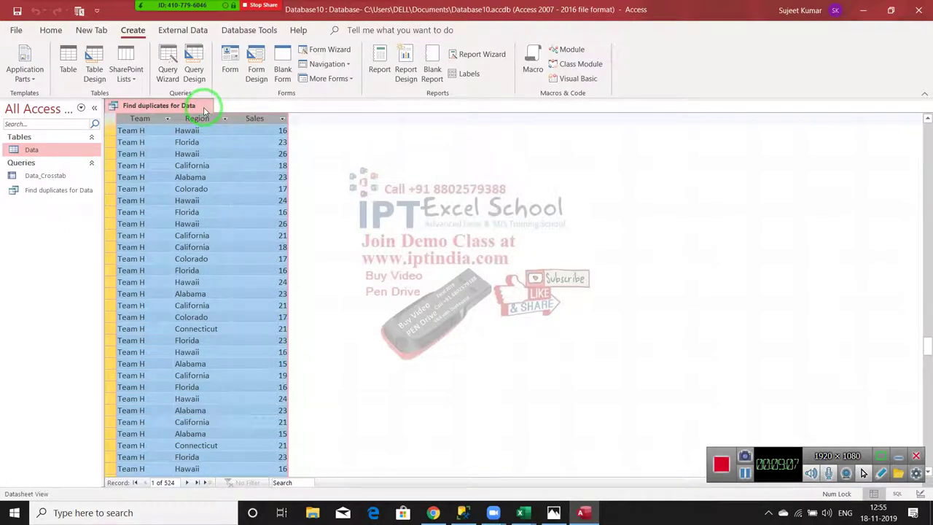
{"action": "left_click", "coordinate": [204, 108]}
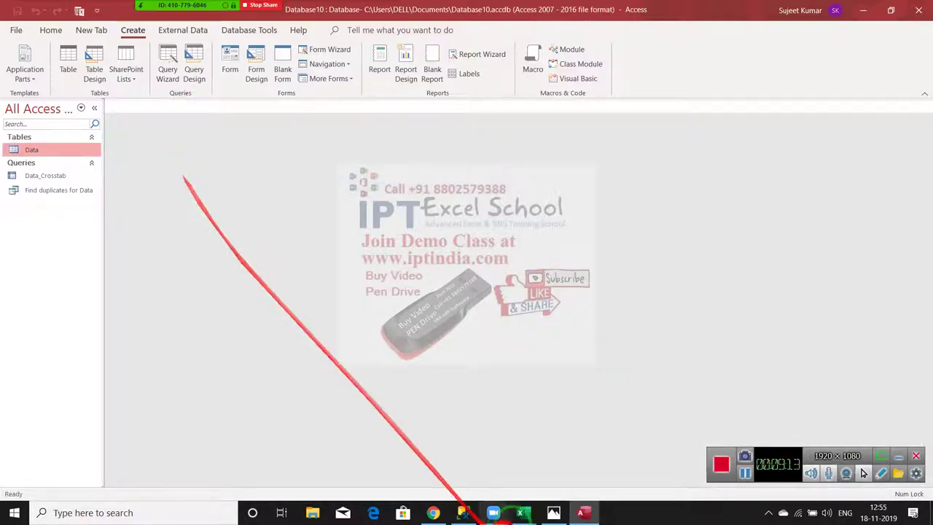
Step: Bring Excel's Book1 forward and add a new blank Sheet5
{"action": "mouse_move", "coordinate": [529, 518]}
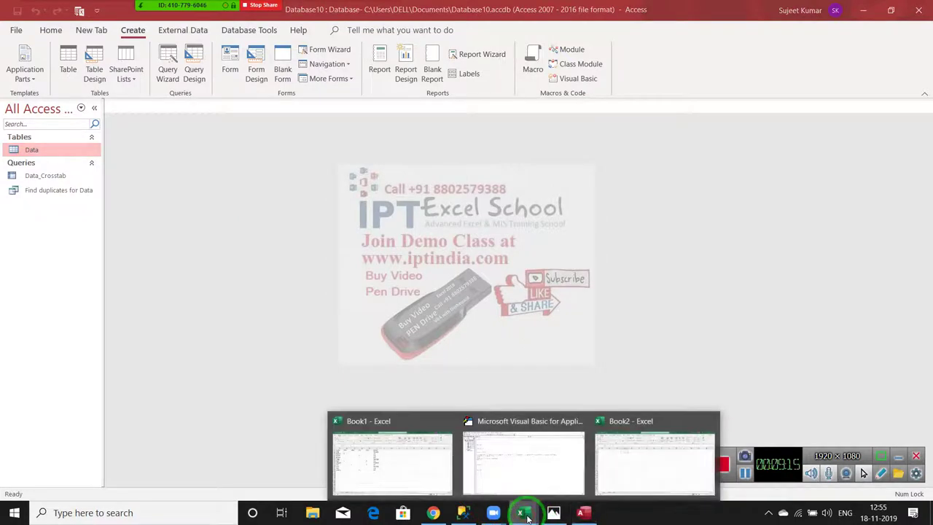
{"action": "left_click_drag", "start_coordinate": [587, 510], "coordinate": [421, 289]}
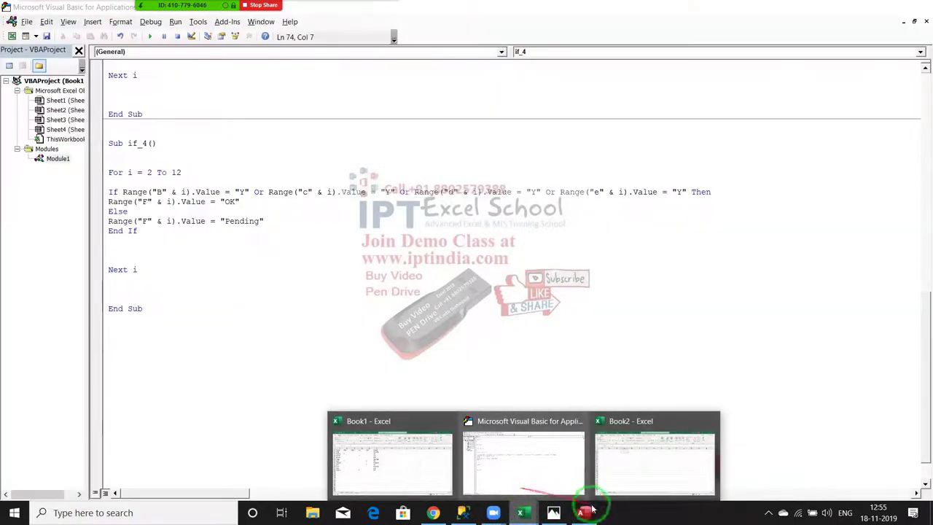
{"action": "left_click", "coordinate": [396, 275]}
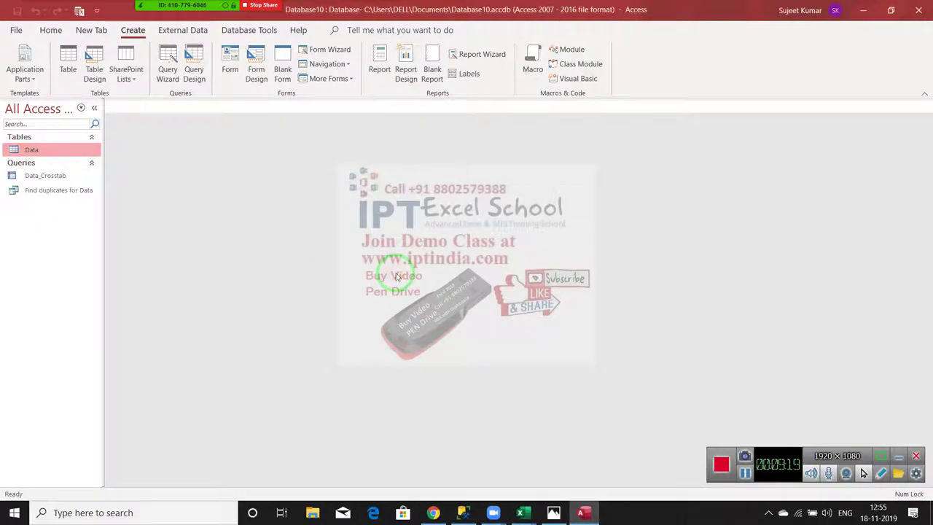
{"action": "mouse_move", "coordinate": [524, 517]}
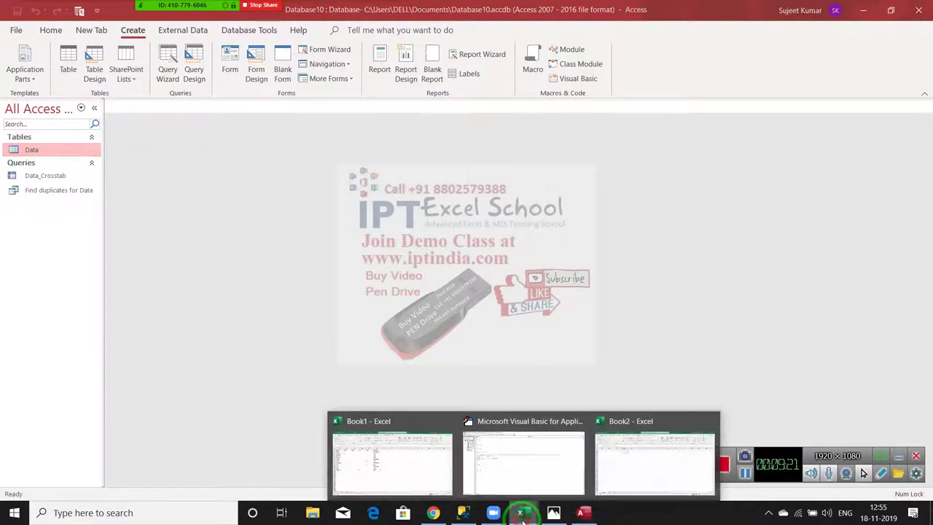
{"action": "left_click", "coordinate": [421, 476]}
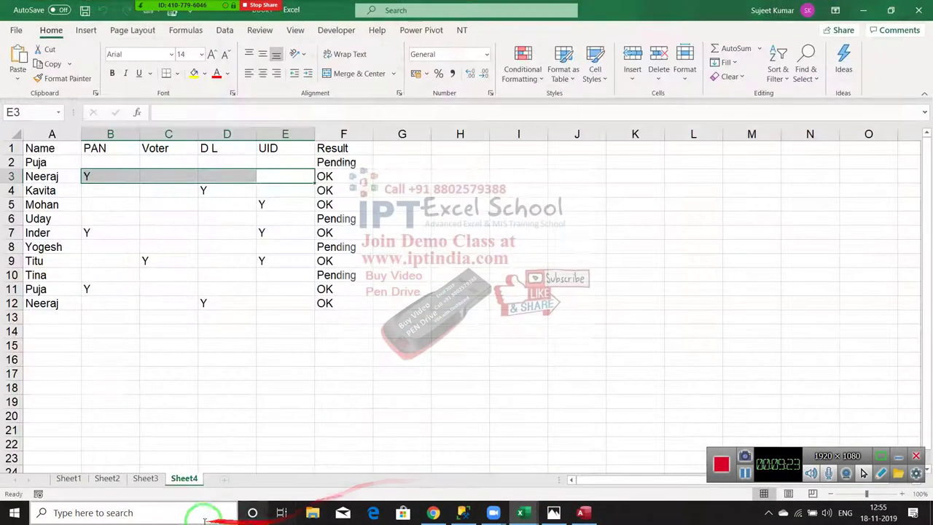
{"action": "left_click", "coordinate": [229, 479]}
Step: Create a new blank Access database named Database11
{"action": "left_click", "coordinate": [581, 512]}
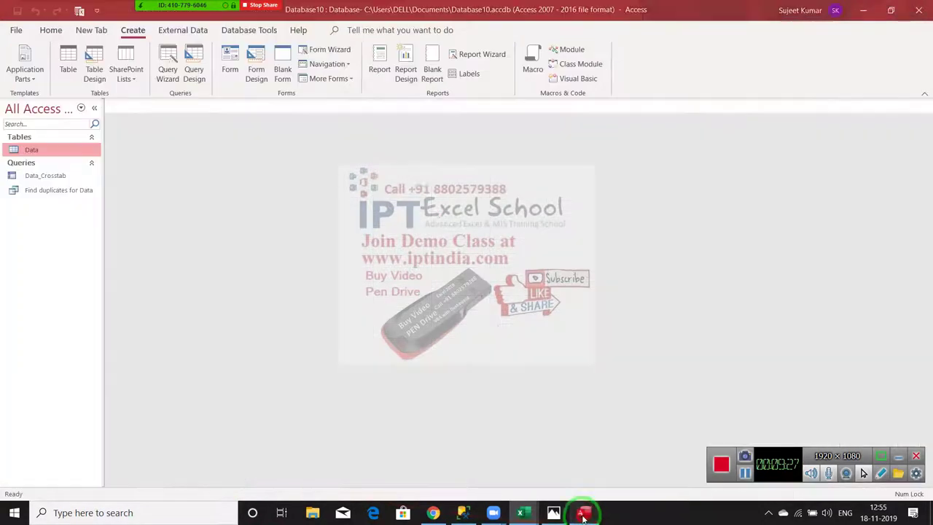
{"action": "left_click", "coordinate": [16, 30]}
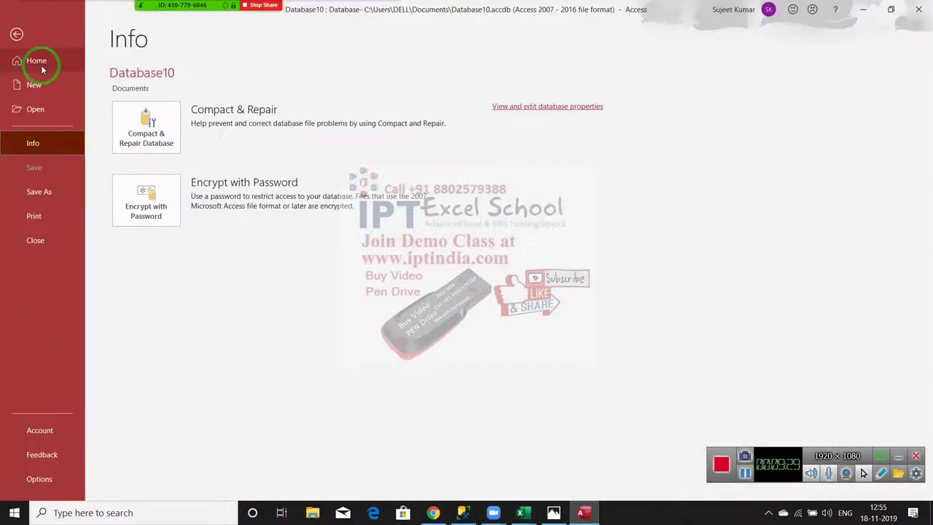
{"action": "left_click", "coordinate": [34, 85]}
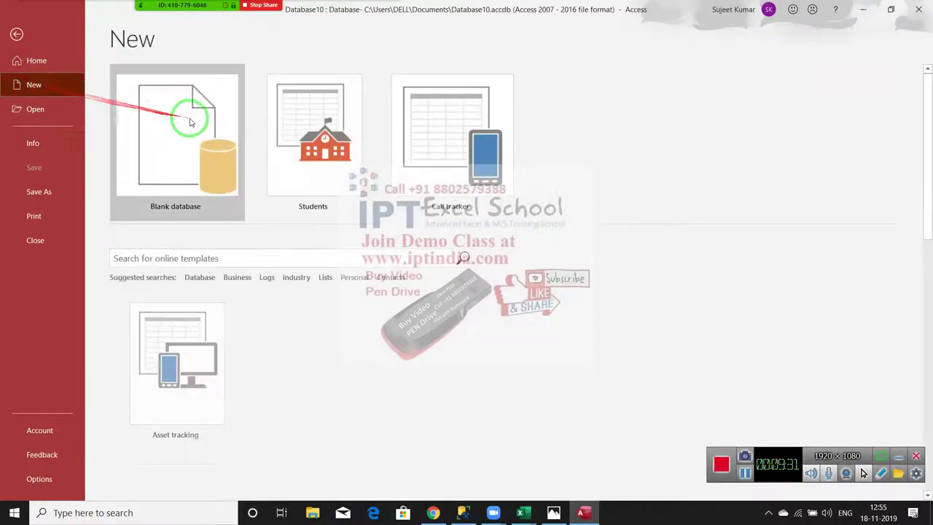
{"action": "left_click", "coordinate": [190, 121]}
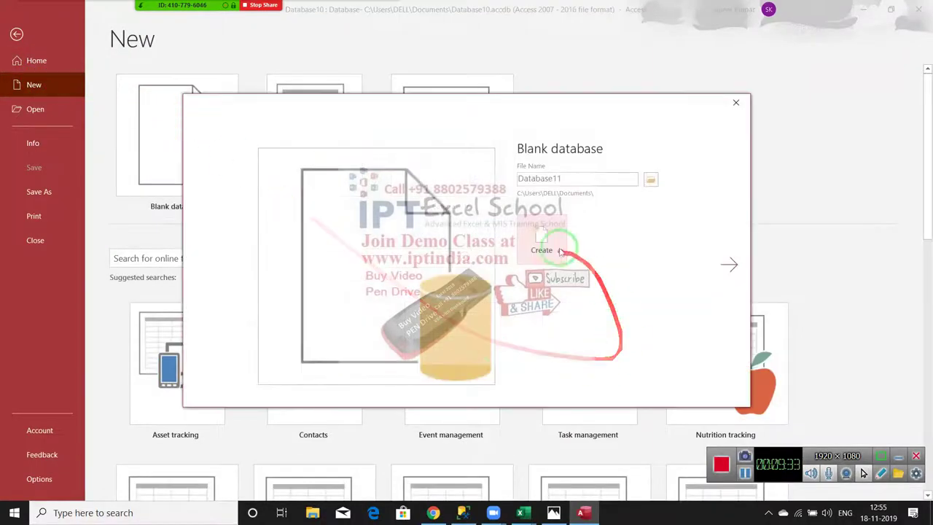
{"action": "left_click", "coordinate": [554, 249]}
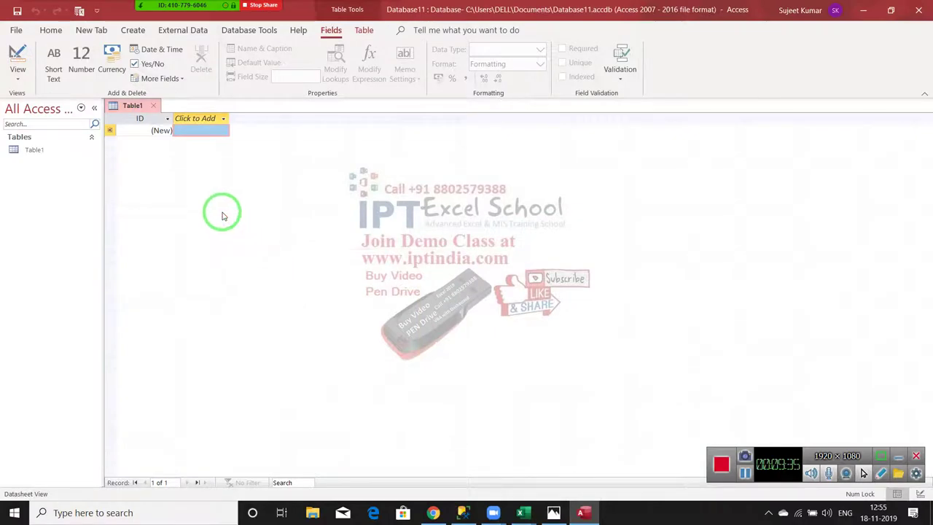
{"action": "key", "text": "alt+Tab"}
{"action": "key", "text": "alt+Tab"}
{"action": "key", "text": "alt+Tab"}
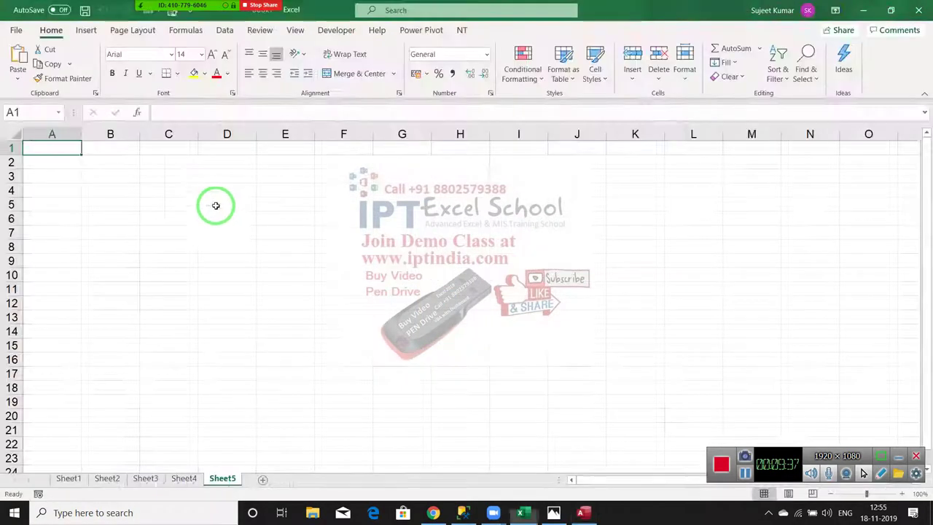
Step: Add Name and Sales headings and fill a name list down to about row 212
{"action": "type", "text": "Puja"}
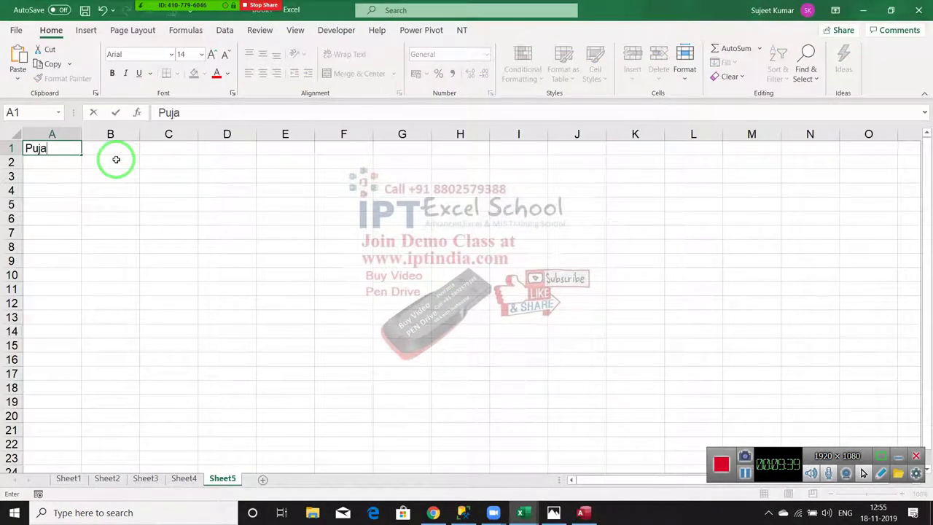
{"action": "key", "text": "Escape"}
{"action": "type", "text": "Name"}
{"action": "key", "text": "Return"}
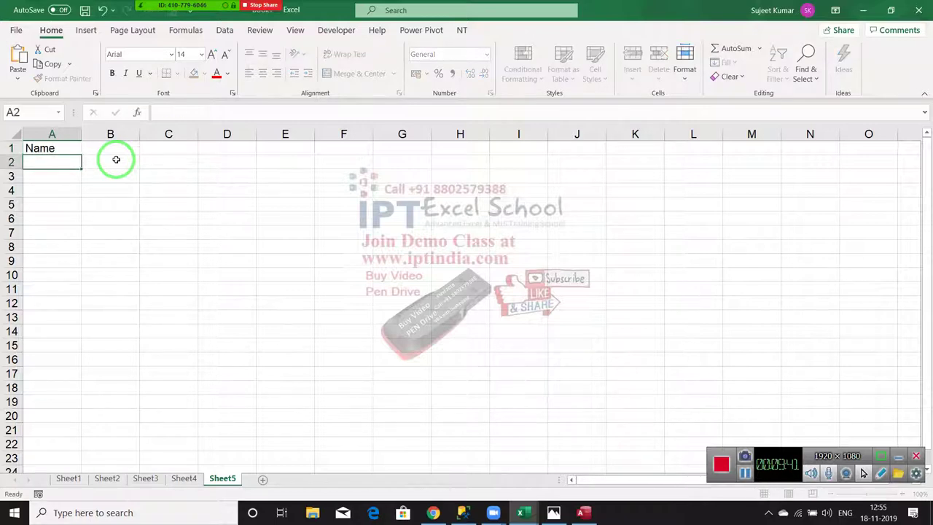
{"action": "key", "text": "Up"}
{"action": "key", "text": "Right"}
{"action": "type", "text": "Sale"}
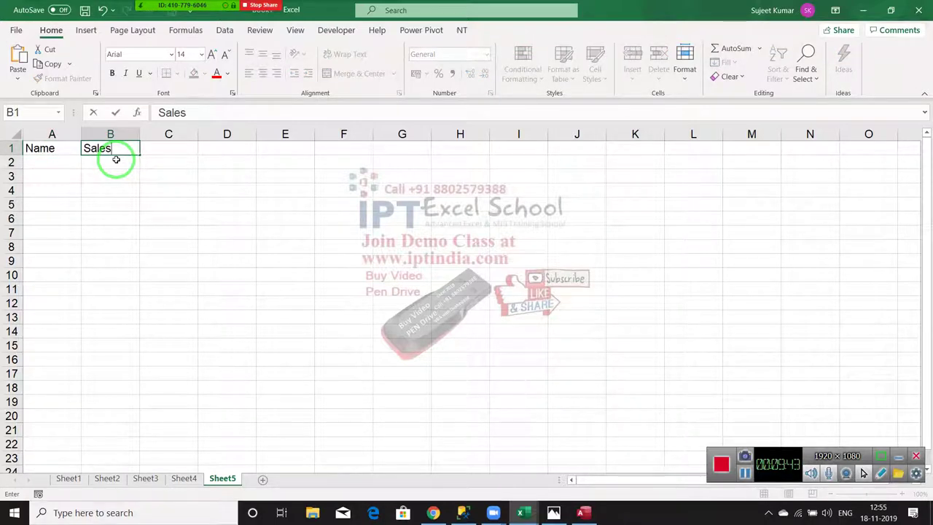
{"action": "key", "text": "Return"}
{"action": "key", "text": "Up"}
{"action": "key", "text": "Down"}
{"action": "key", "text": "Left"}
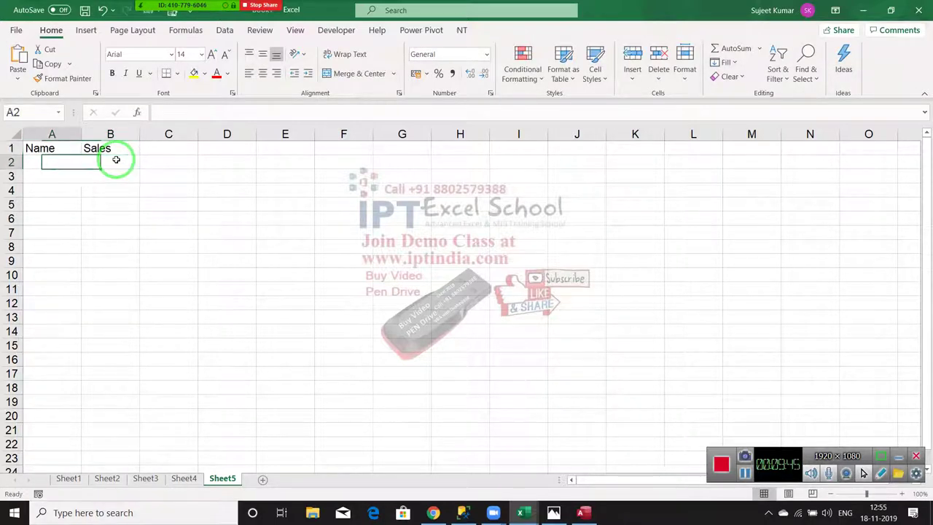
{"action": "type", "text": "Puja"}
{"action": "key", "text": "Return"}
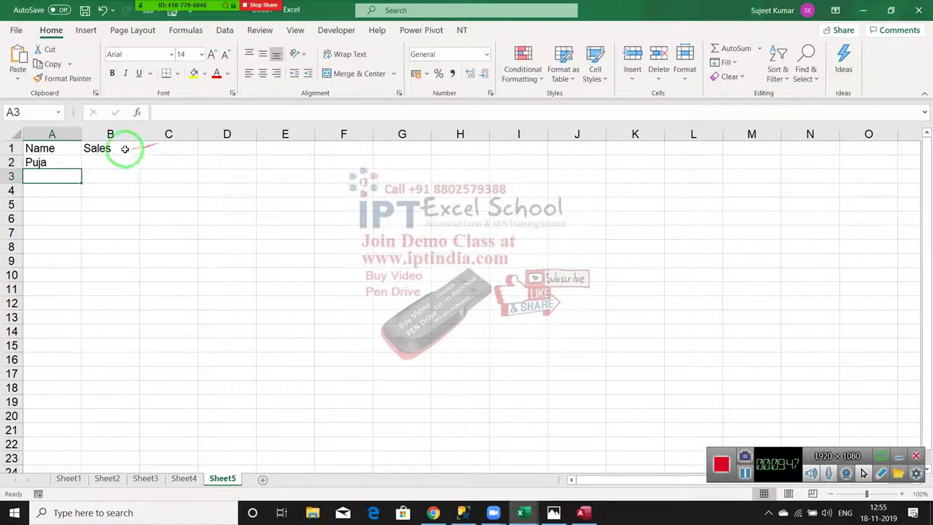
{"action": "left_click", "coordinate": [89, 154]}
{"action": "left_click", "coordinate": [66, 165]}
{"action": "left_click_drag", "start_coordinate": [81, 169], "coordinate": [52, 516]}
Step: Enter a RANDBETWEEN random sales formula in cell B2
{"action": "key", "text": "ctrl+Home"}
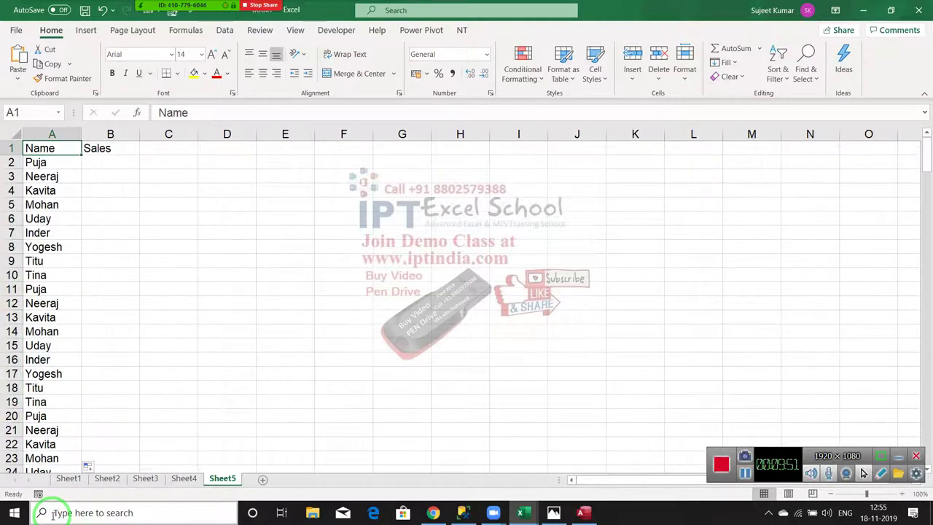
{"action": "key", "text": "Right"}
{"action": "key", "text": "Down"}
{"action": "type", "text": "ea"}
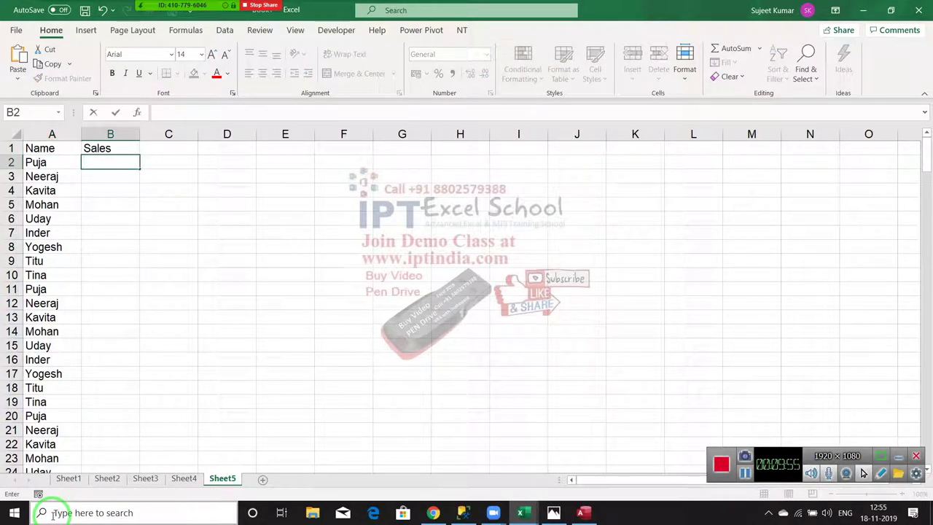
{"action": "type", "text": "=r"}
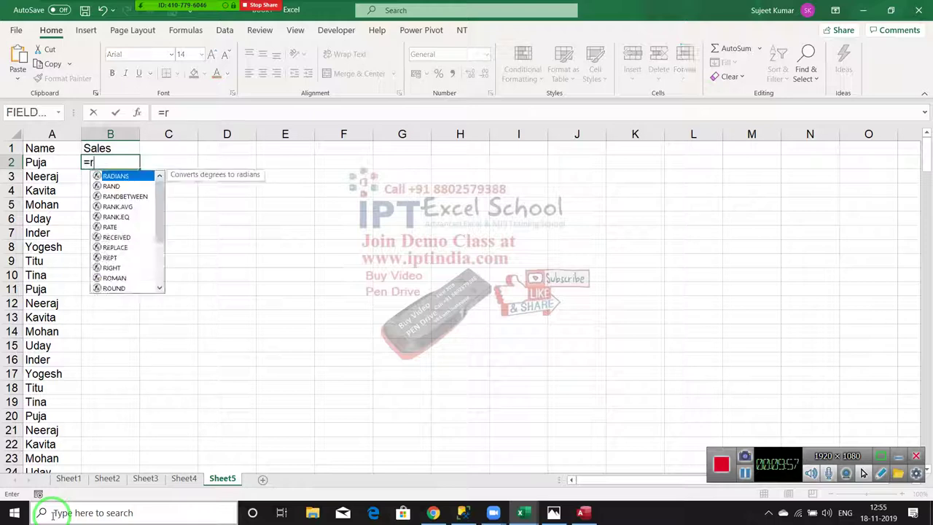
{"action": "type", "text": "an"}
{"action": "key", "text": "Down"}
{"action": "key", "text": "Down"}
{"action": "key", "text": "Tab"}
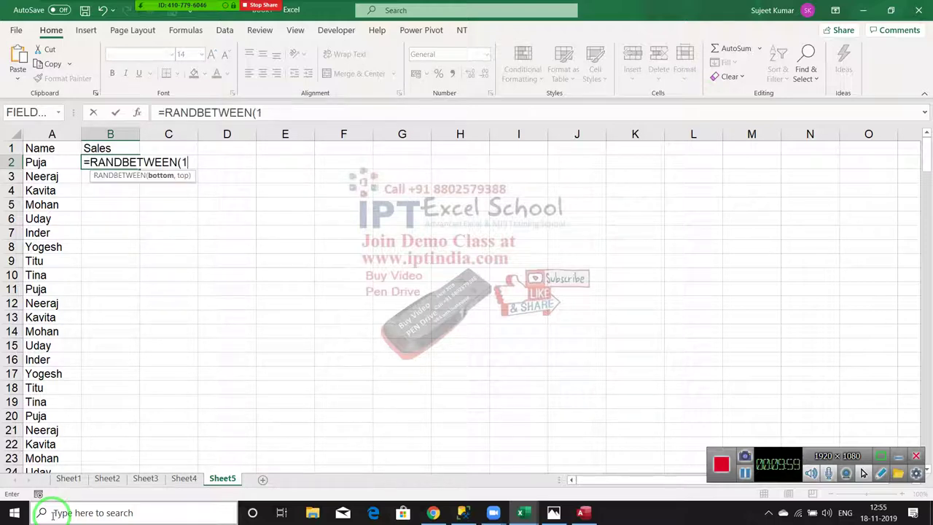
{"action": "type", "text": "m"}
{"action": "key", "text": "BackSpace"}
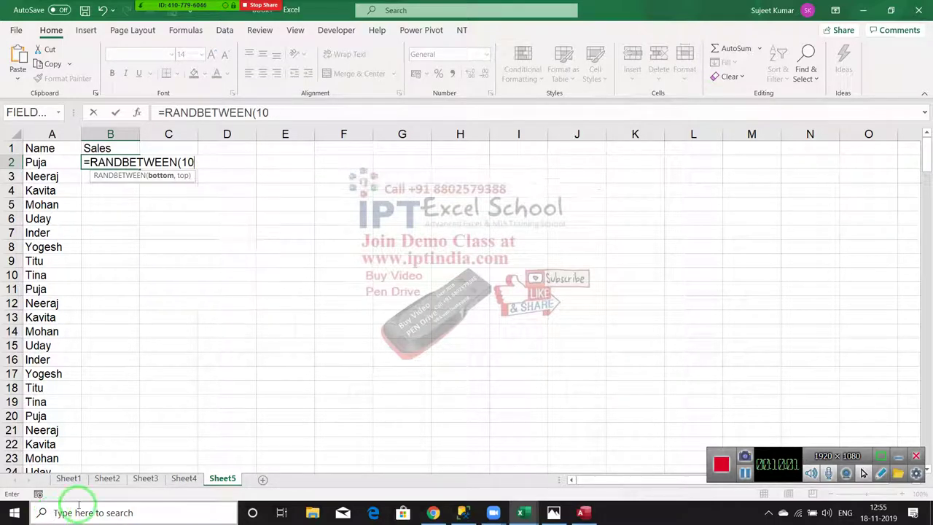
{"action": "type", "text": "0"}
{"action": "key", "text": "Return"}
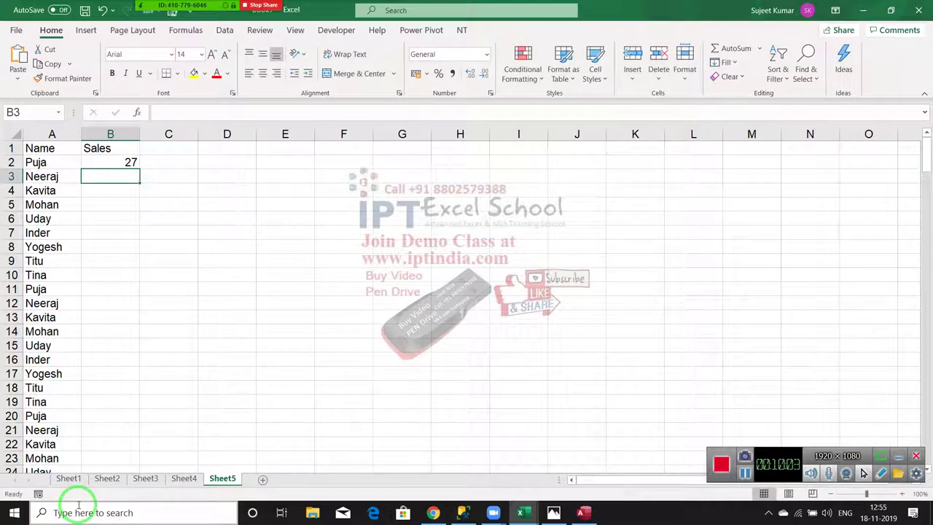
Step: Insert a blank column A and fill the random formula down C2:C213
{"action": "key", "text": "Left"}
{"action": "key", "text": "ctrl+space"}
{"action": "key", "text": "ctrl+shift+plus"}
{"action": "key", "text": "Up"}
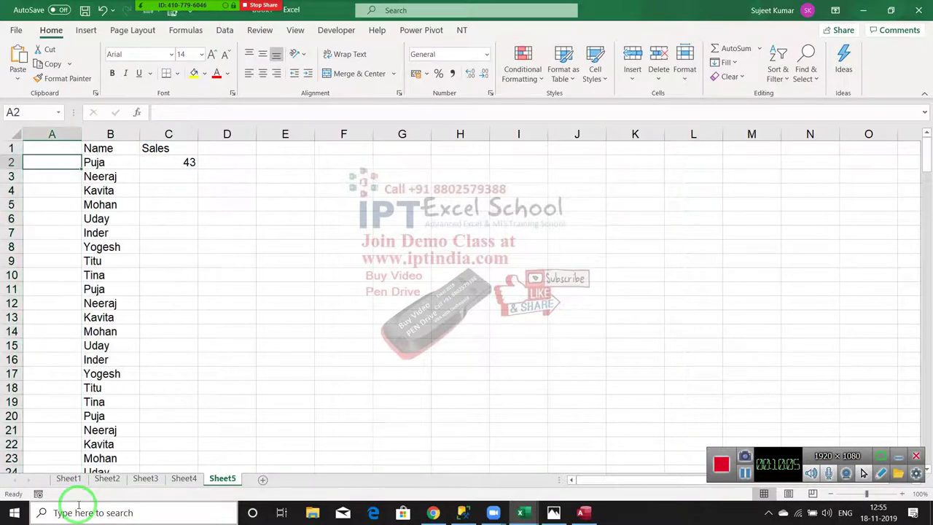
{"action": "key", "text": "Right"}
{"action": "key", "text": "ctrl+Down"}
{"action": "key", "text": "Right"}
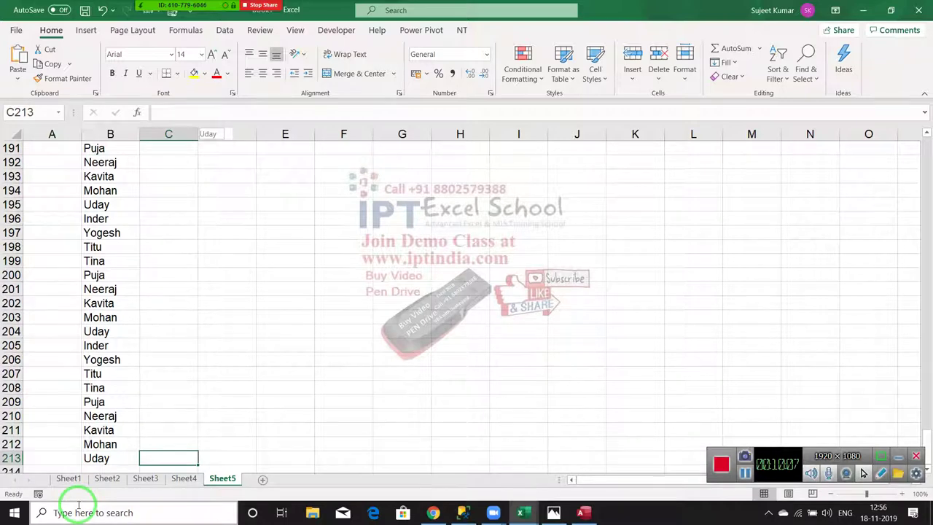
{"action": "key", "text": "ctrl+shift+Up"}
{"action": "key", "text": "ctrl+d"}
Step: Select the whole list A1:C213 and copy it
{"action": "key", "text": "ctrl+Down"}
{"action": "key", "text": "Left"}
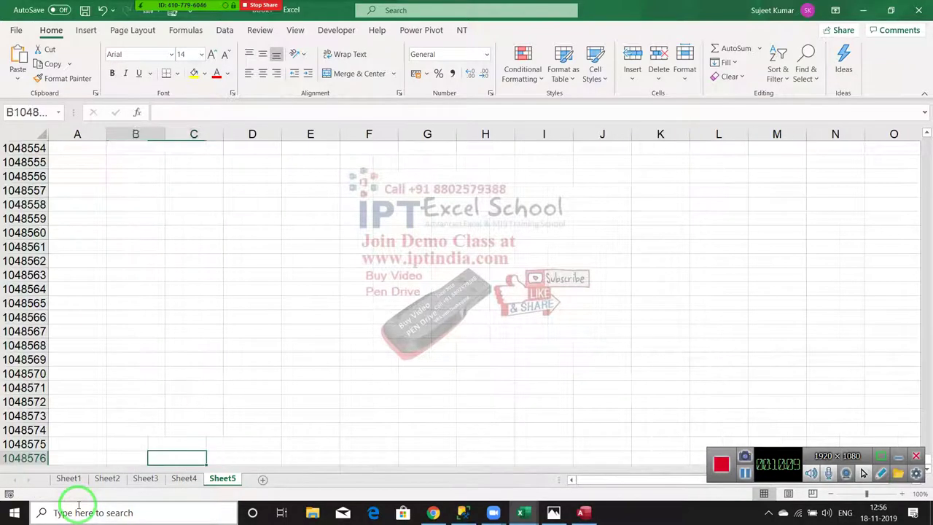
{"action": "key", "text": "Left"}
{"action": "key", "text": "ctrl+Up"}
{"action": "key", "text": "Right"}
{"action": "key", "text": "ctrl+Down"}
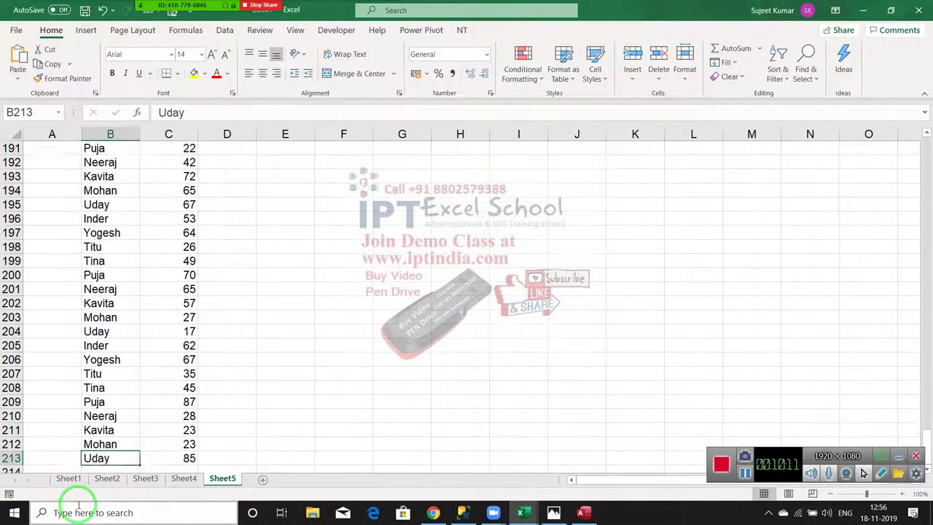
{"action": "key", "text": "Left"}
{"action": "key", "text": "ctrl+shift+Up"}
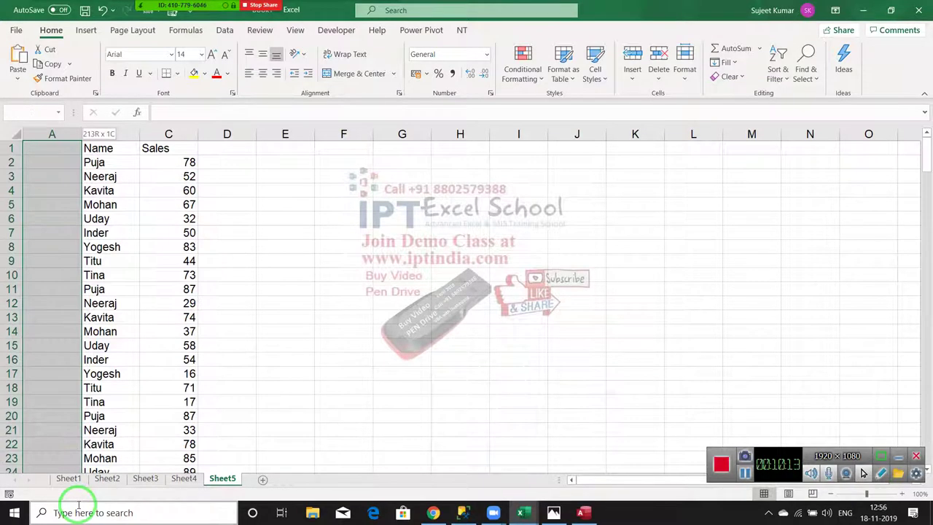
{"action": "key", "text": "shift+Right"}
{"action": "key", "text": "shift+Right"}
{"action": "key", "text": "ctrl+c"}
Step: Paste the 212 copied Name and Sales records into the new table's ID and added-field columns
{"action": "key", "text": "alt+Tab"}
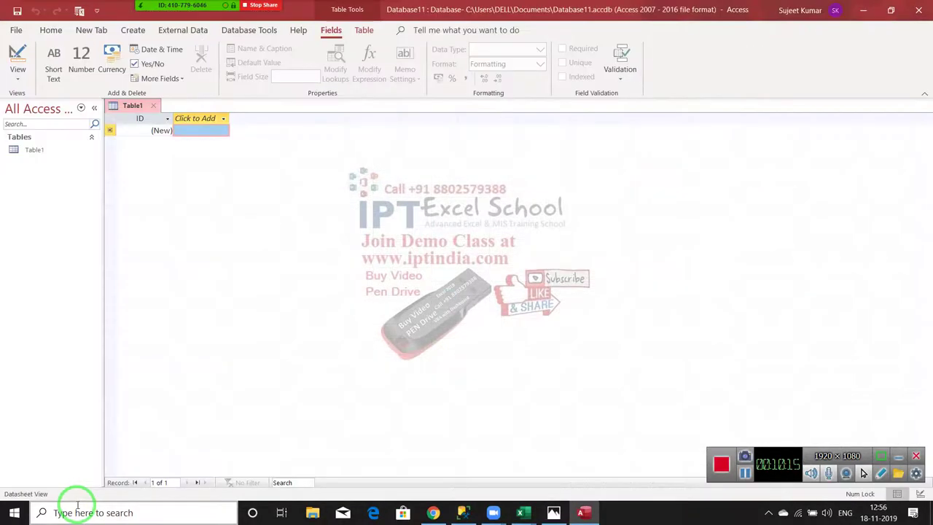
{"action": "left_click_drag", "start_coordinate": [2, 315], "coordinate": [186, 340]}
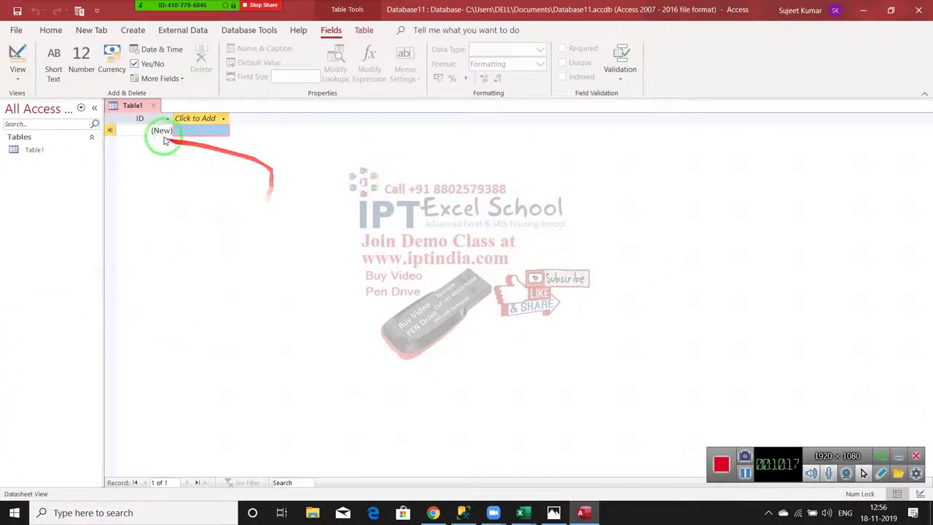
{"action": "left_click_drag", "start_coordinate": [141, 114], "coordinate": [189, 113]}
{"action": "left_click", "coordinate": [190, 117]}
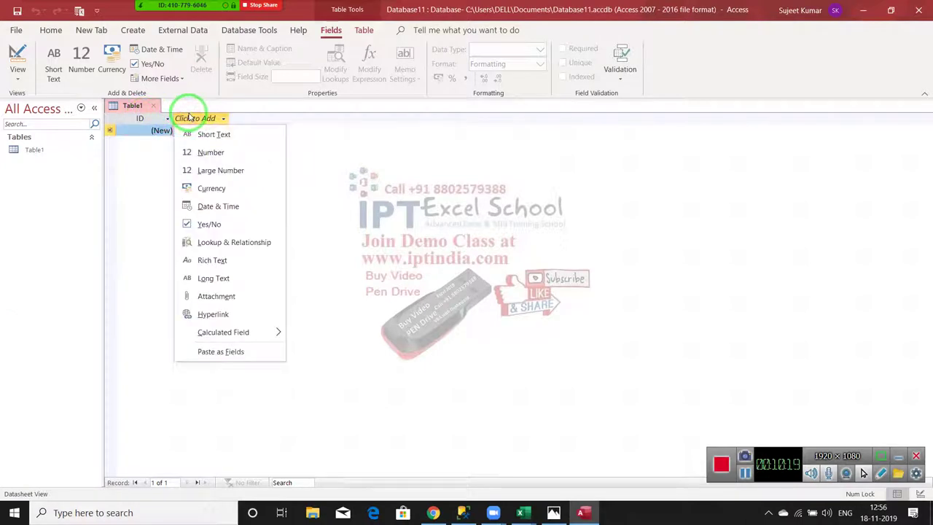
{"action": "left_click", "coordinate": [146, 115]}
{"action": "left_click", "coordinate": [141, 119]}
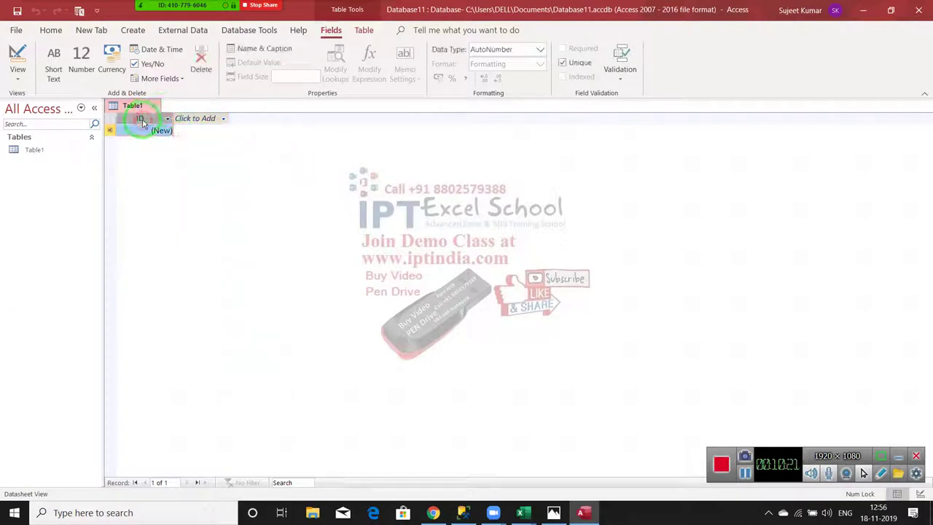
{"action": "key", "text": "ctrl+v"}
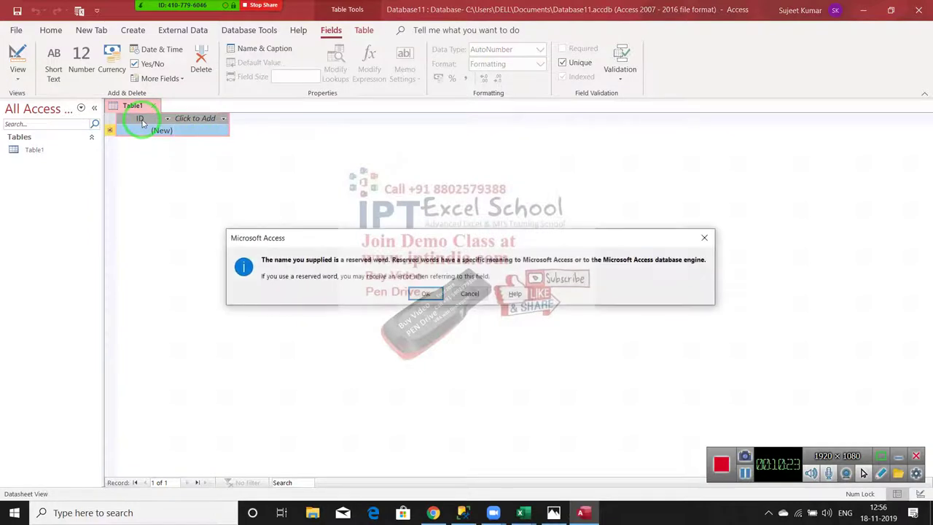
{"action": "key", "text": "Return"}
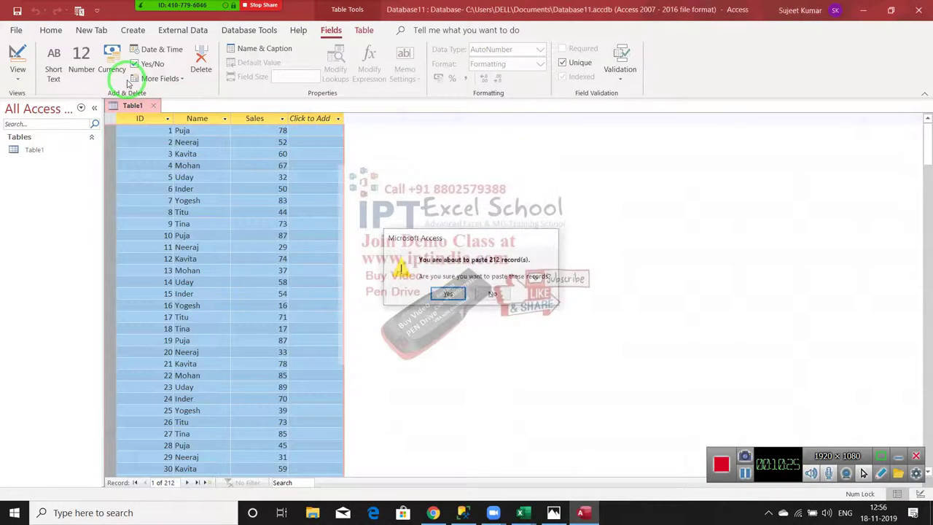
{"action": "key", "text": "Return"}
Step: Close the filled table and save it as D1
{"action": "left_click", "coordinate": [152, 105]}
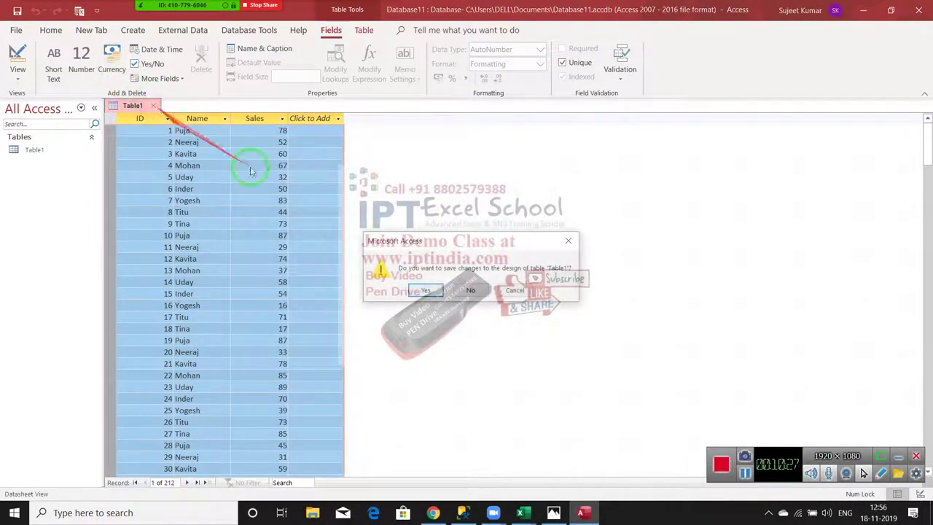
{"action": "left_click", "coordinate": [434, 295]}
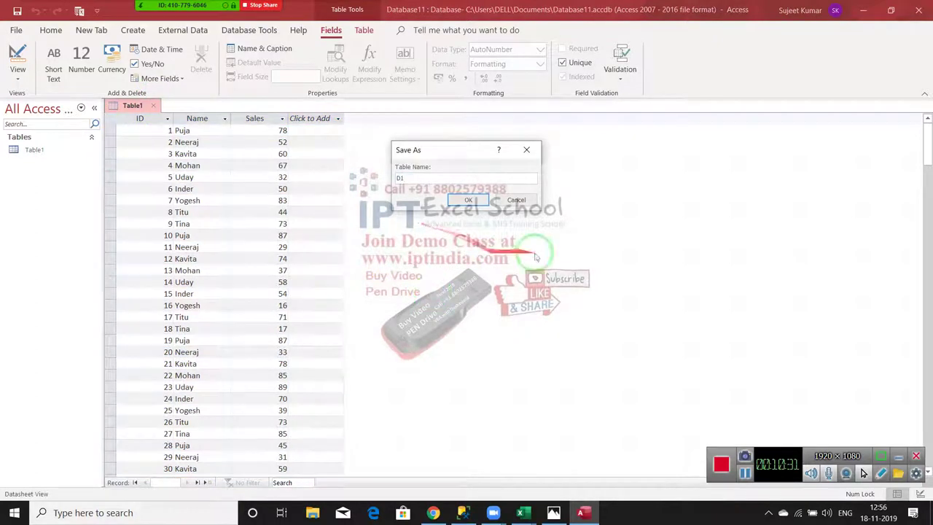
{"action": "left_click", "coordinate": [471, 201]}
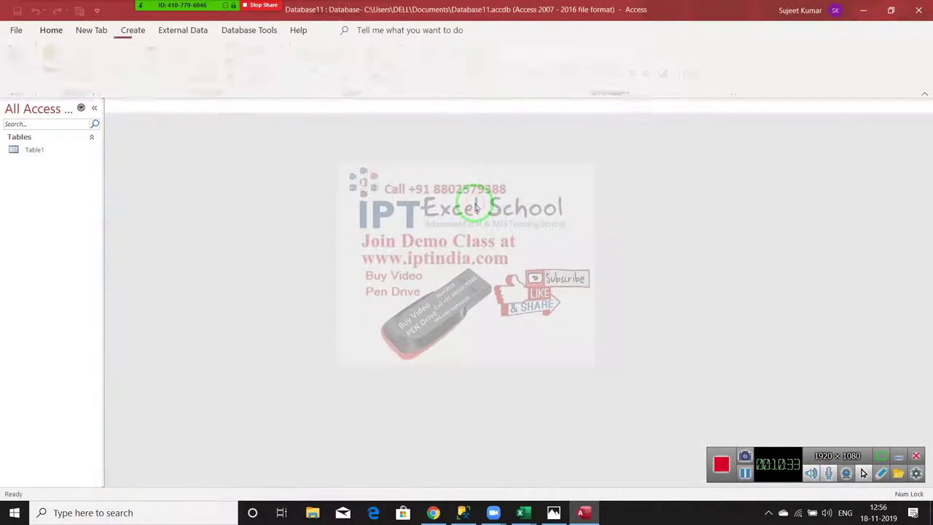
Step: Recalculate the RANDBETWEEN formula in C3 so the Excel sales figures regenerate
{"action": "key", "text": "alt+Tab"}
{"action": "double_click", "coordinate": [186, 177]}
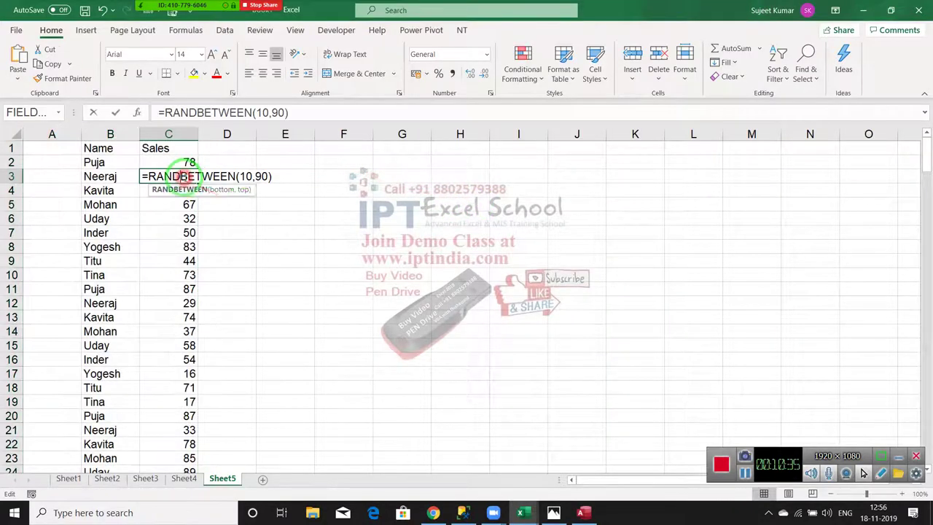
{"action": "left_click", "coordinate": [245, 204]}
Step: Copy the Name and Sales list down to row 213 and return to Access's Create commands
{"action": "left_click", "coordinate": [108, 148]}
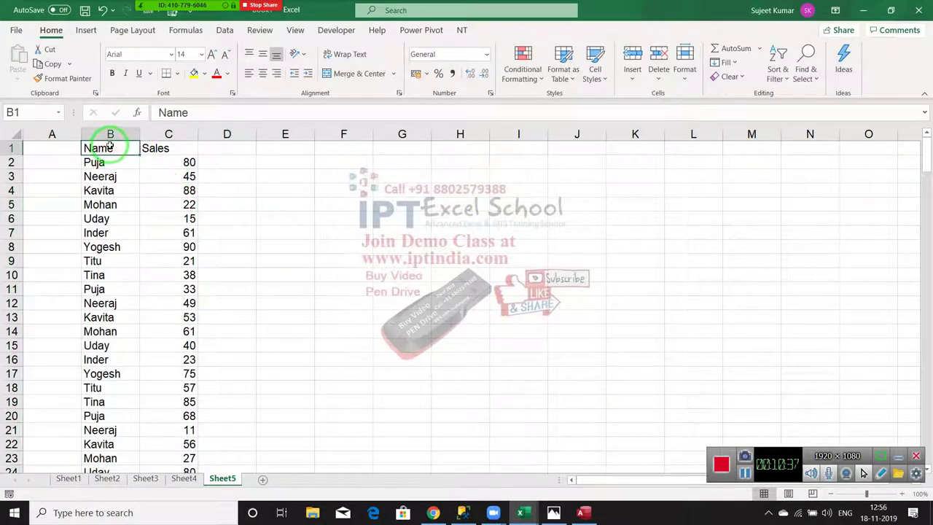
{"action": "key", "text": "ctrl+Down"}
{"action": "key", "text": "shift+Left"}
{"action": "key", "text": "ctrl+shift+Up"}
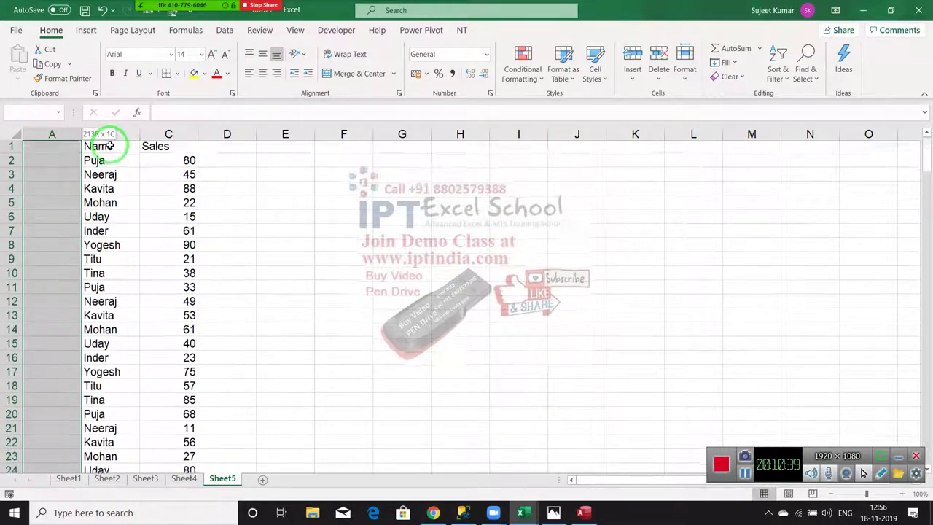
{"action": "key", "text": "ctrl+c"}
{"action": "key", "text": "alt+Tab"}
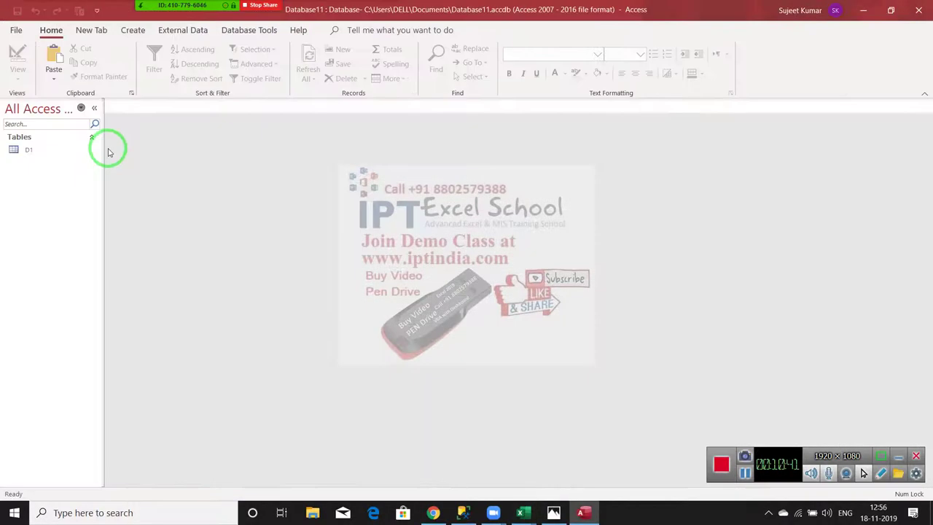
{"action": "left_click", "coordinate": [92, 30]}
{"action": "left_click", "coordinate": [132, 30]}
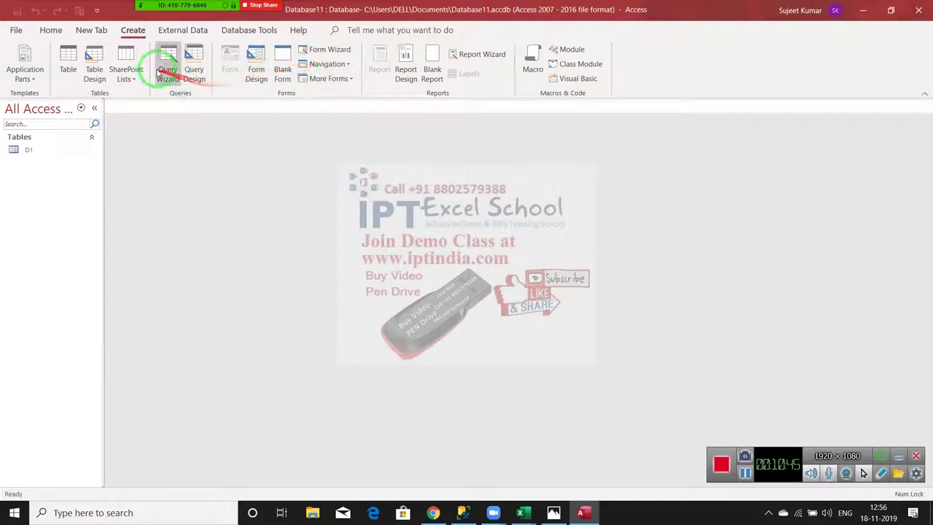
Step: Create a new blank table and select its columns for the copied list
{"action": "left_click", "coordinate": [67, 62]}
{"action": "left_click", "coordinate": [142, 118]}
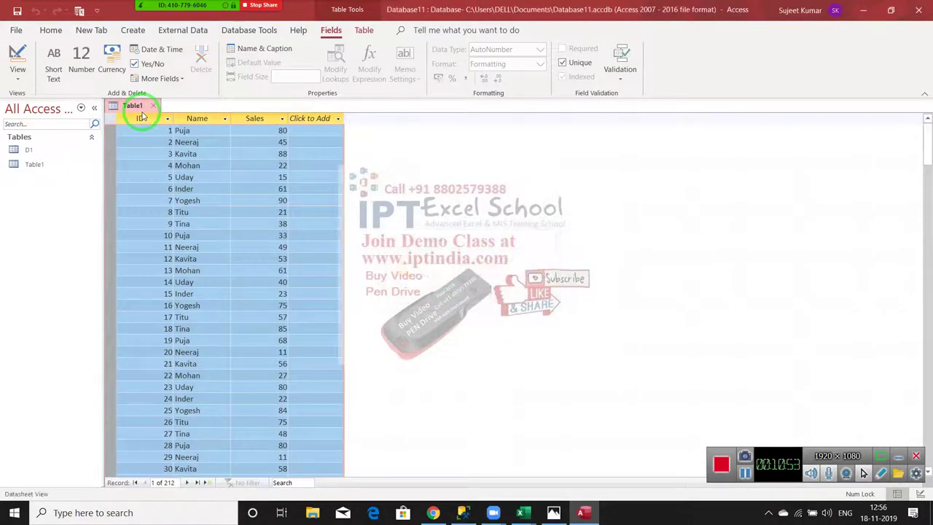
{"action": "left_click", "coordinate": [217, 177]}
{"action": "left_click", "coordinate": [210, 224]}
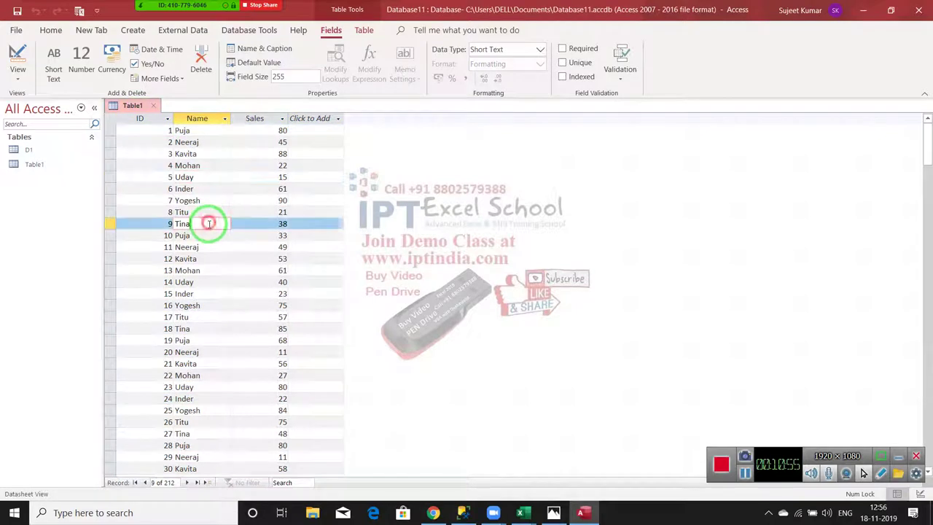
{"action": "double_click", "coordinate": [209, 223]}
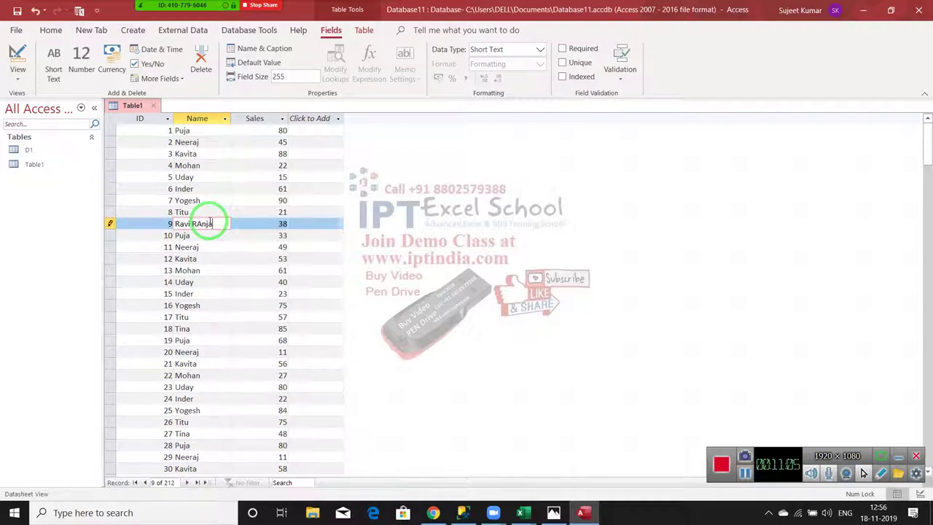
{"action": "key", "text": "Tab"}
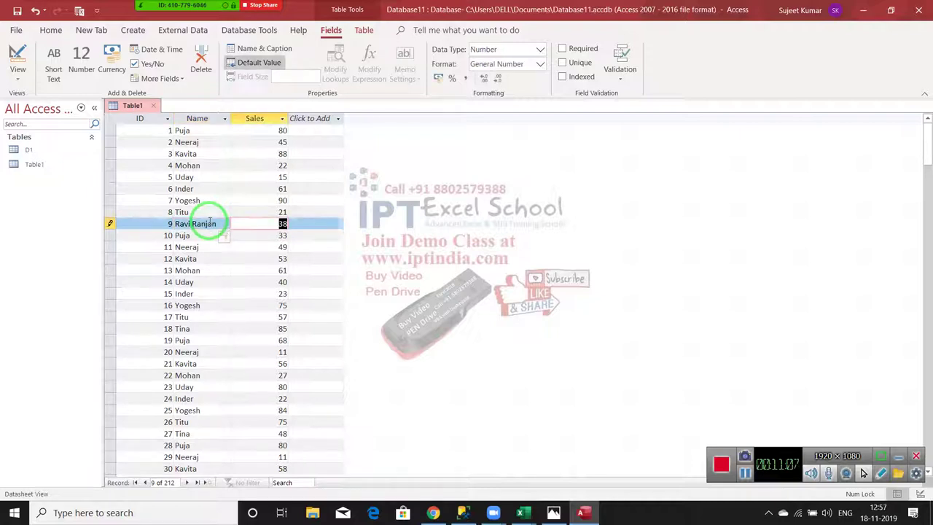
{"action": "scroll", "coordinate": [214, 225], "scroll_direction": "down", "scroll_amount": 4}
{"action": "left_click", "coordinate": [213, 260]}
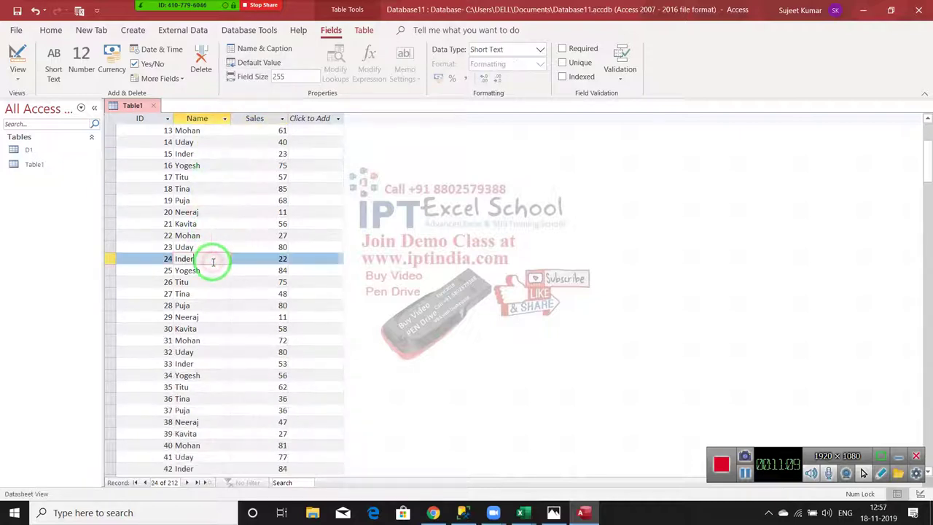
{"action": "double_click", "coordinate": [213, 261]}
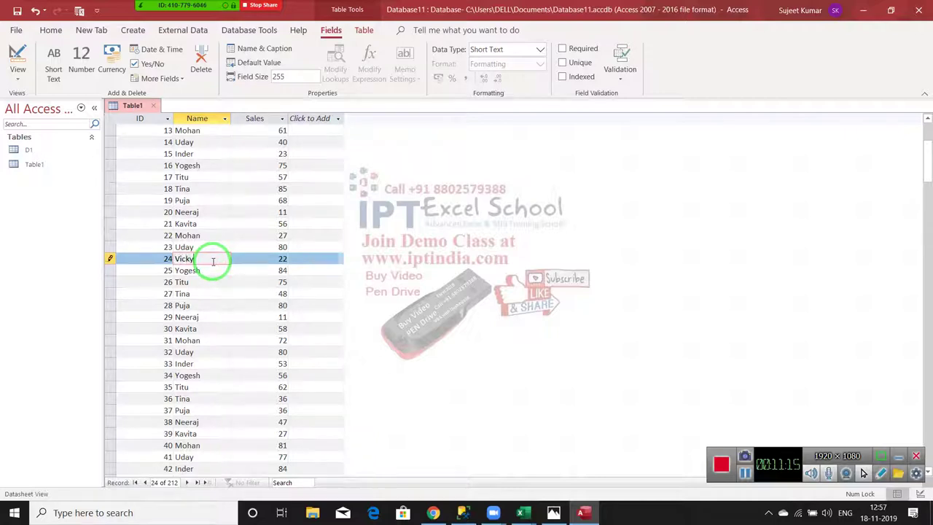
{"action": "key", "text": "Tab"}
{"action": "key", "text": "Down"}
{"action": "key", "text": "Down"}
{"action": "key", "text": "Down"}
{"action": "key", "text": "Down"}
{"action": "key", "text": "Down"}
{"action": "key", "text": "Down"}
{"action": "key", "text": "Down"}
{"action": "key", "text": "shift+Tab"}
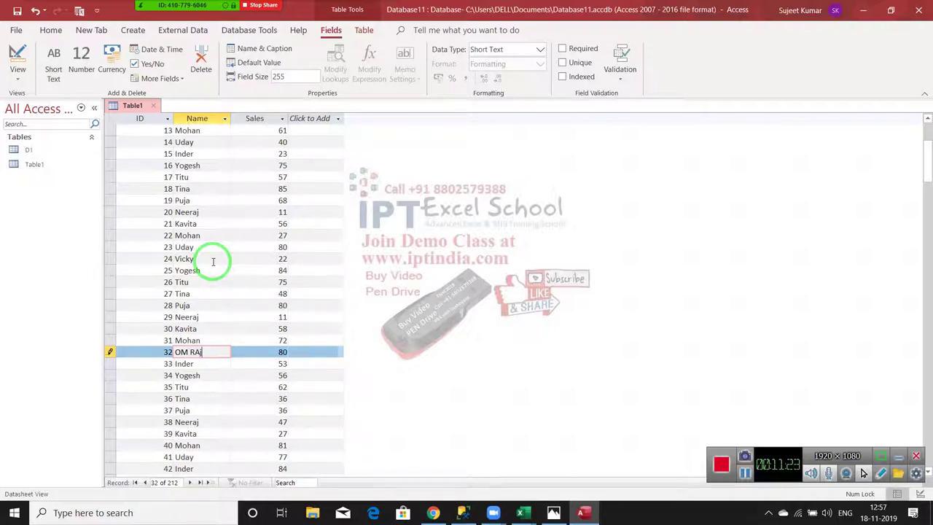
{"action": "key", "text": "Tab"}
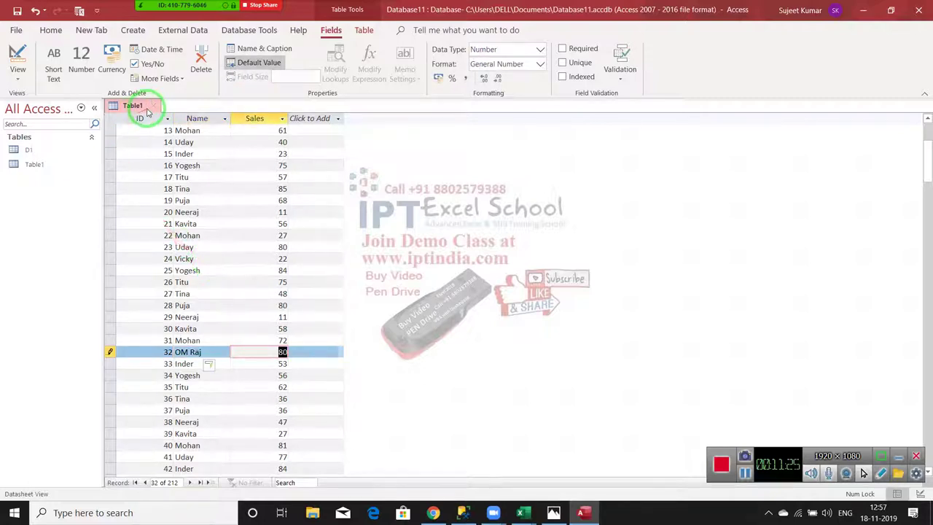
Step: Close the edited table, save it as D2, and select D2 in the navigation pane
{"action": "left_click", "coordinate": [154, 106]}
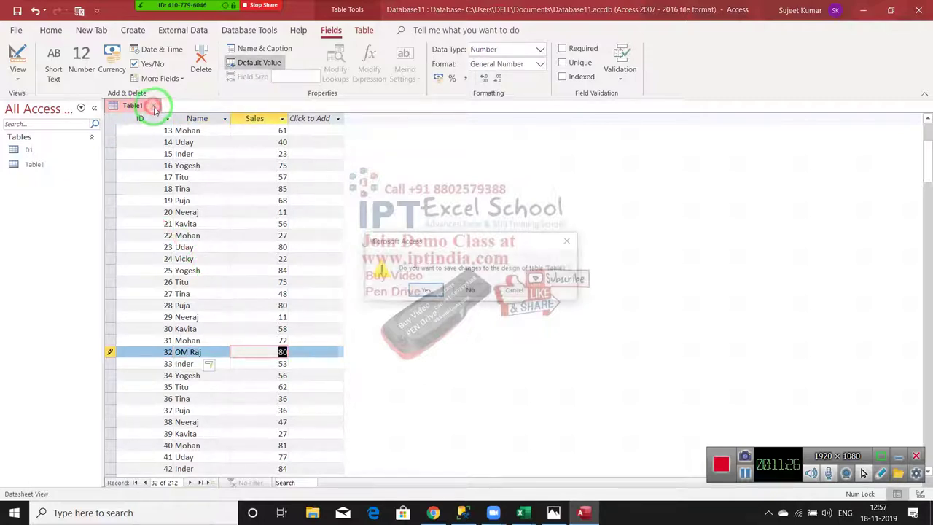
{"action": "left_click", "coordinate": [427, 290]}
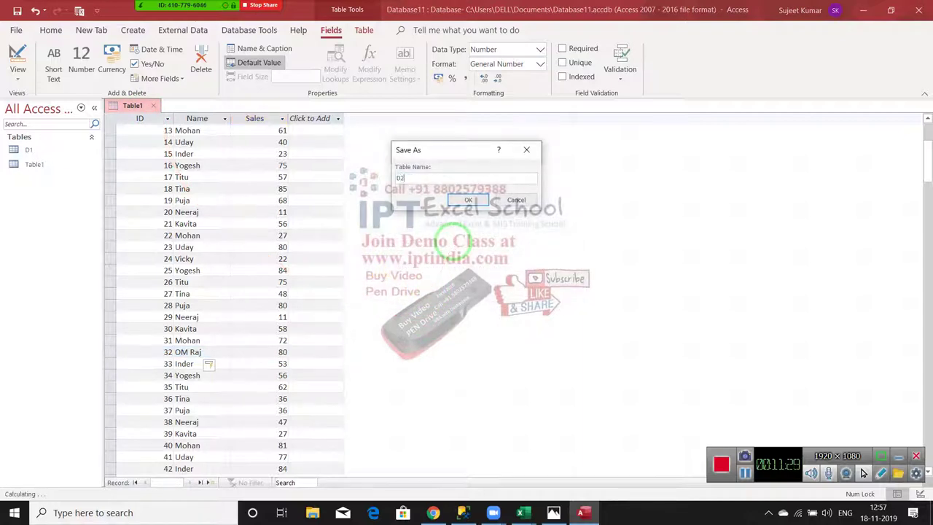
{"action": "left_click", "coordinate": [468, 199]}
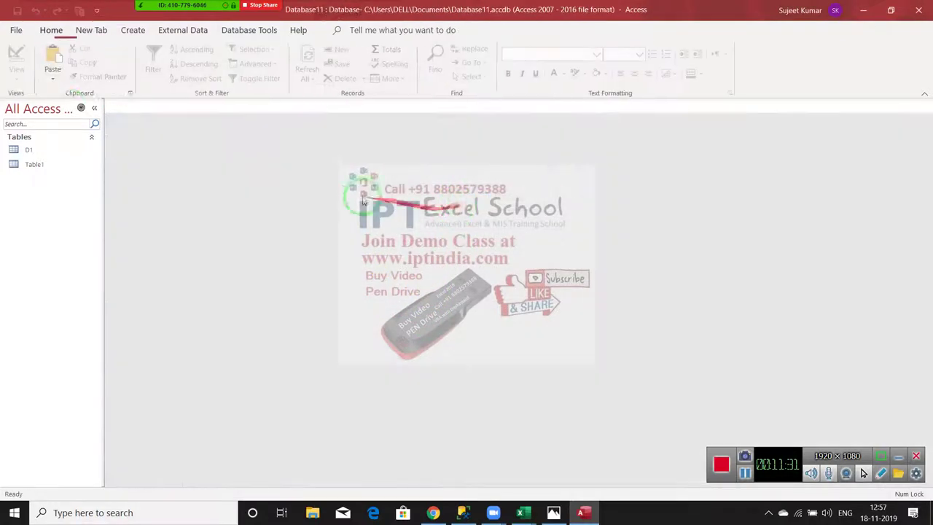
{"action": "left_click", "coordinate": [57, 162]}
Step: Launch the Find Unmatched Query Wizard from the Query Wizard
{"action": "left_click", "coordinate": [56, 150]}
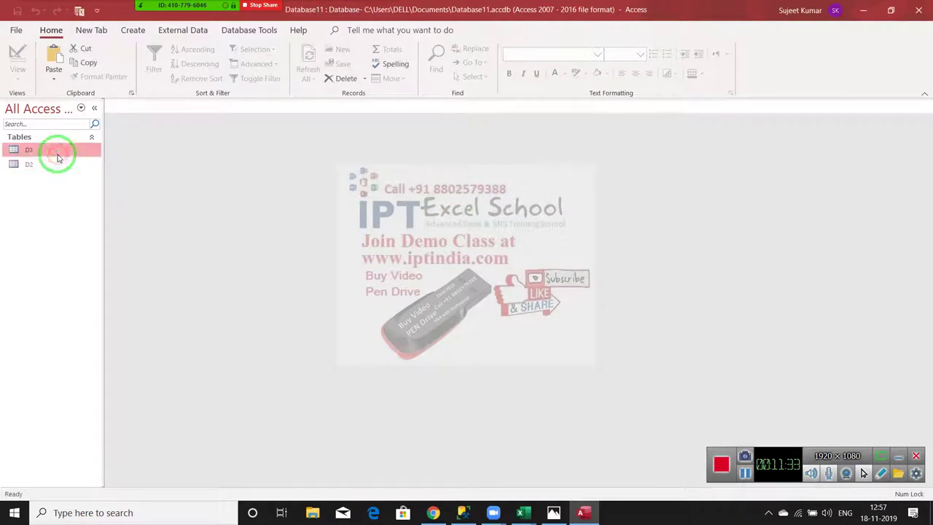
{"action": "left_click", "coordinate": [91, 32]}
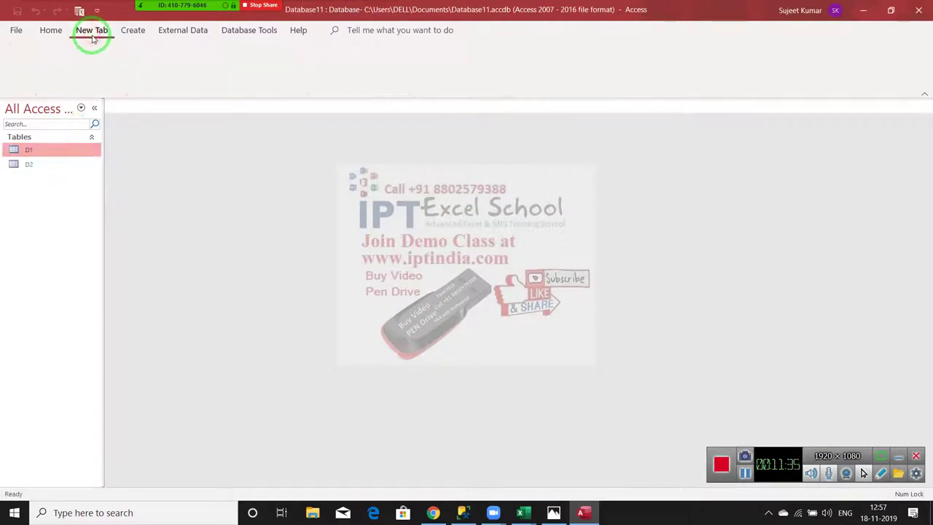
{"action": "left_click", "coordinate": [134, 32]}
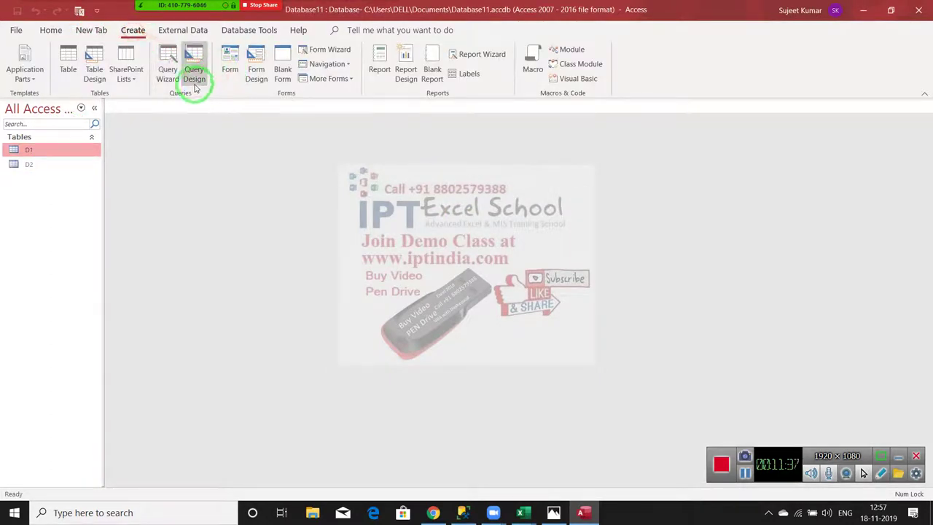
{"action": "left_click", "coordinate": [167, 78]}
{"action": "left_click", "coordinate": [527, 170]}
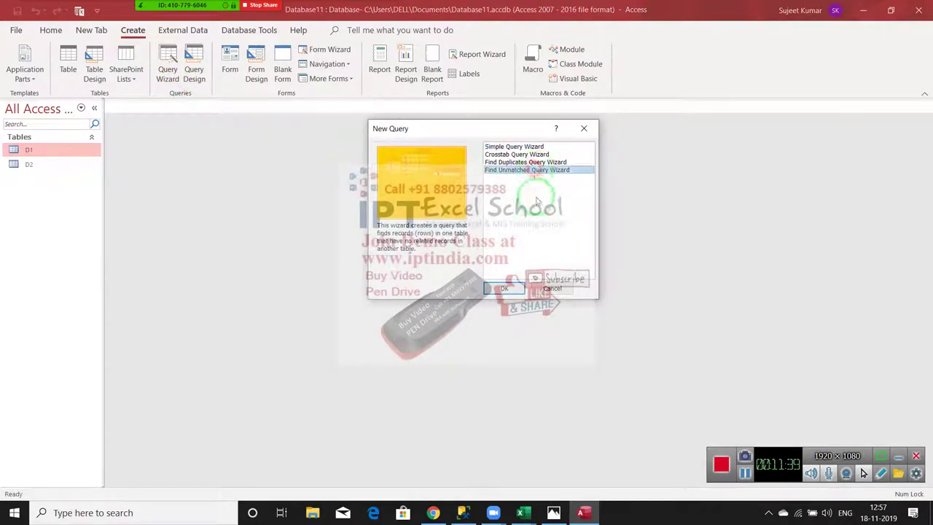
{"action": "left_click", "coordinate": [521, 290]}
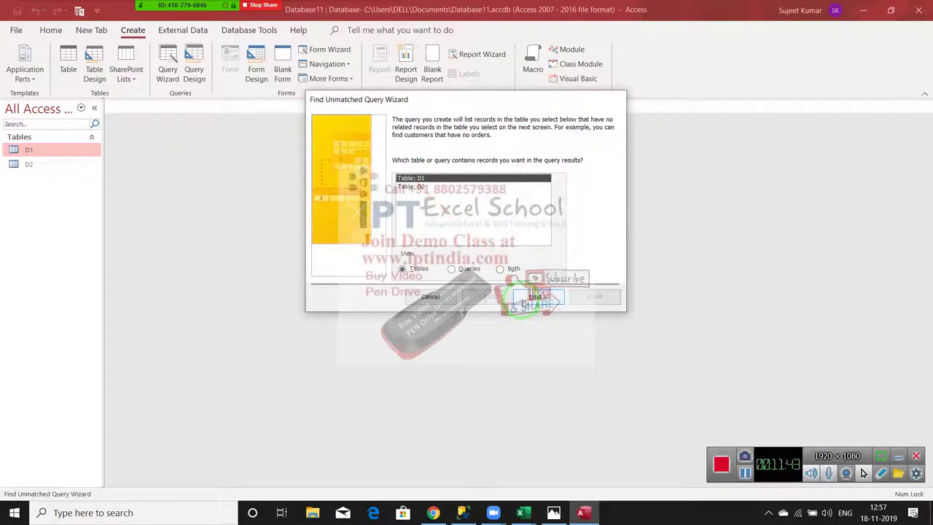
Step: List records from D2 against related table D1, matching on the Name field
{"action": "left_click", "coordinate": [410, 186]}
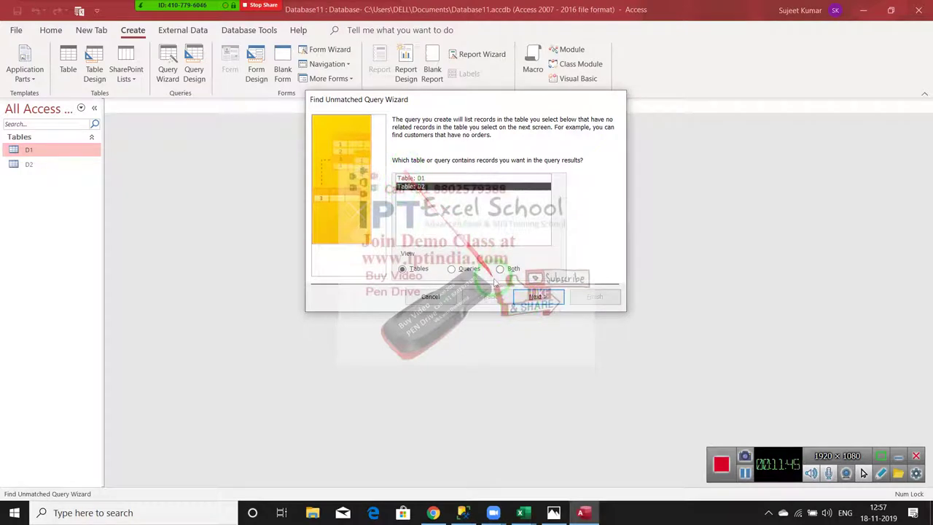
{"action": "left_click", "coordinate": [536, 297]}
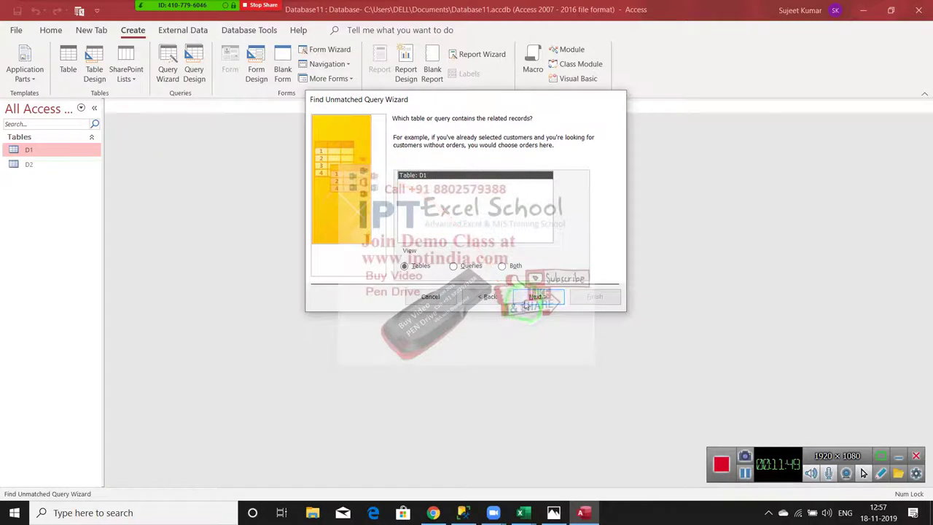
{"action": "left_click", "coordinate": [525, 304]}
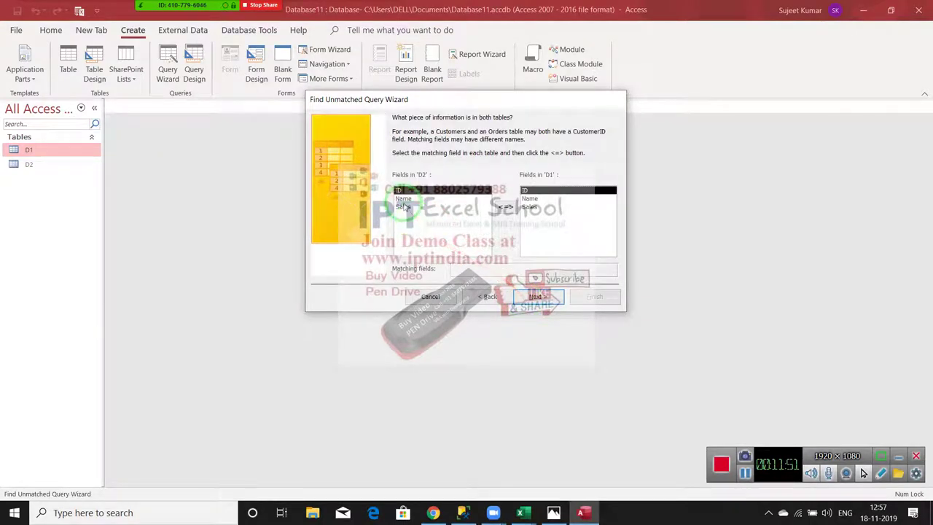
{"action": "left_click", "coordinate": [404, 199]}
{"action": "left_click", "coordinate": [530, 198]}
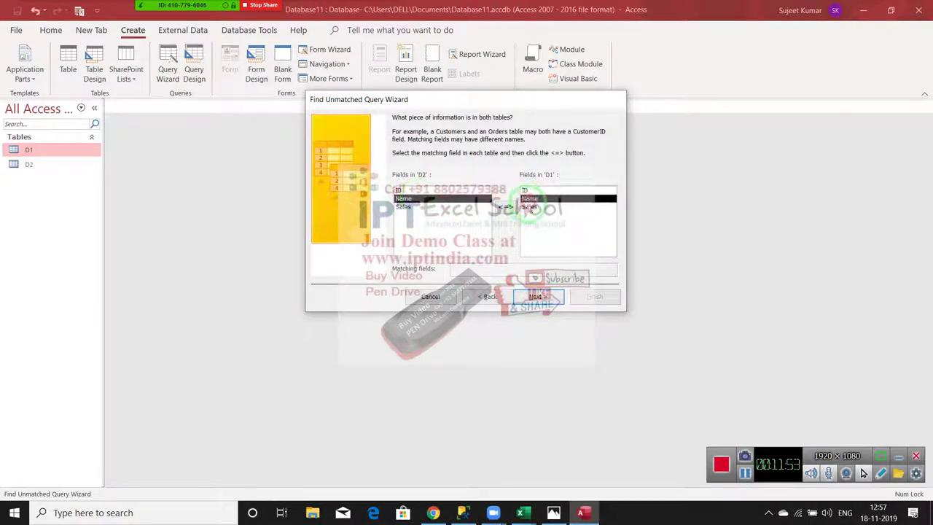
{"action": "left_click", "coordinate": [536, 297]}
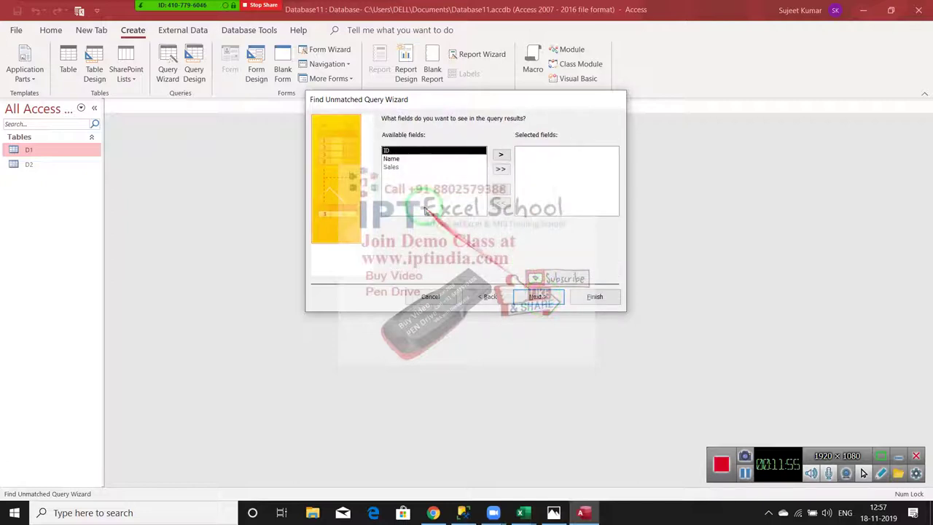
Step: Show ID, Name and Sales and finish the D2 Without Matching D1 query
{"action": "left_click", "coordinate": [502, 156]}
{"action": "left_click", "coordinate": [503, 155]}
{"action": "left_click", "coordinate": [502, 155]}
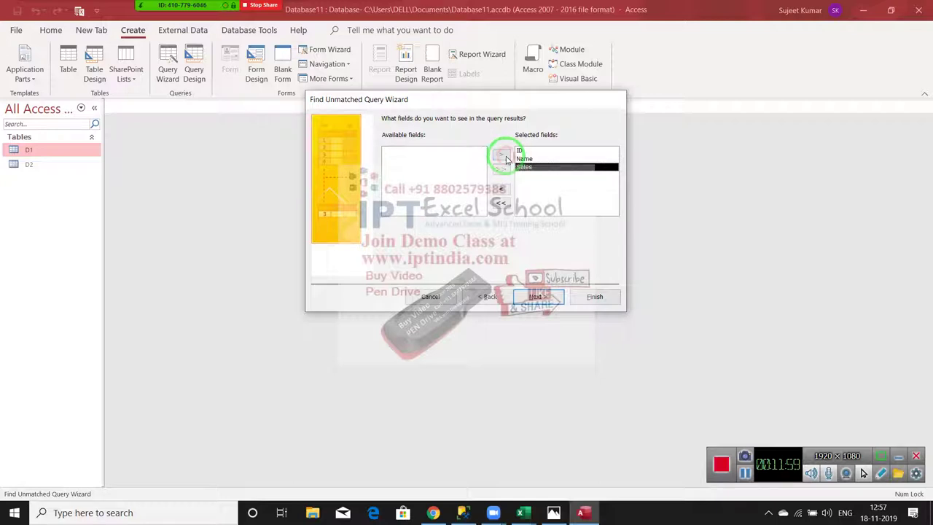
{"action": "left_click", "coordinate": [540, 297]}
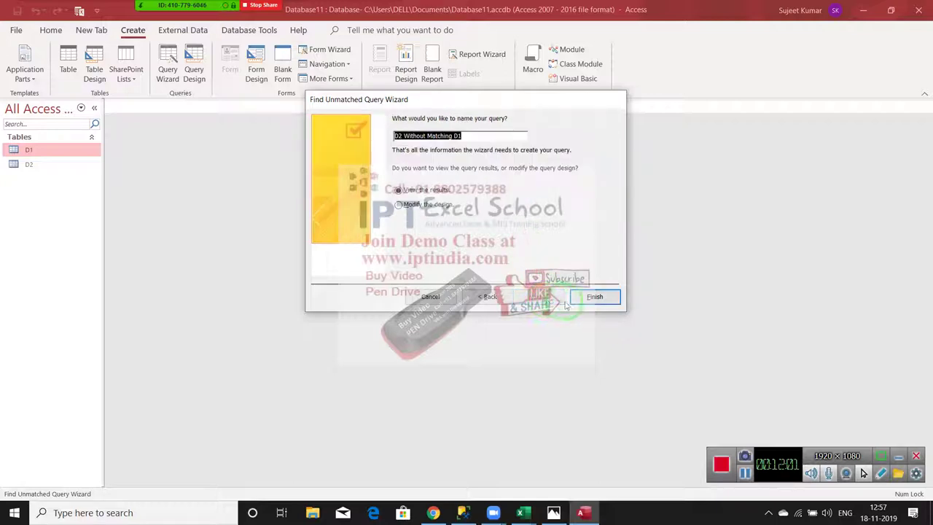
{"action": "left_click", "coordinate": [594, 297]}
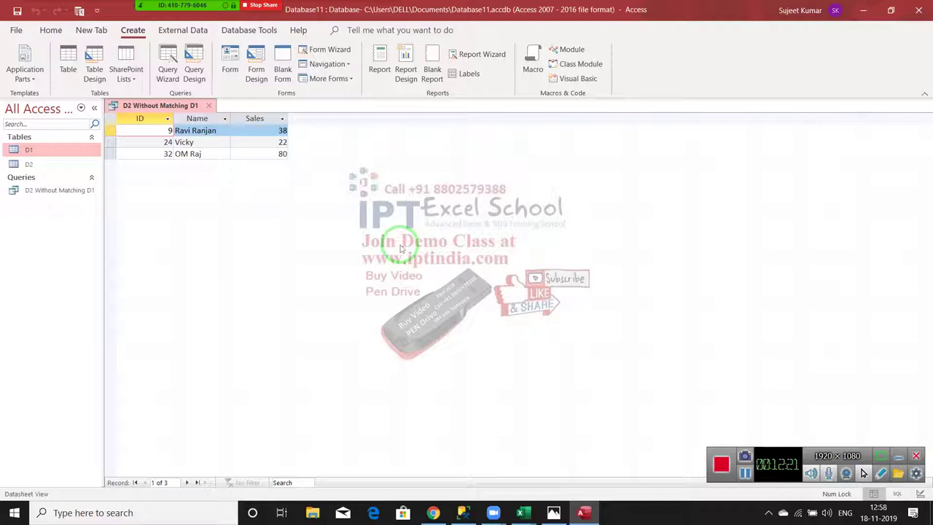
Step: Close the D2 Without Matching D1 results and launch another Find Unmatched Query Wizard
{"action": "left_click", "coordinate": [210, 107]}
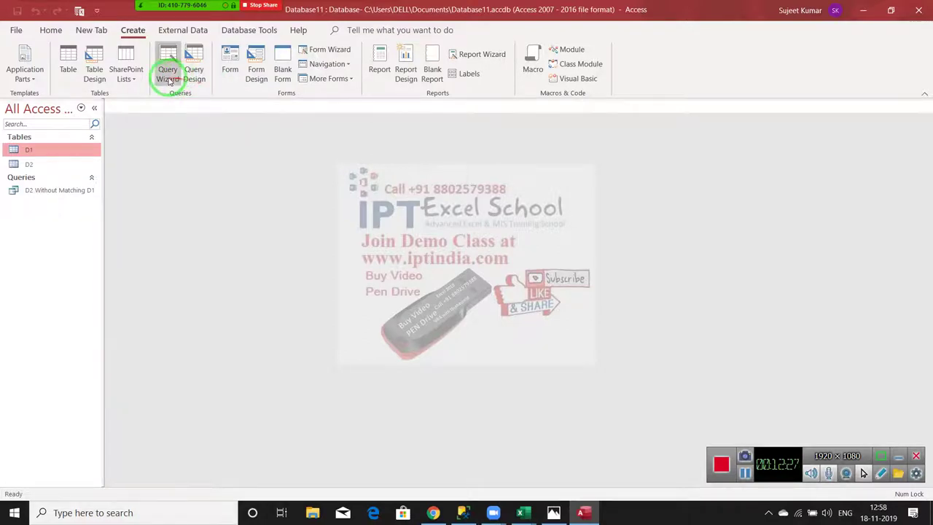
{"action": "left_click", "coordinate": [167, 73]}
{"action": "left_click", "coordinate": [539, 170]}
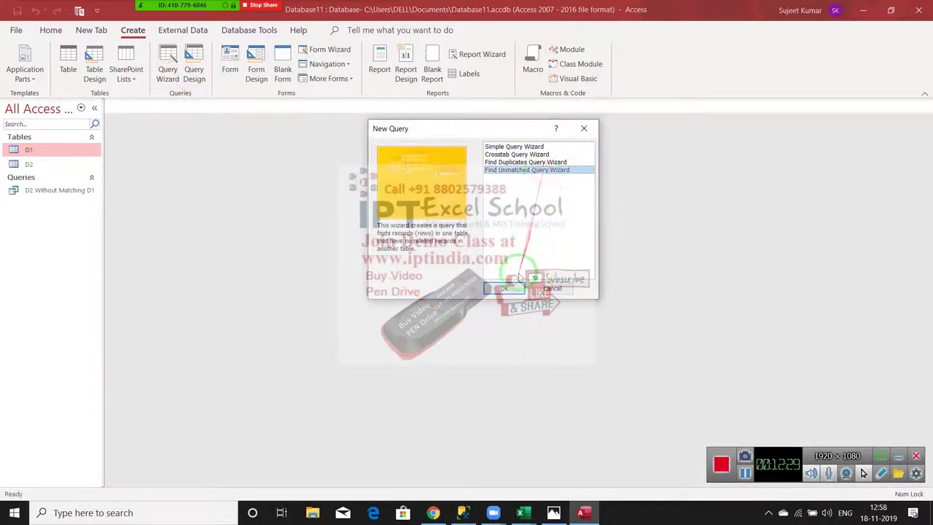
{"action": "left_click", "coordinate": [504, 288]}
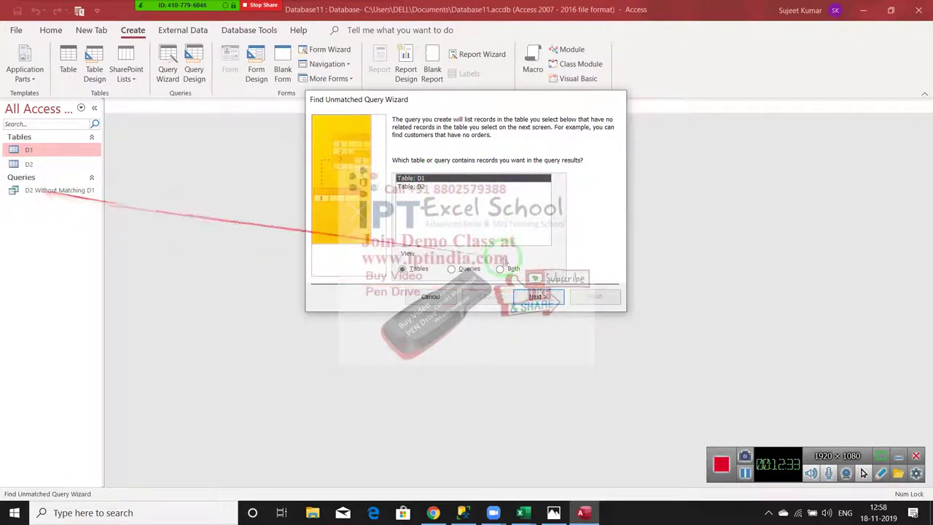
Step: Use D1 as the source and D2 as the related table, matching on Name
{"action": "left_click", "coordinate": [536, 297]}
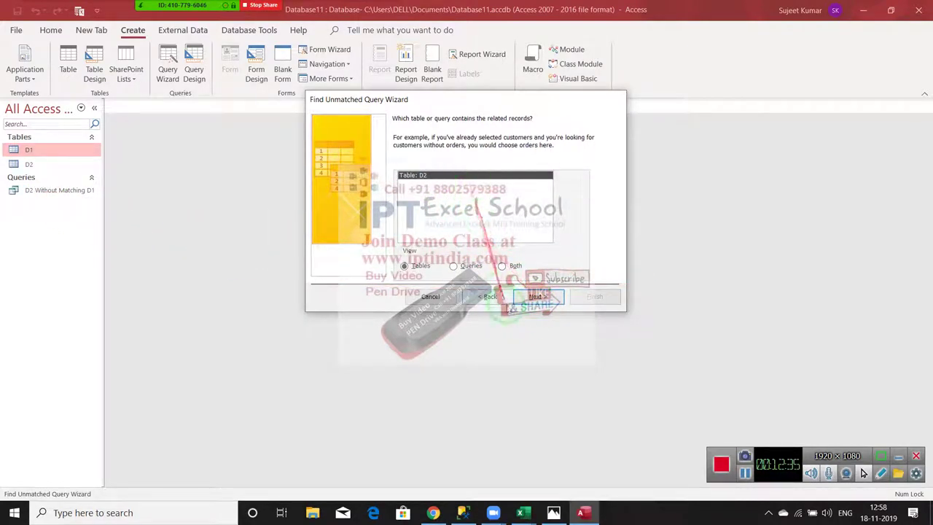
{"action": "left_click", "coordinate": [537, 298]}
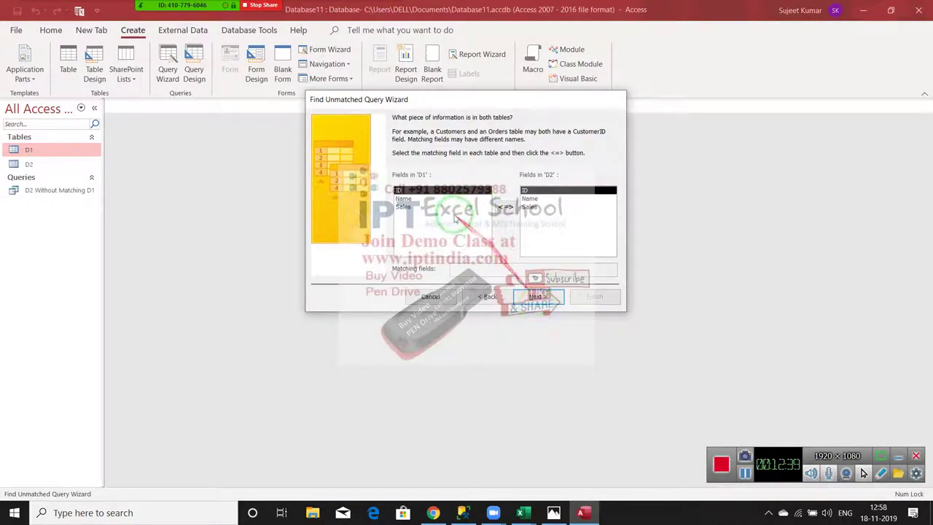
{"action": "left_click", "coordinate": [476, 199]}
{"action": "left_click", "coordinate": [531, 199]}
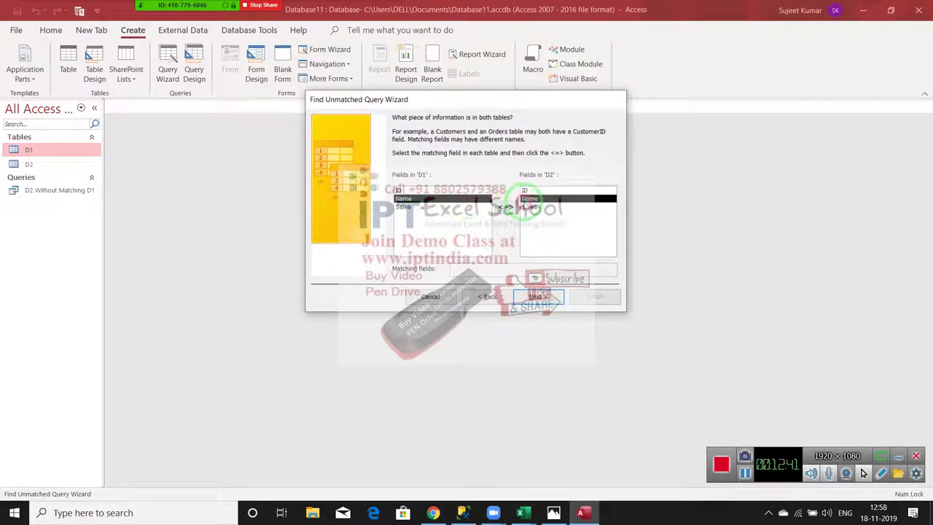
Step: Add ID, Name and Sales and finish the D1 Without Matching D2 query
{"action": "left_click", "coordinate": [535, 297]}
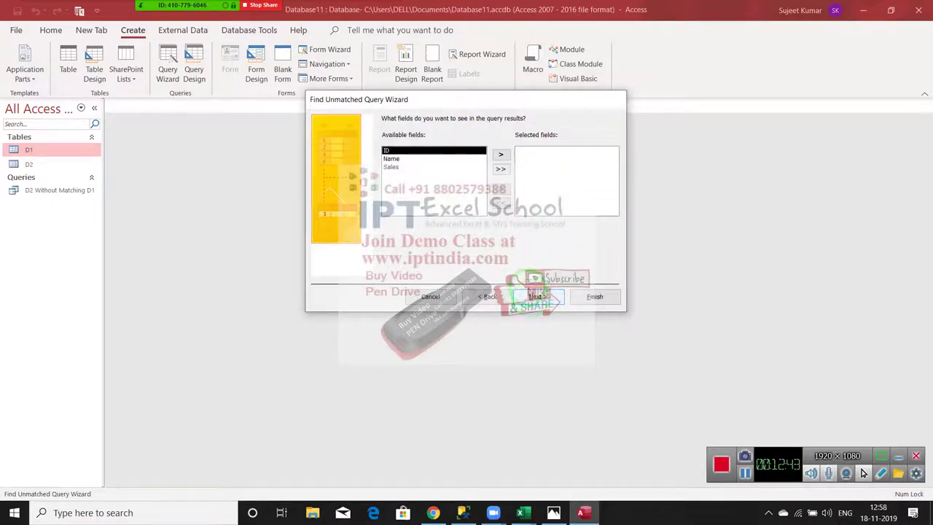
{"action": "left_click", "coordinate": [504, 156]}
{"action": "left_click", "coordinate": [506, 157]}
{"action": "left_click", "coordinate": [506, 157]}
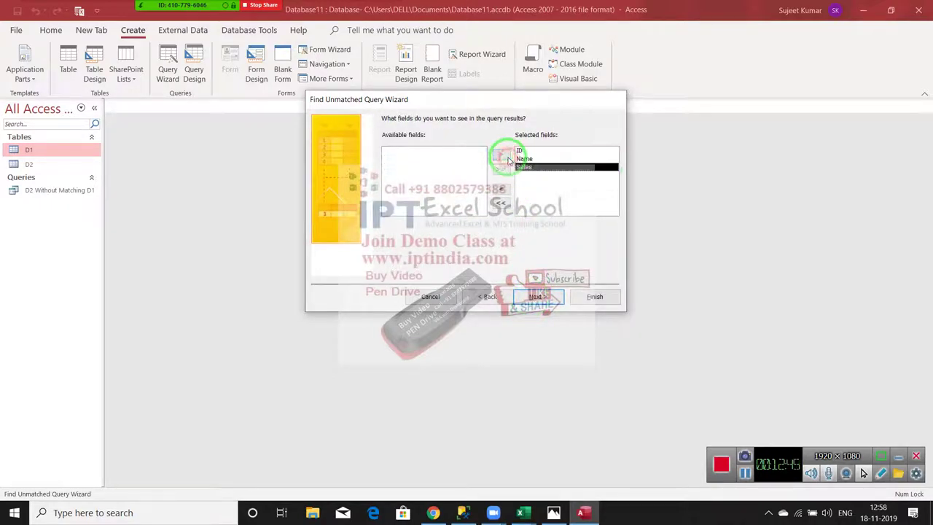
{"action": "left_click", "coordinate": [579, 297]}
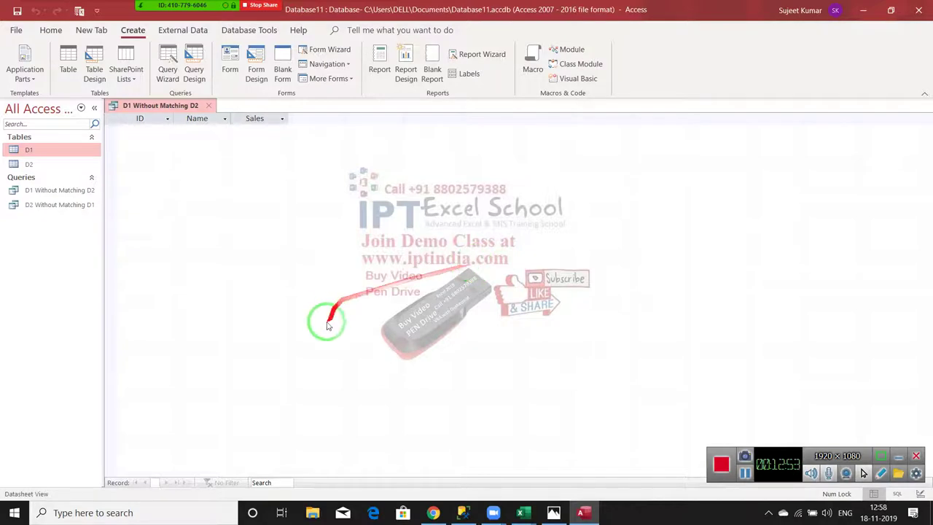
Step: Open tables D1 and D2 from the navigation pane
{"action": "left_click", "coordinate": [53, 156]}
{"action": "double_click", "coordinate": [53, 155]}
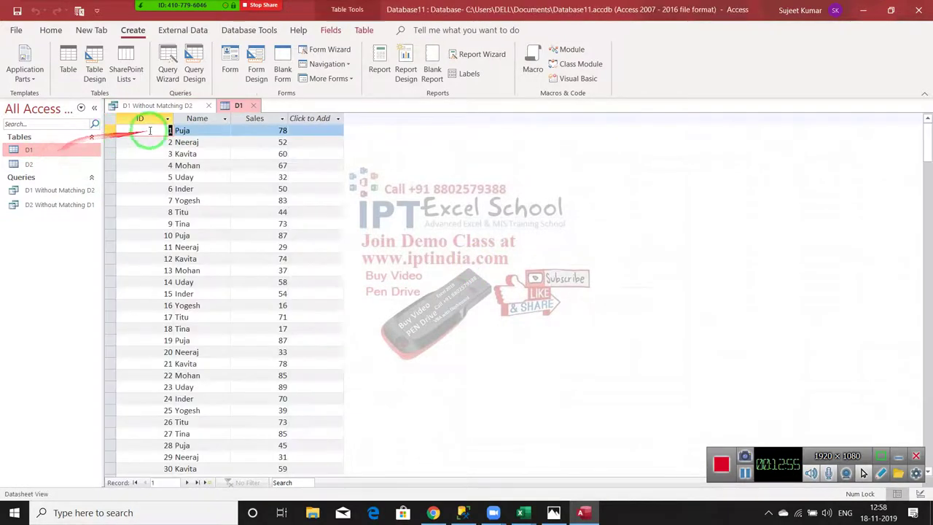
{"action": "left_click", "coordinate": [191, 119]}
{"action": "left_click", "coordinate": [27, 165]}
{"action": "double_click", "coordinate": [28, 165]}
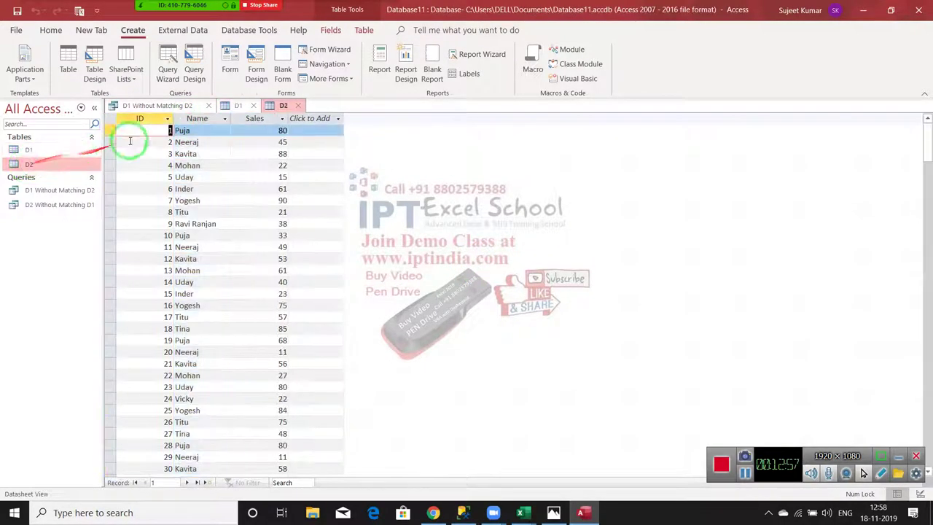
Step: Switch between the query result and tables, selecting D2's Name column for comparison
{"action": "left_click", "coordinate": [175, 106]}
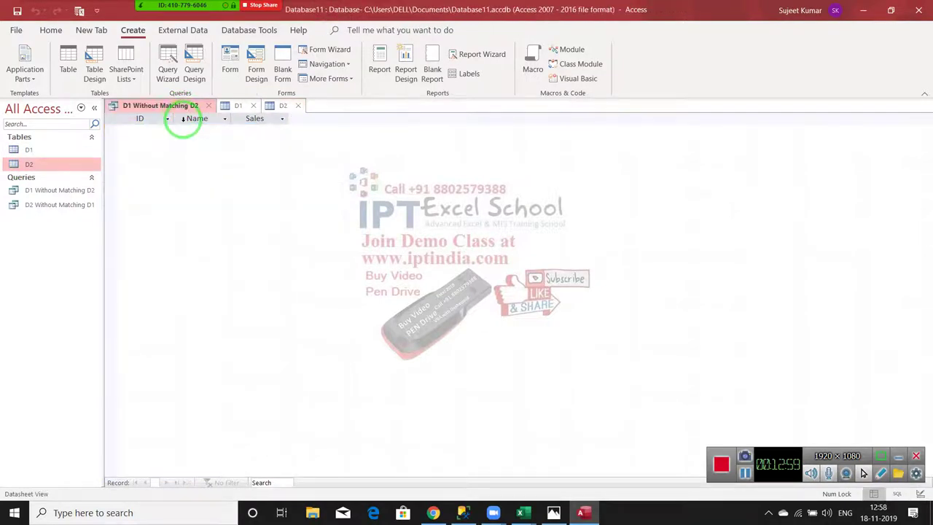
{"action": "left_click", "coordinate": [277, 108]}
{"action": "left_click", "coordinate": [204, 121]}
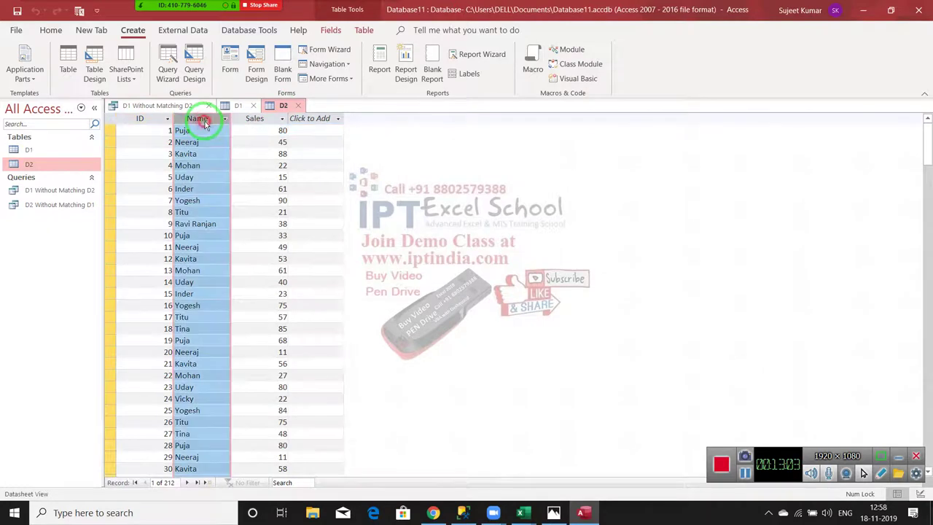
{"action": "left_click", "coordinate": [226, 107]}
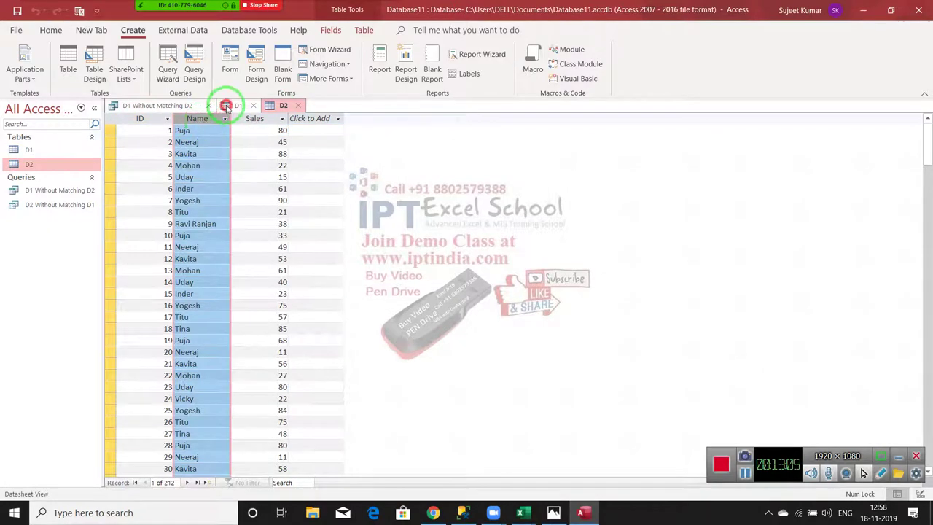